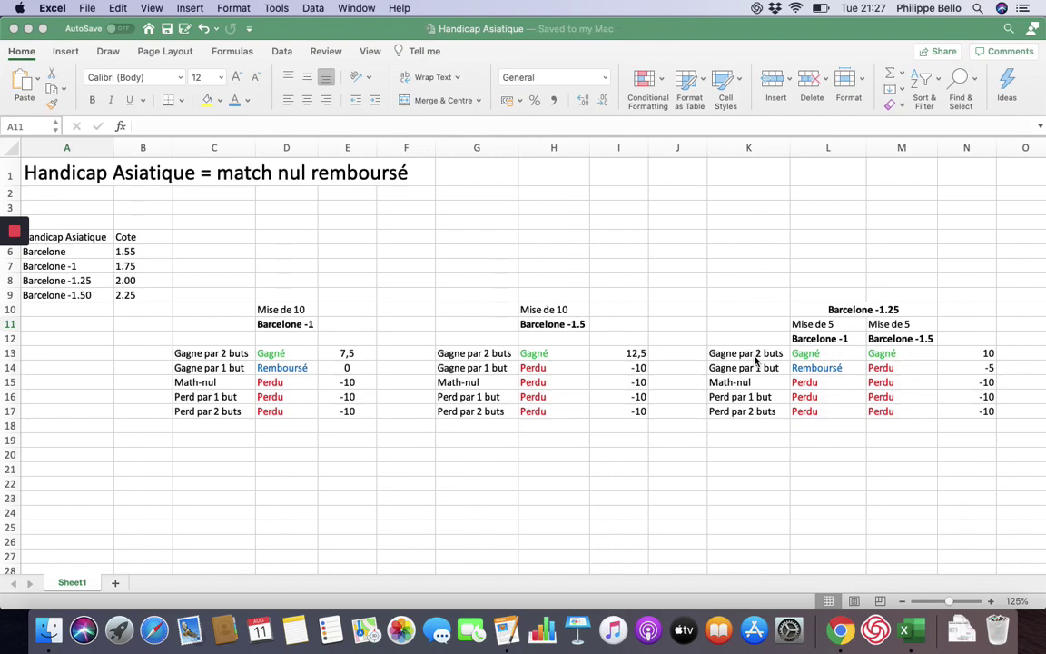
Examine each Barcelone handicap line and its odds in A6:B9, going row by row from no handicap to -1.50
{"action": "scroll", "coordinate": [363, 298], "scroll_direction": "down", "scroll_amount": 1}
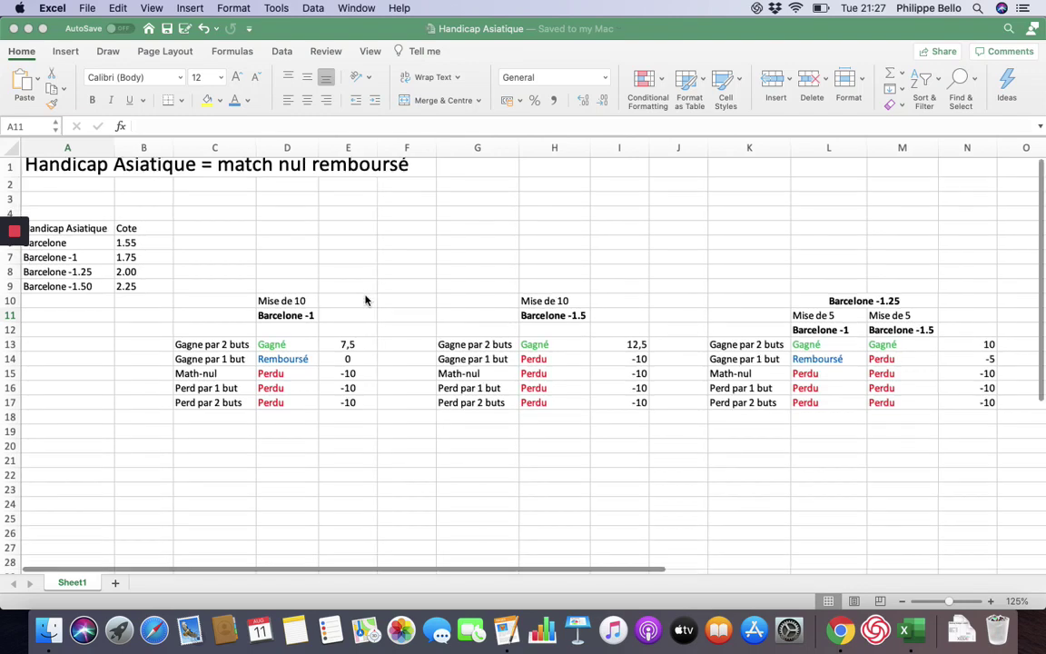
{"action": "scroll", "coordinate": [366, 299], "scroll_direction": "up", "scroll_amount": 1}
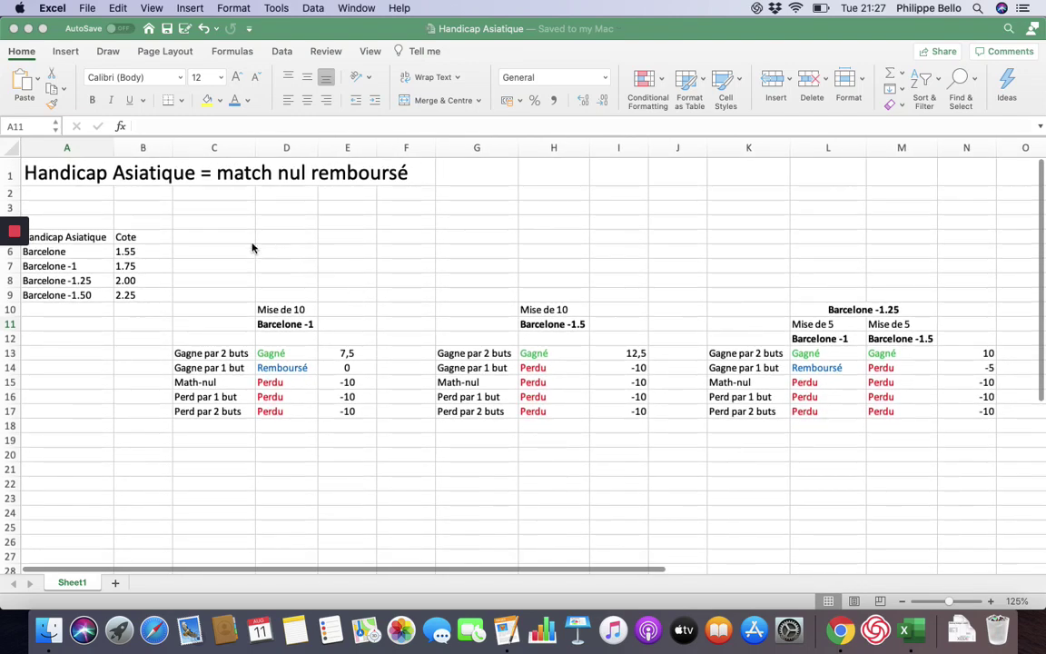
{"action": "left_click", "coordinate": [81, 251]}
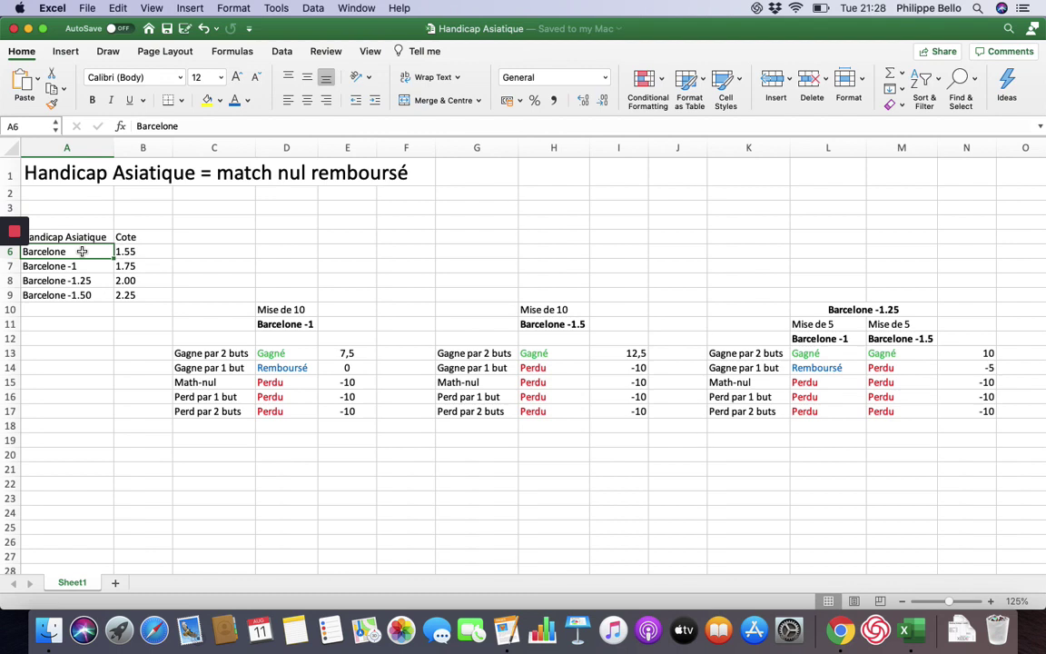
{"action": "key", "text": "Down"}
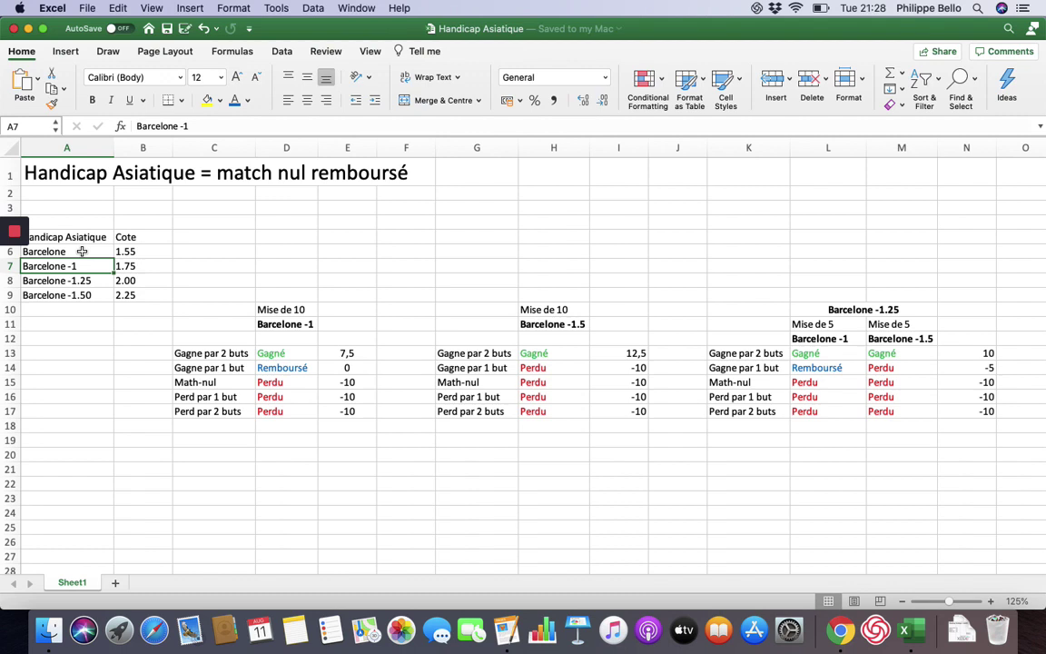
{"action": "key", "text": "Right"}
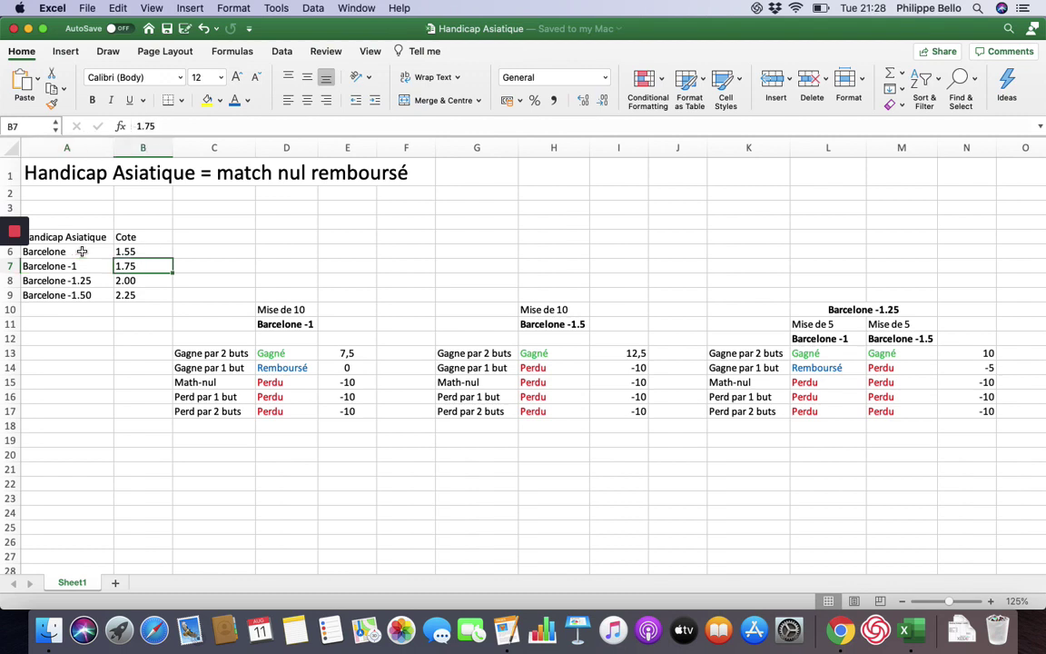
{"action": "key", "text": "Down"}
{"action": "key", "text": "Left"}
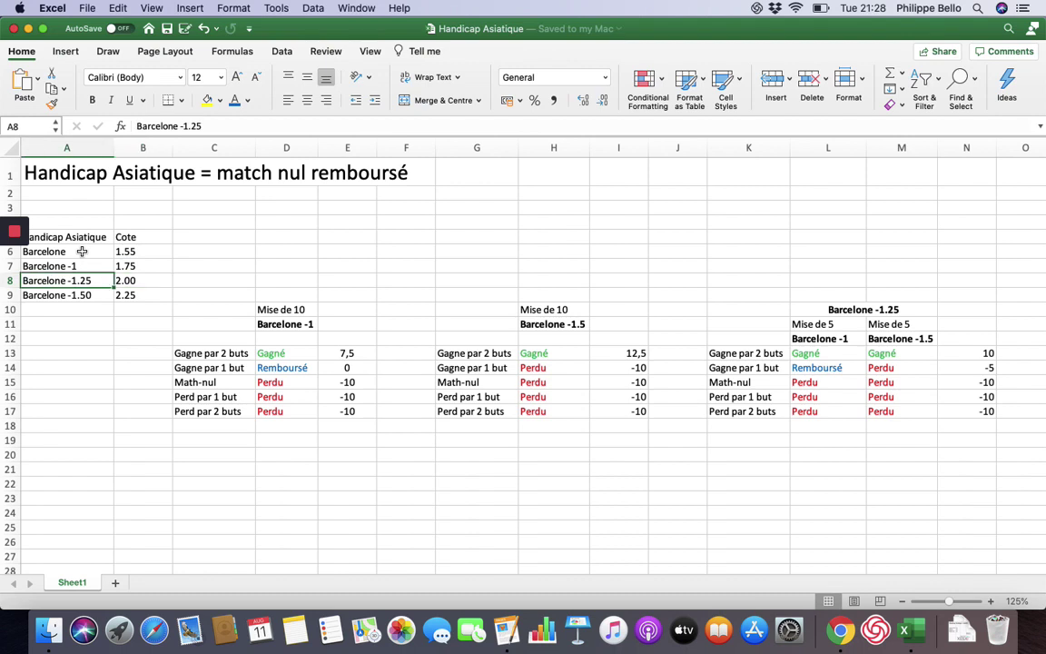
{"action": "key", "text": "Right"}
{"action": "key", "text": "Down"}
{"action": "key", "text": "Left"}
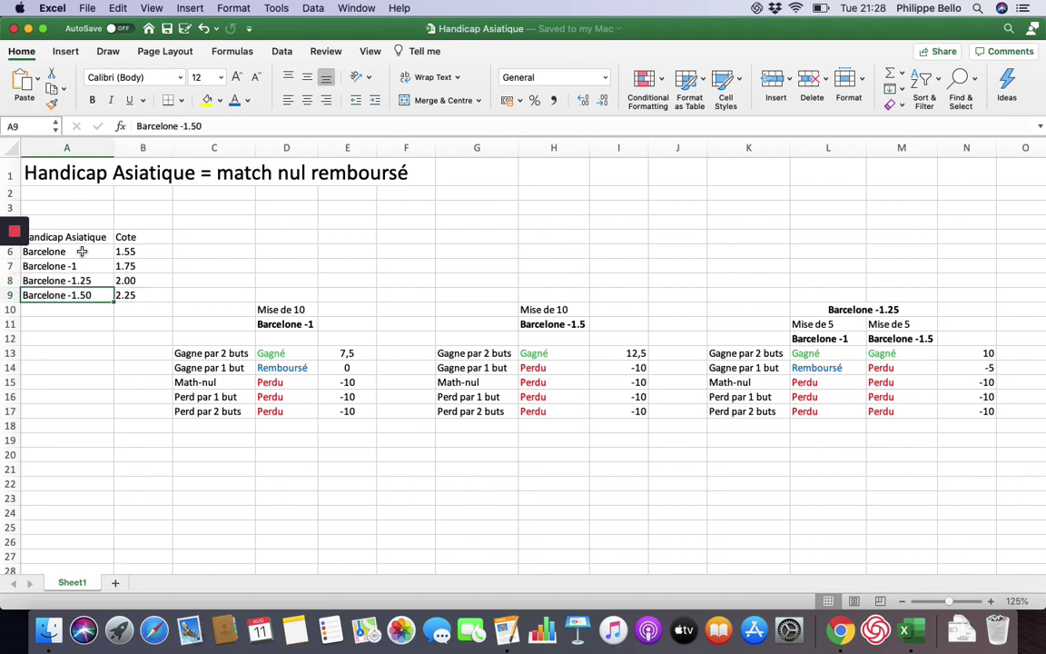
{"action": "key", "text": "Right"}
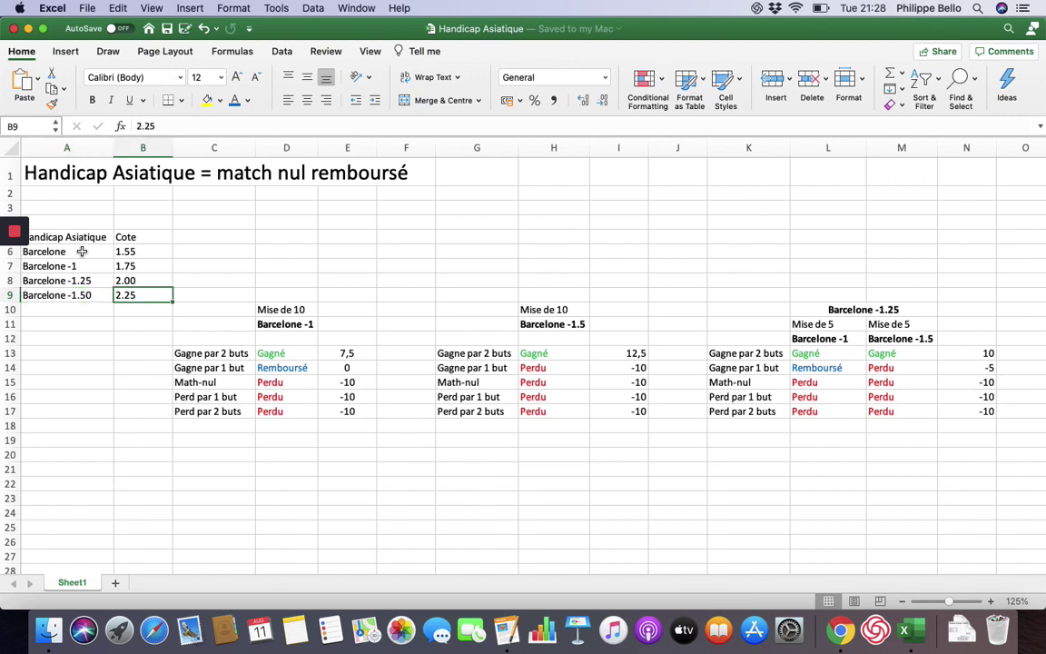
Compare the Barcelone -1, -1.25 and -1.50 handicap labels in A7:A9 with one another
{"action": "left_click", "coordinate": [83, 265]}
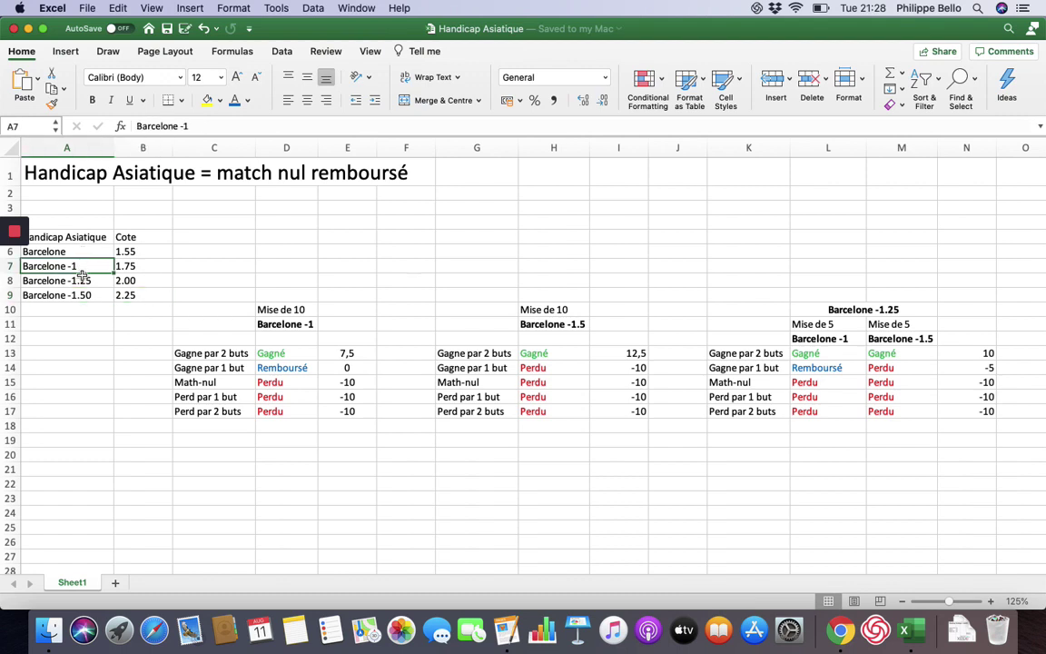
{"action": "left_click", "coordinate": [82, 277]}
{"action": "left_click", "coordinate": [81, 294]}
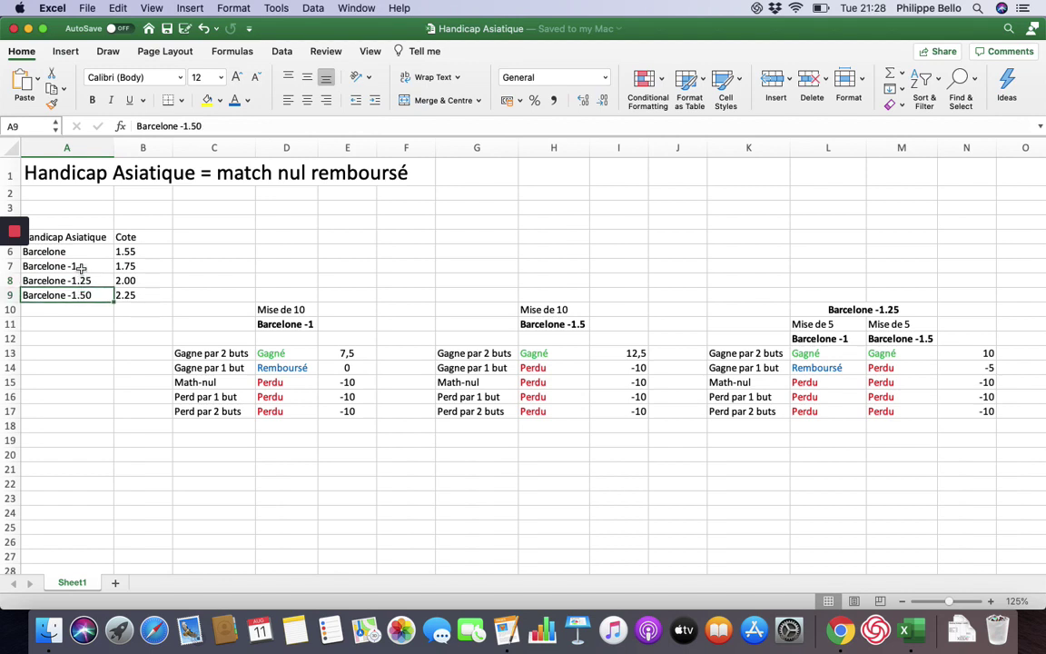
{"action": "left_click", "coordinate": [80, 266]}
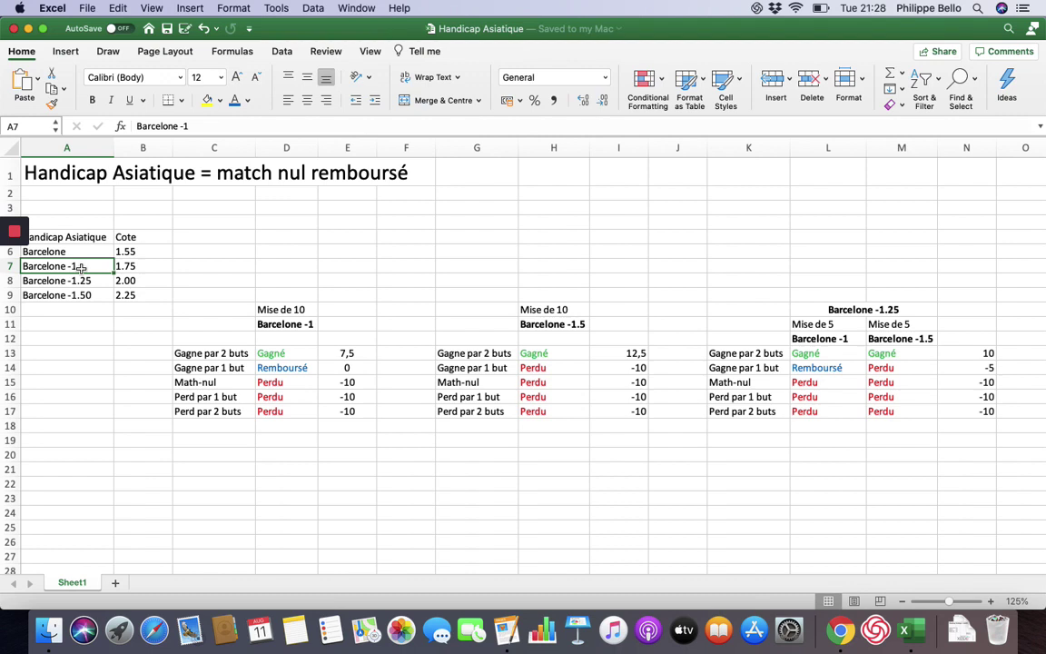
{"action": "left_click", "coordinate": [77, 294]}
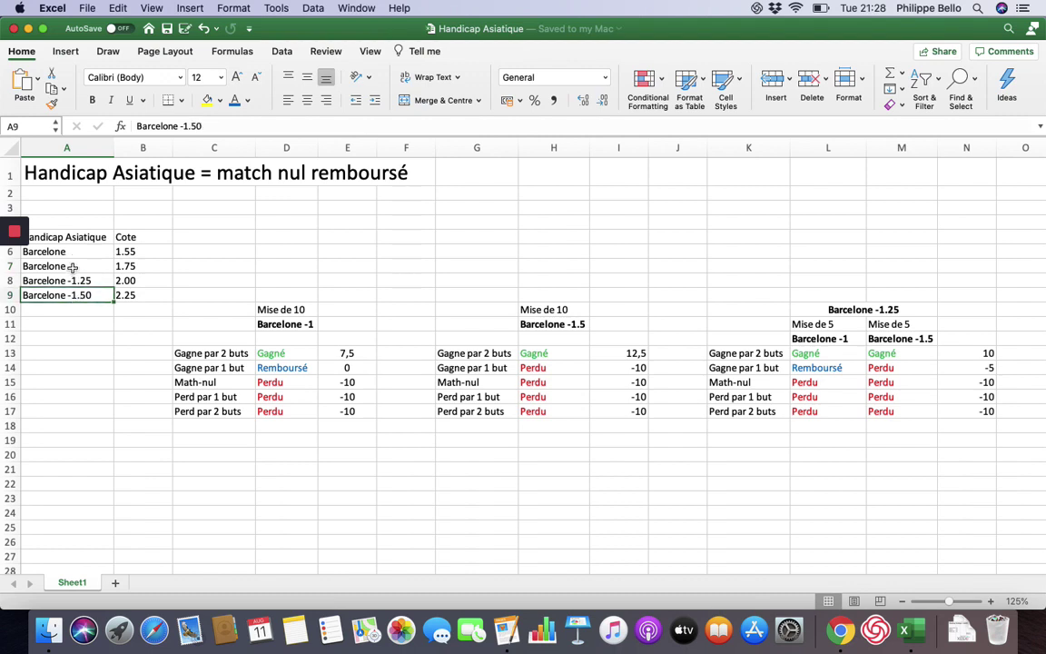
{"action": "left_click", "coordinate": [72, 266]}
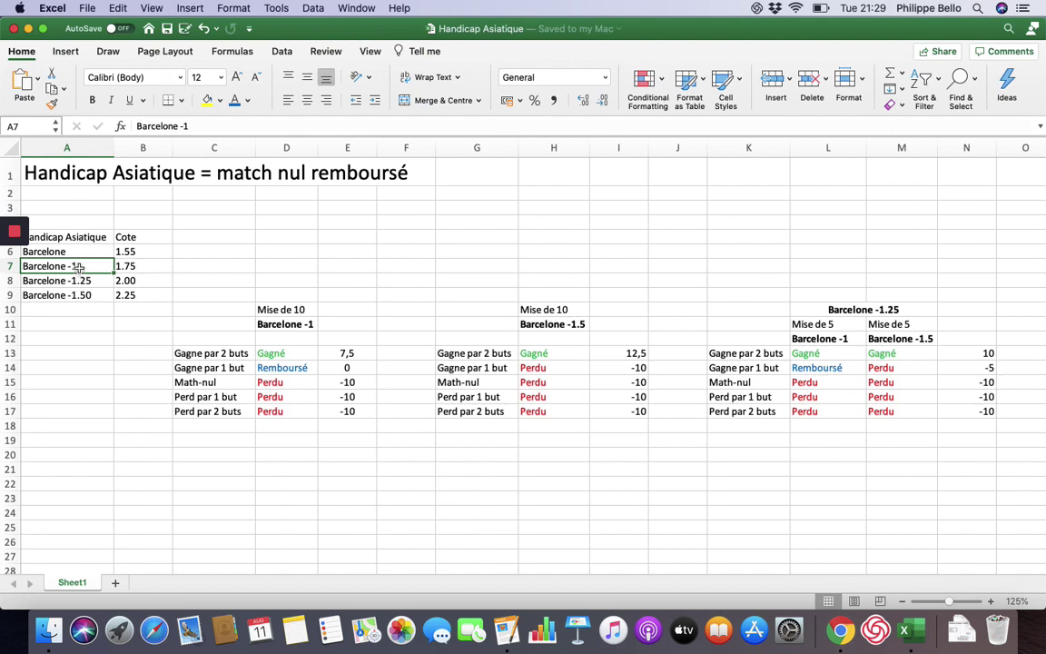
{"action": "key", "text": "Down"}
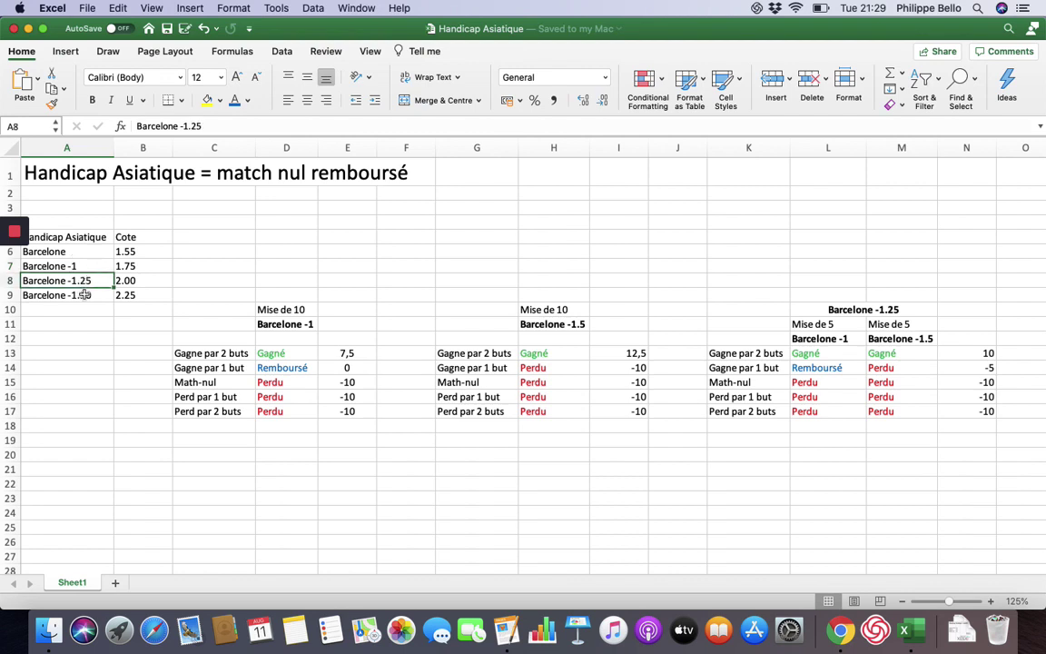
{"action": "key", "text": "Down"}
{"action": "left_click", "coordinate": [79, 266]}
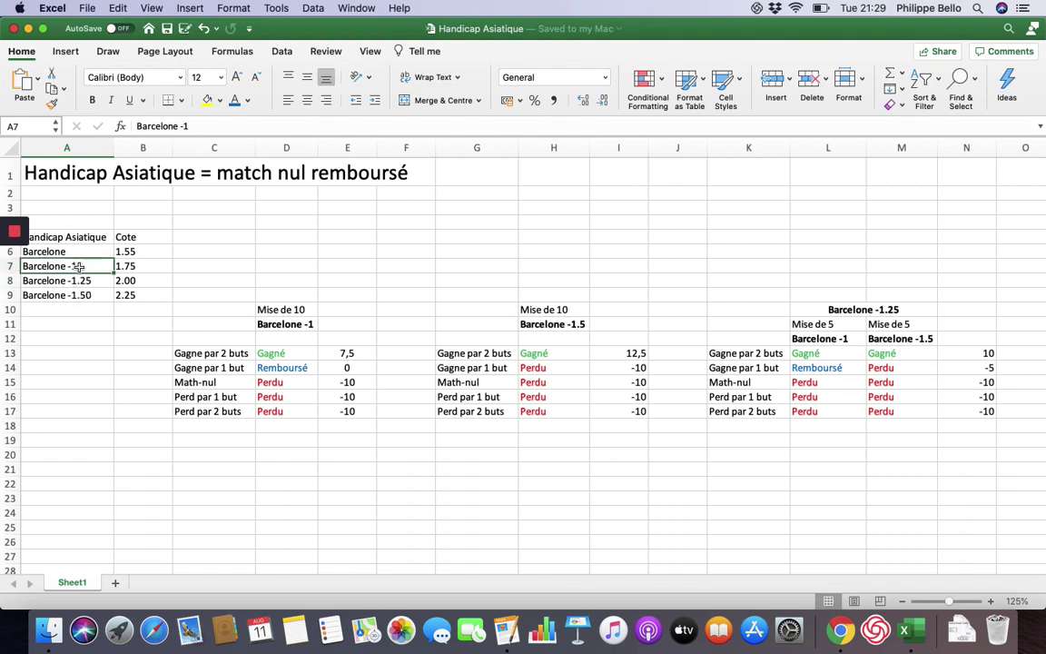
Compare the odds in B6:B9 across the Barcelone handicap lines, including the one for Barcelone -1.50
{"action": "left_click", "coordinate": [136, 251]}
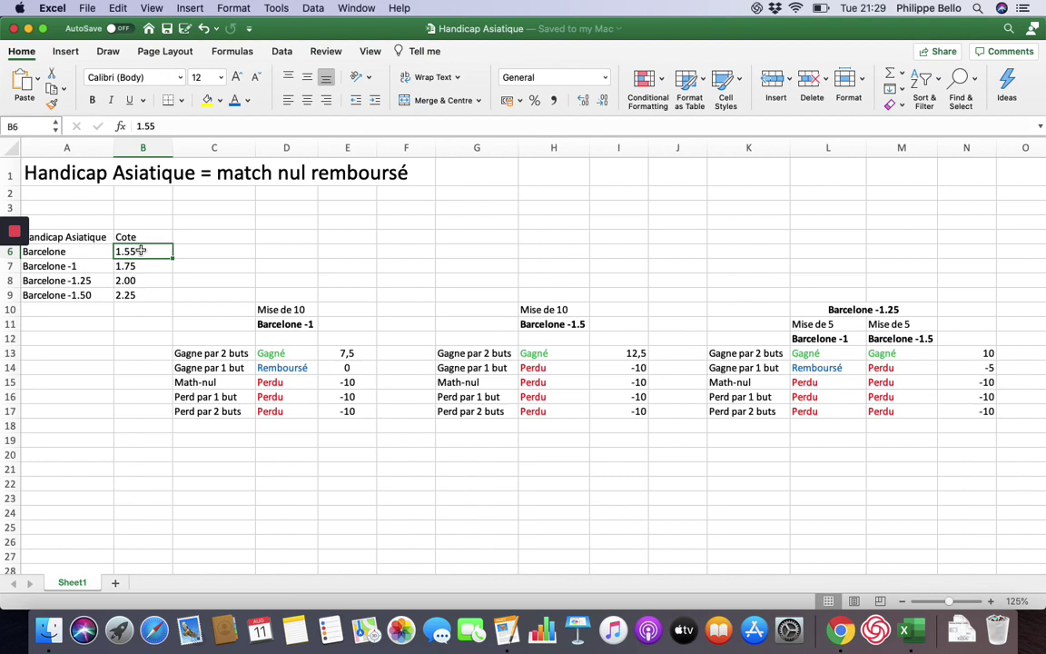
{"action": "left_click", "coordinate": [85, 295]}
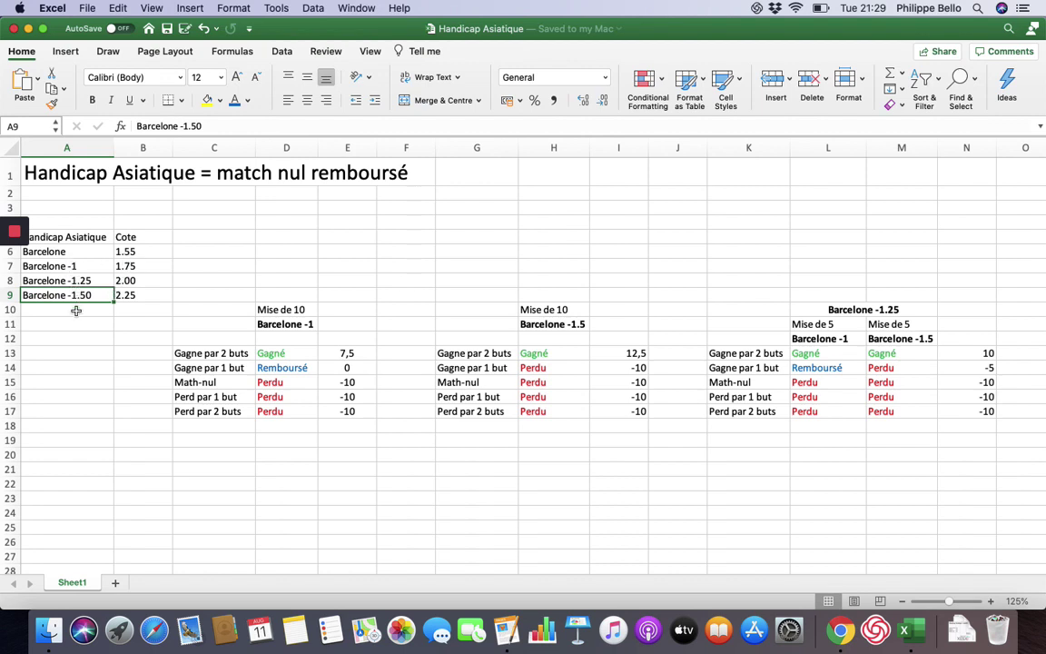
{"action": "left_click_drag", "start_coordinate": [133, 250], "coordinate": [127, 294]}
{"action": "left_click", "coordinate": [196, 280]}
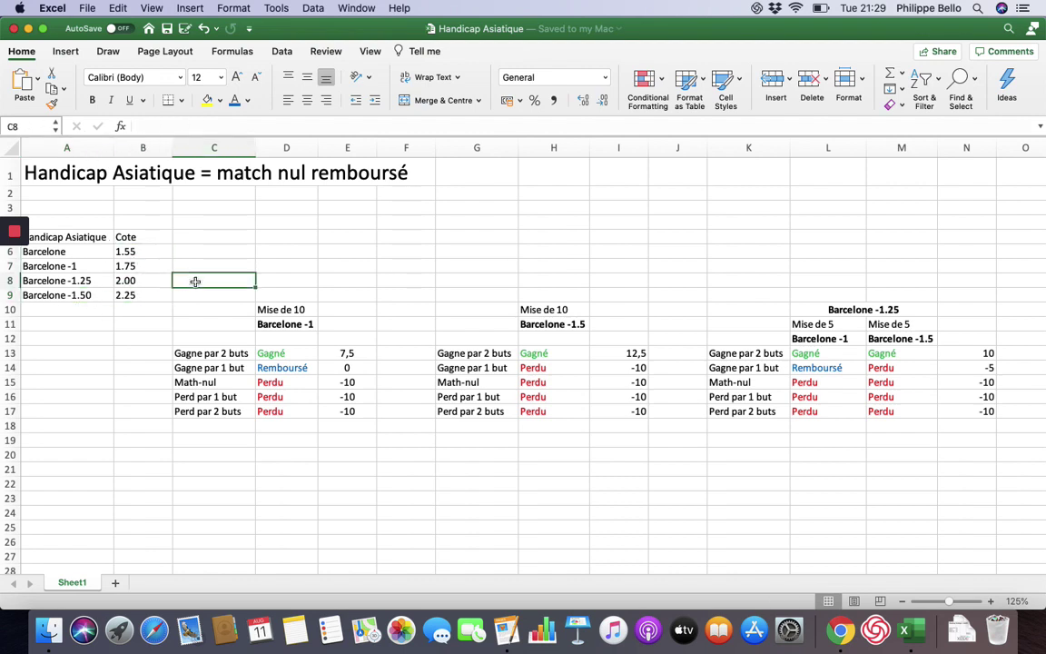
{"action": "left_click", "coordinate": [186, 292]}
{"action": "left_click", "coordinate": [155, 292]}
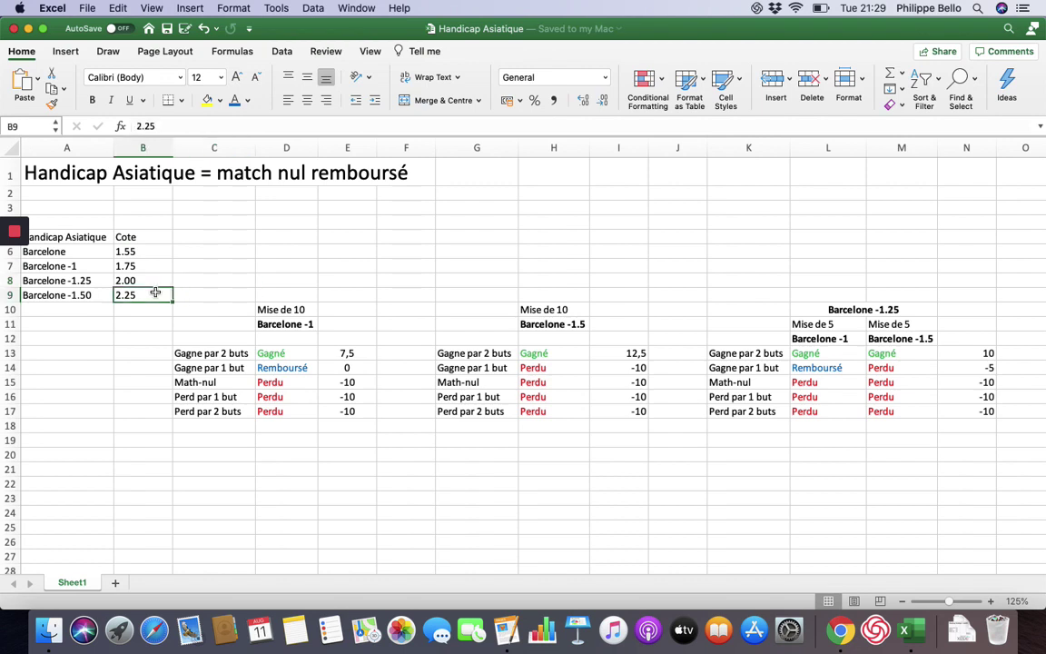
{"action": "left_click", "coordinate": [153, 251]}
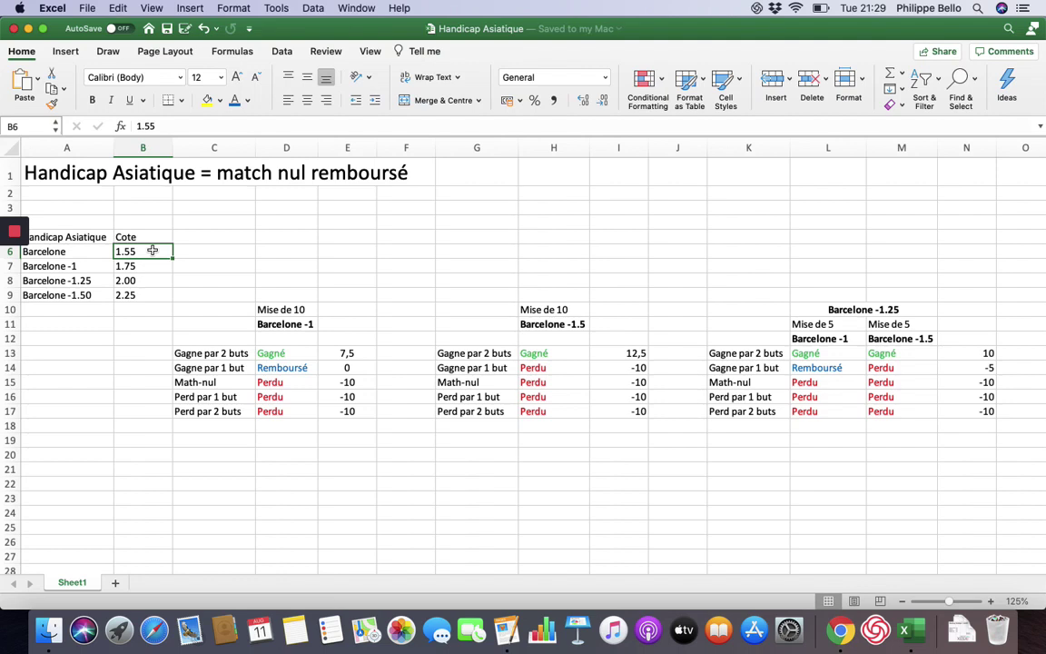
{"action": "key", "text": "Down"}
{"action": "key", "text": "Down"}
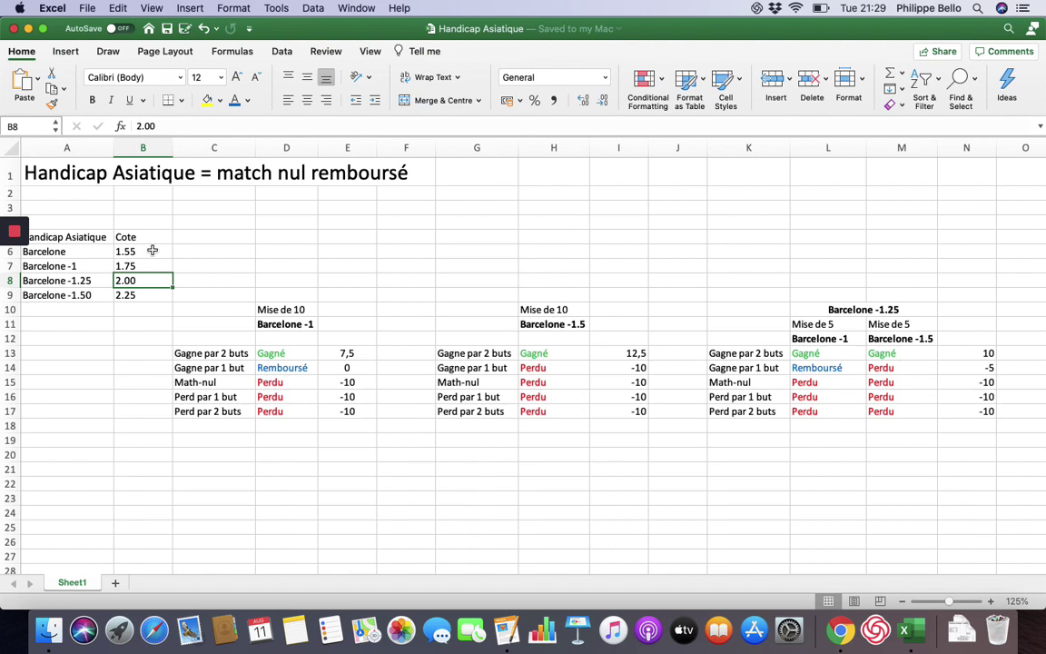
Examine the Barcelone -1 bet: its odds in B7, the stake and handicap in D10:D11, and the two-goal win case in C13
{"action": "left_click", "coordinate": [132, 265]}
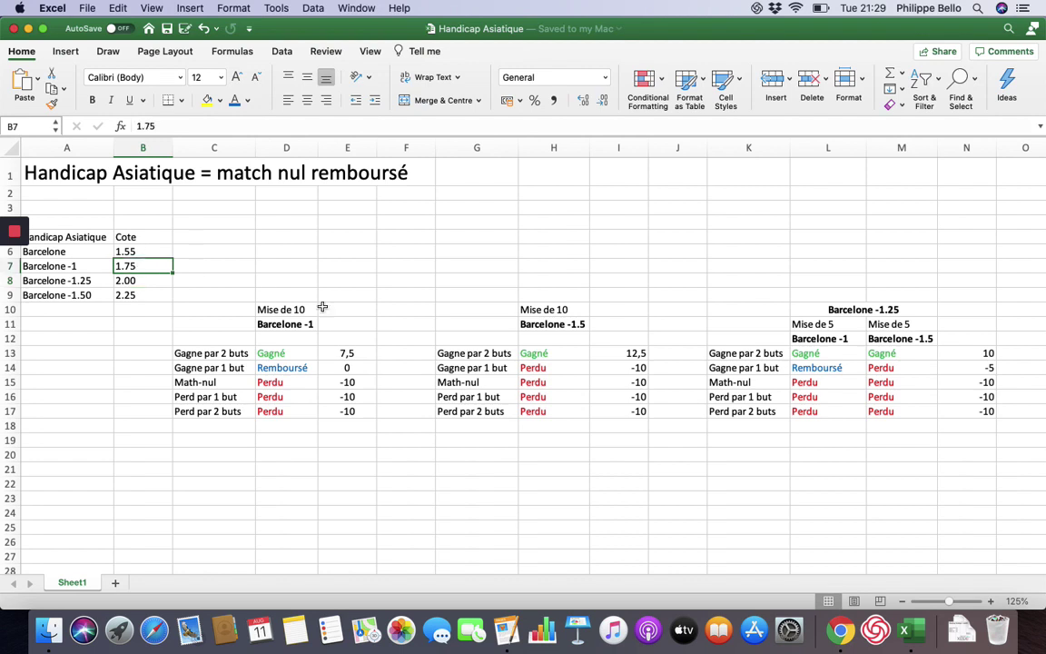
{"action": "left_click", "coordinate": [302, 324]}
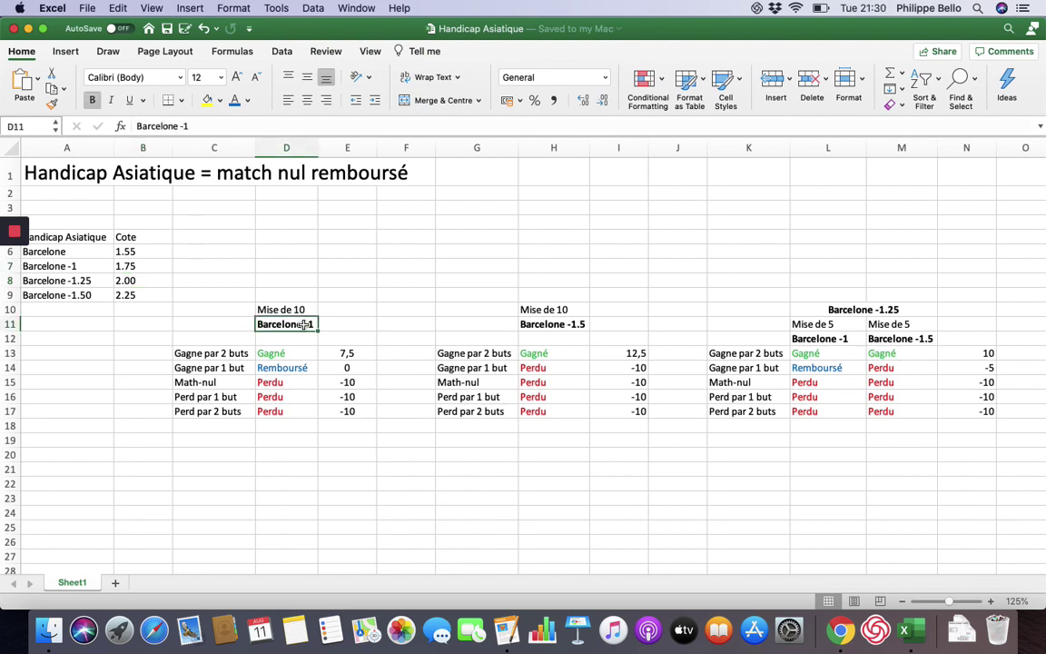
{"action": "left_click", "coordinate": [303, 310]}
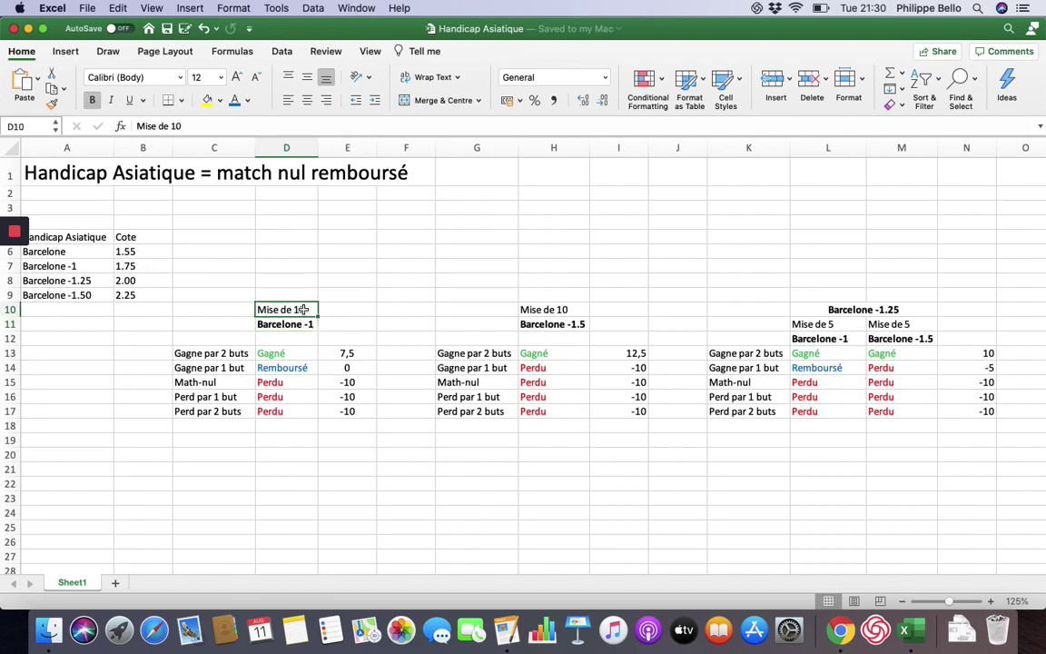
{"action": "left_click", "coordinate": [302, 325]}
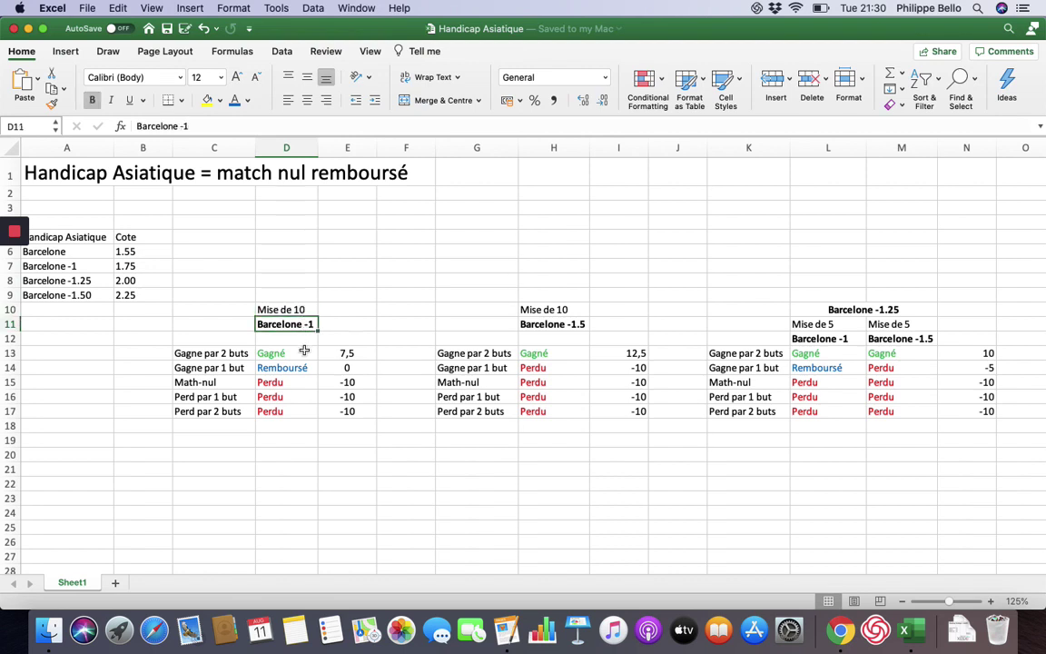
{"action": "left_click", "coordinate": [231, 354]}
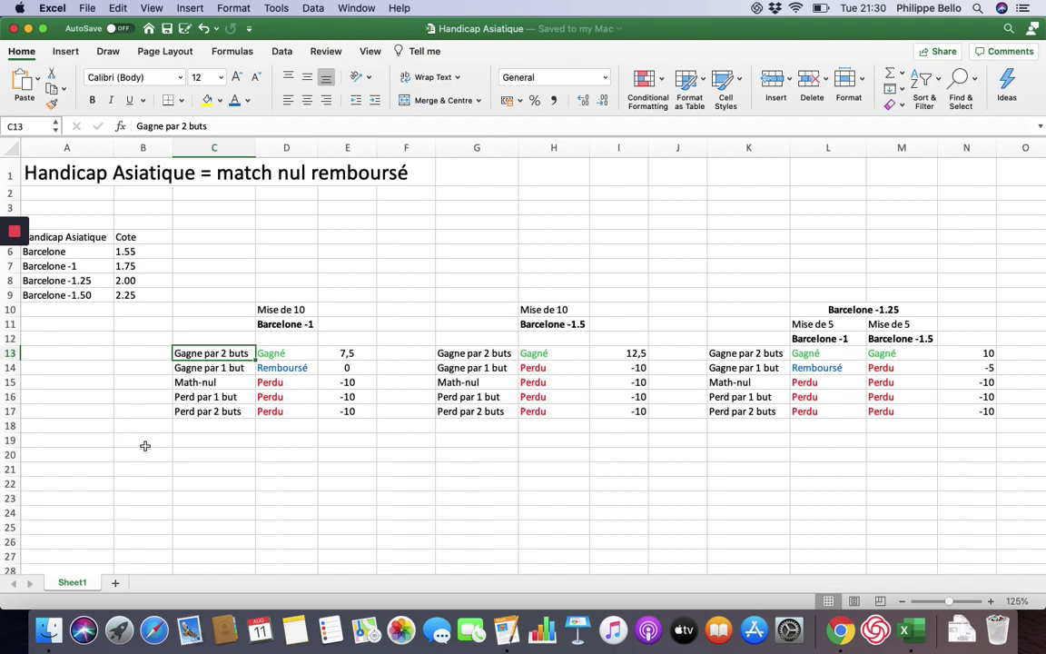
Enter the example match score 2 and 0 in cells D20 and E20, below the Barcelone -1 table
{"action": "left_click", "coordinate": [281, 458]}
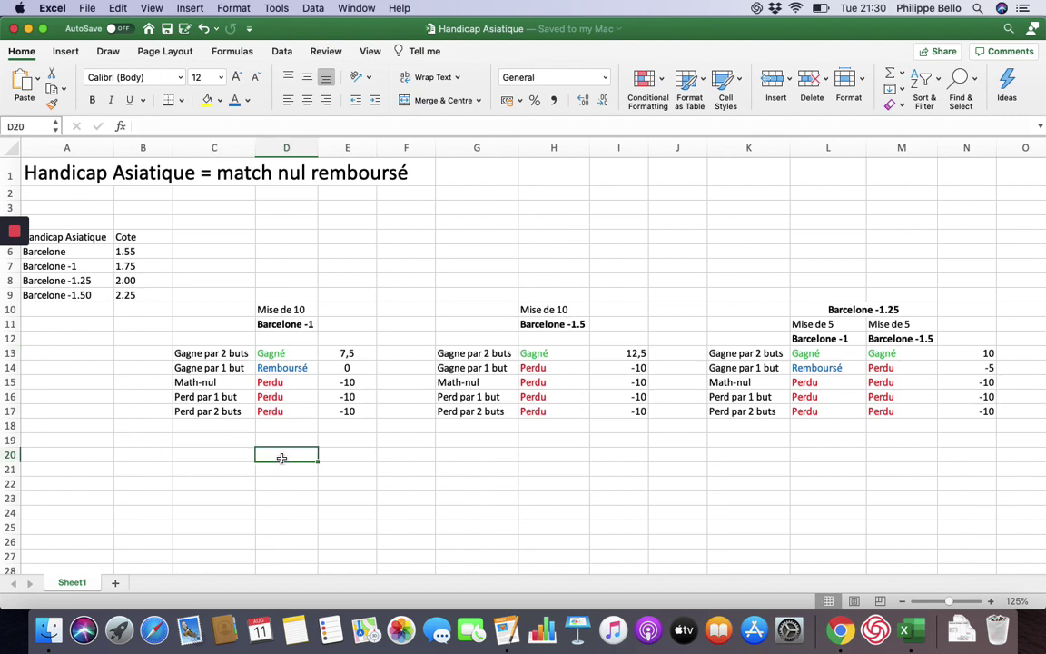
{"action": "type", "text": "2"}
{"action": "key", "text": "Tab"}
{"action": "type", "text": "0"}
{"action": "key", "text": "Return"}
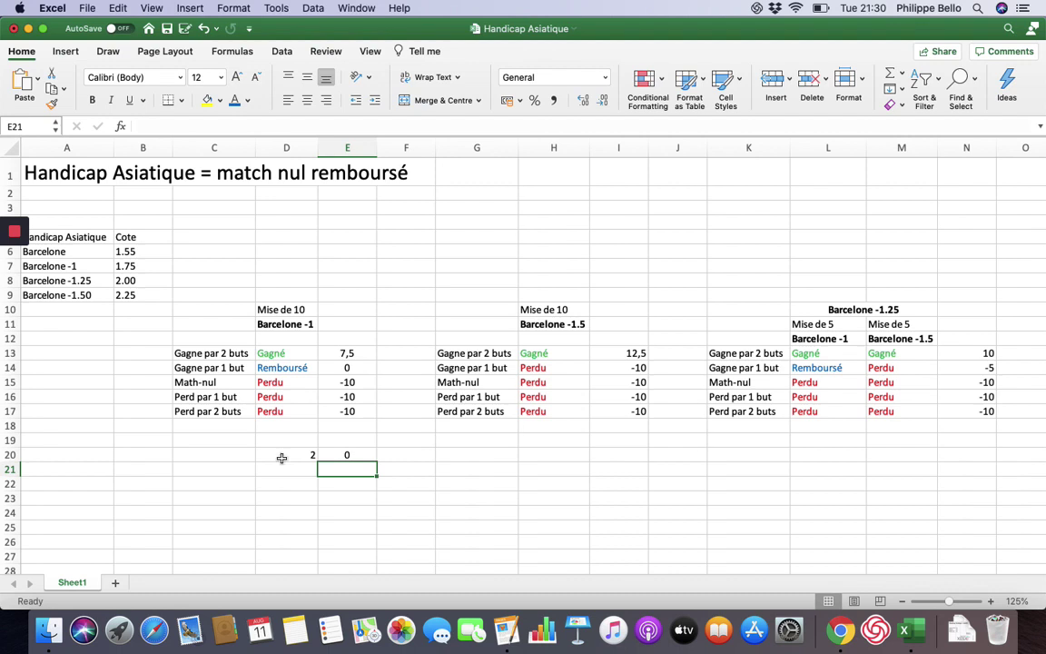
Enter the score with the -1 handicap applied, 1 and 0, in cells D21 and E21 under the example score
{"action": "left_click", "coordinate": [281, 455]}
{"action": "left_click", "coordinate": [296, 324]}
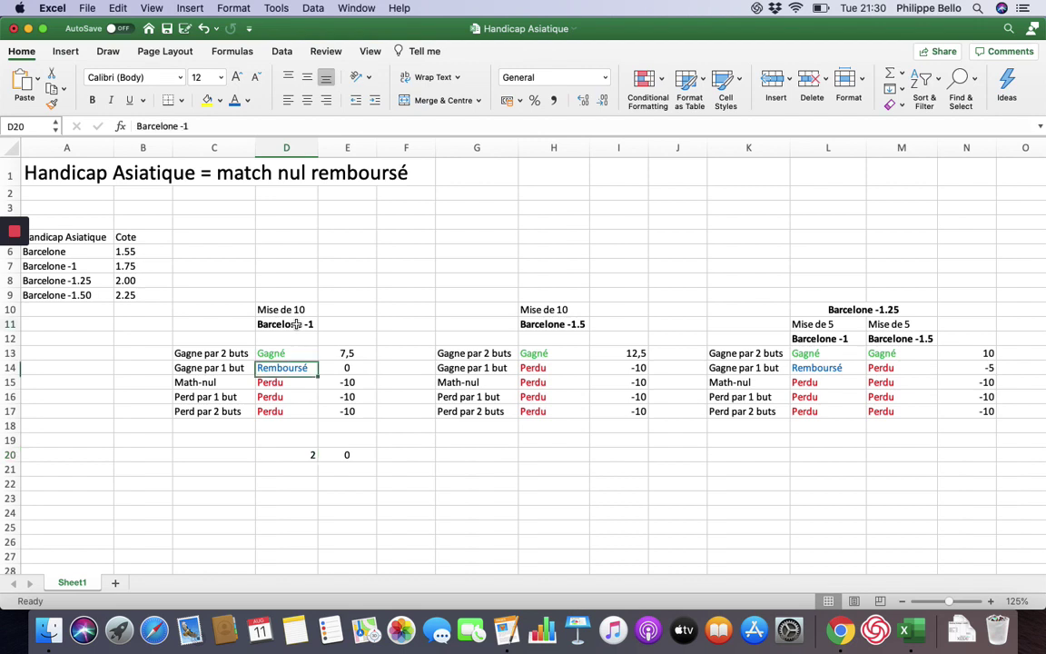
{"action": "left_click", "coordinate": [305, 452]}
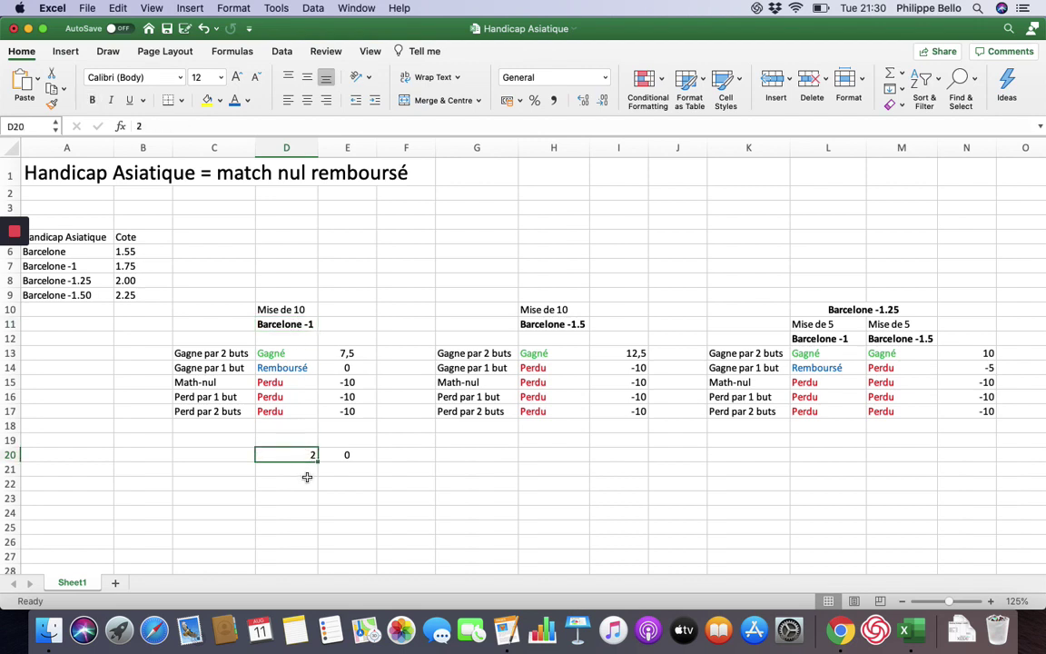
{"action": "left_click", "coordinate": [306, 469]}
{"action": "type", "text": "1"}
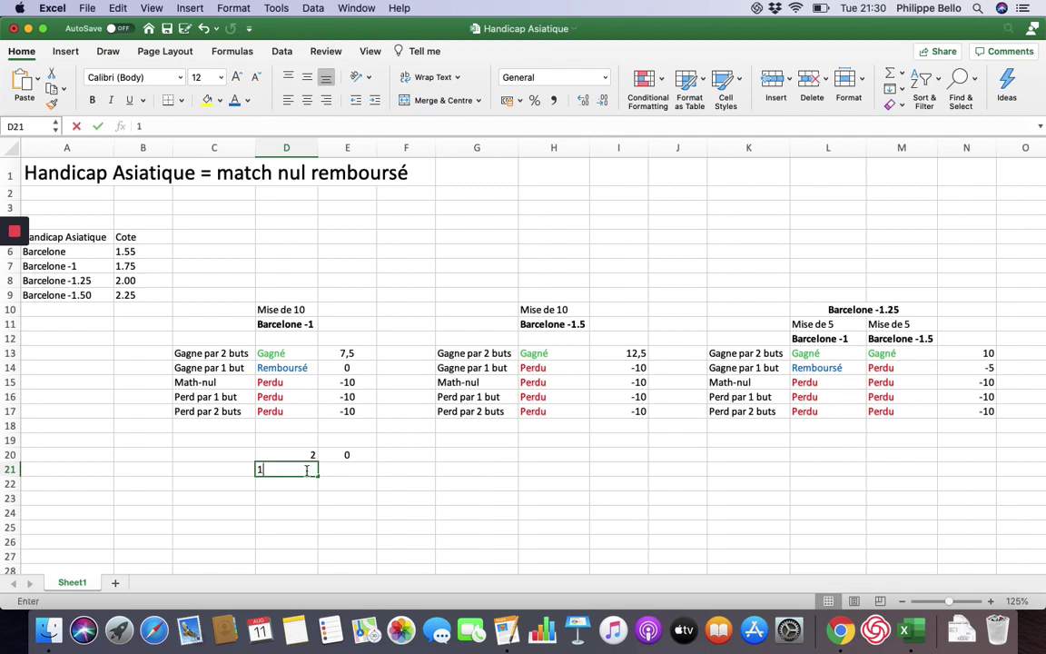
{"action": "key", "text": "Tab"}
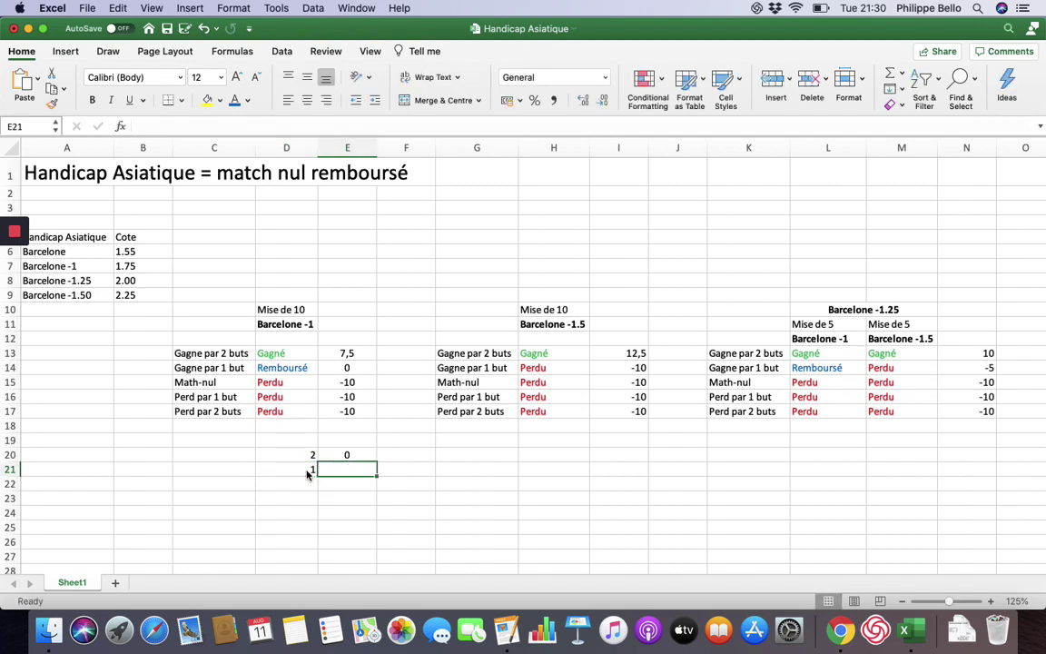
{"action": "type", "text": "0"}
{"action": "key", "text": "Return"}
{"action": "key", "text": "Up"}
Review both values of the handicap-adjusted score and select D21:E21
{"action": "left_click", "coordinate": [307, 472]}
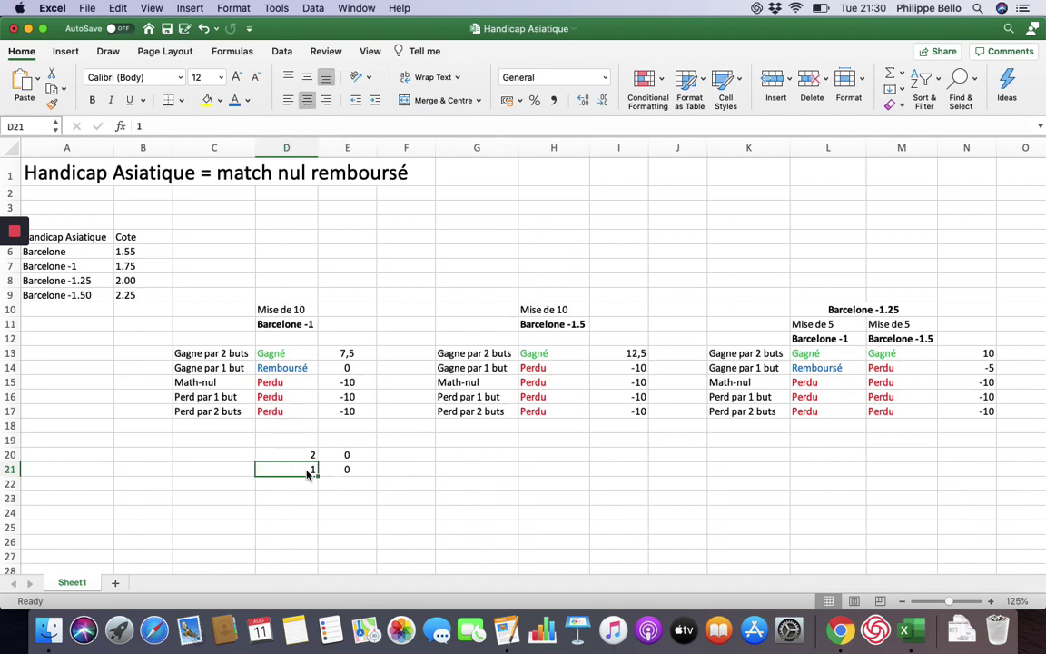
{"action": "key", "text": "Right"}
{"action": "key", "text": "Left"}
{"action": "key", "text": "Right"}
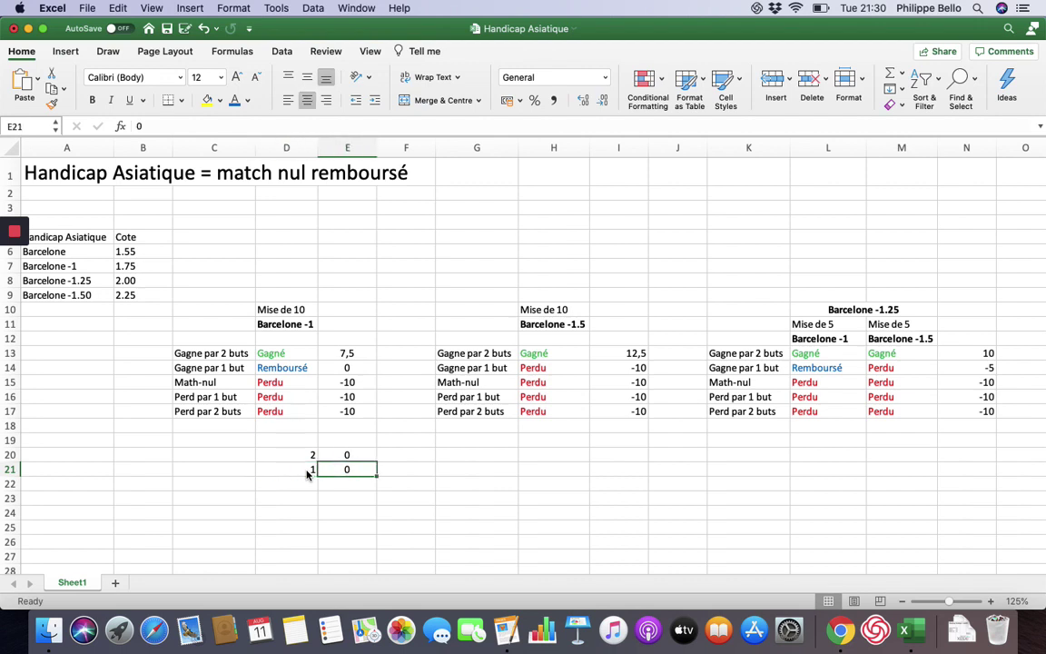
{"action": "key", "text": "Left"}
{"action": "key", "text": "Right"}
{"action": "left_click_drag", "start_coordinate": [299, 468], "coordinate": [345, 469]}
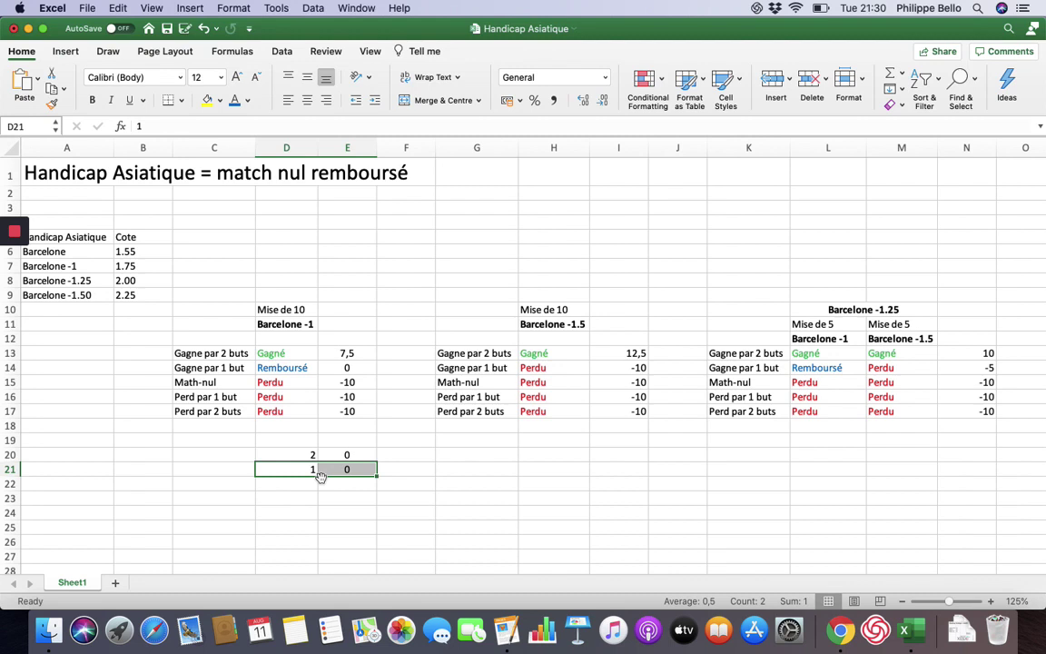
Examine the two-goal win result in D13, the Barcelone -1 odds in B7 and the payout in E13
{"action": "left_click", "coordinate": [284, 354]}
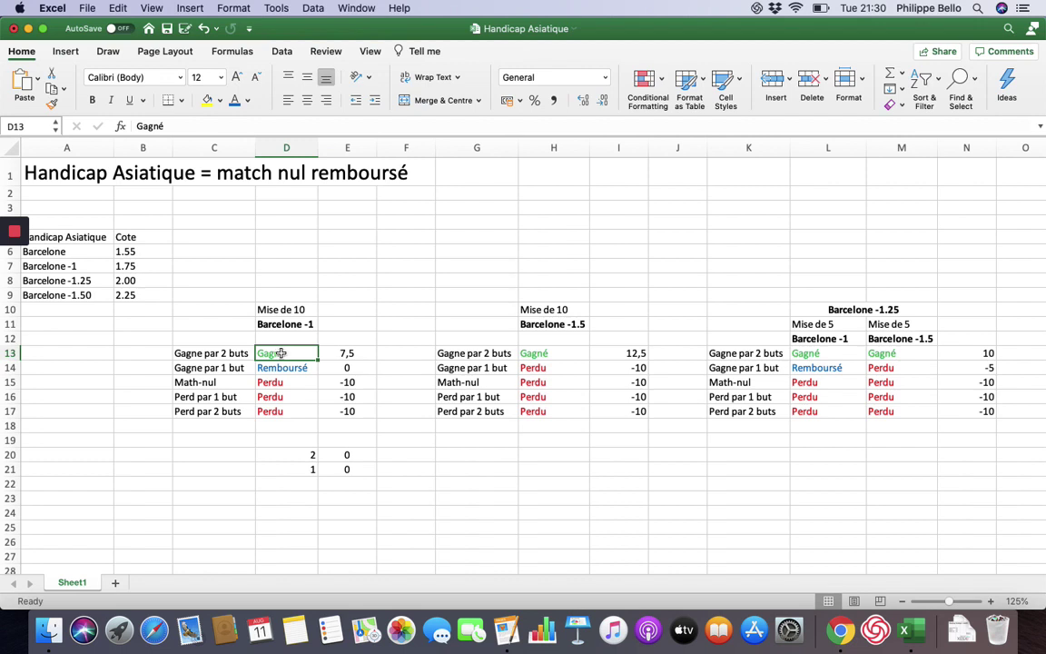
{"action": "left_click", "coordinate": [76, 269]}
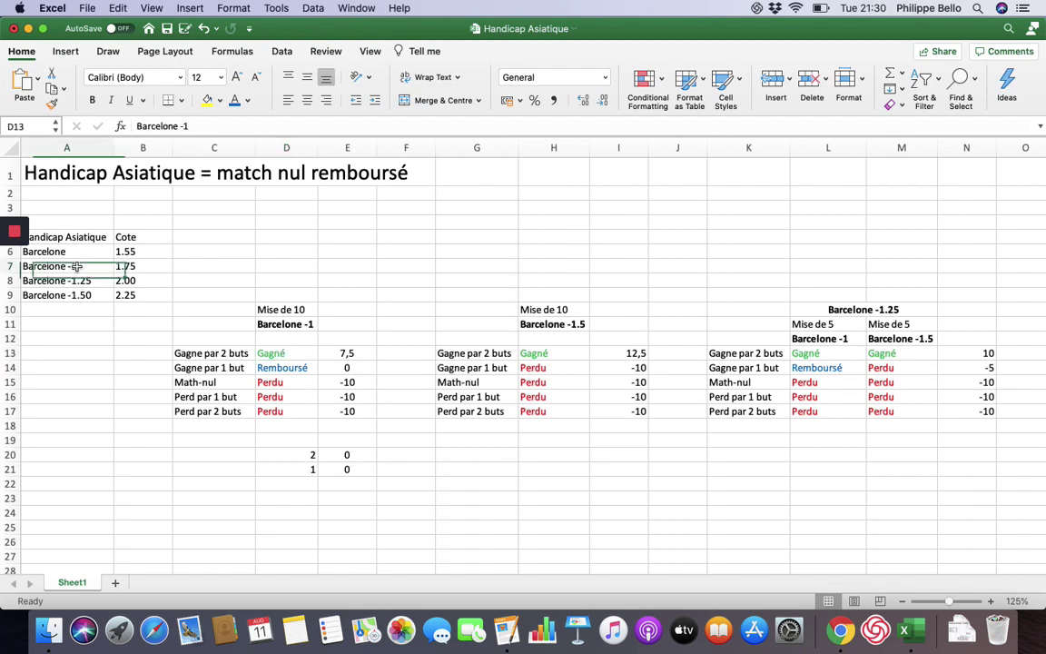
{"action": "left_click", "coordinate": [122, 267]}
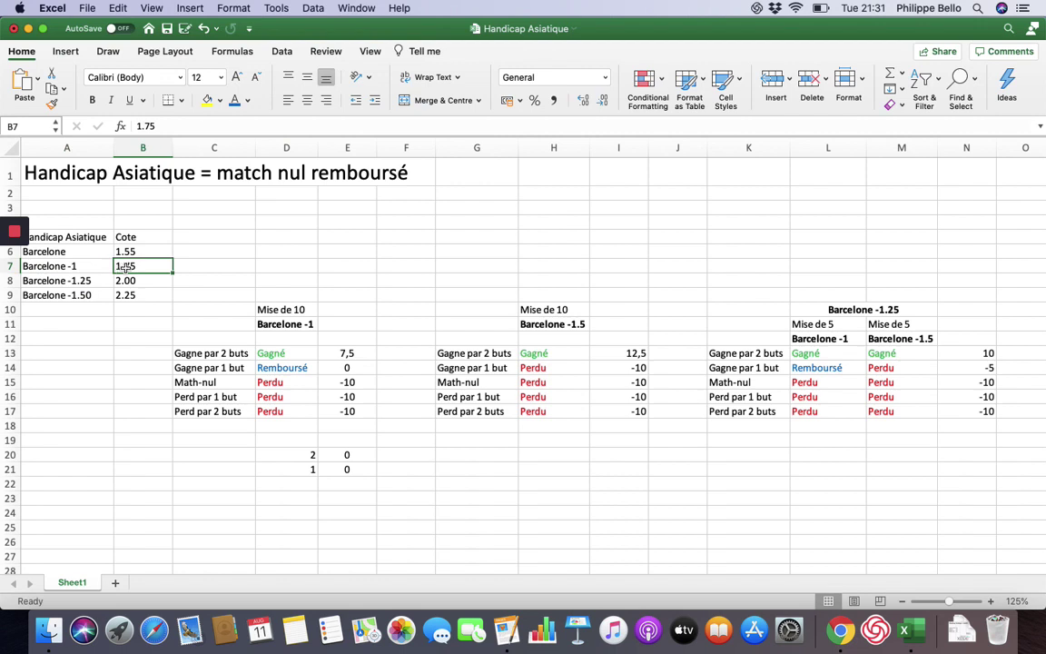
{"action": "left_click", "coordinate": [346, 353]}
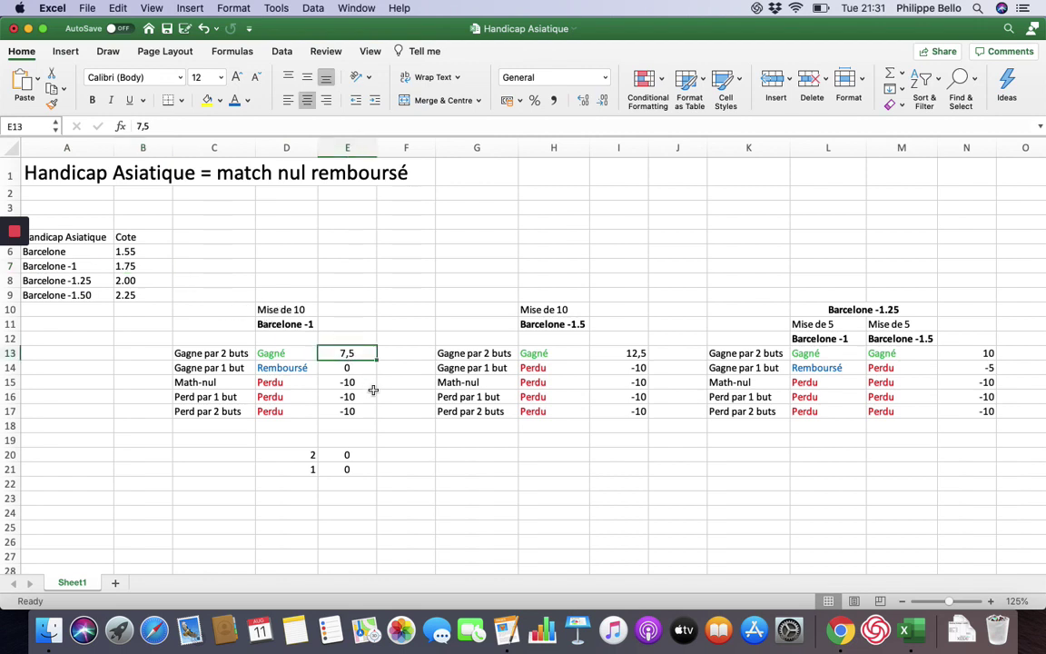
Clear the score in D20:E20 for the one-goal win case in C14, keeping the 1 and 0 in row 21 as the example
{"action": "left_click", "coordinate": [213, 368]}
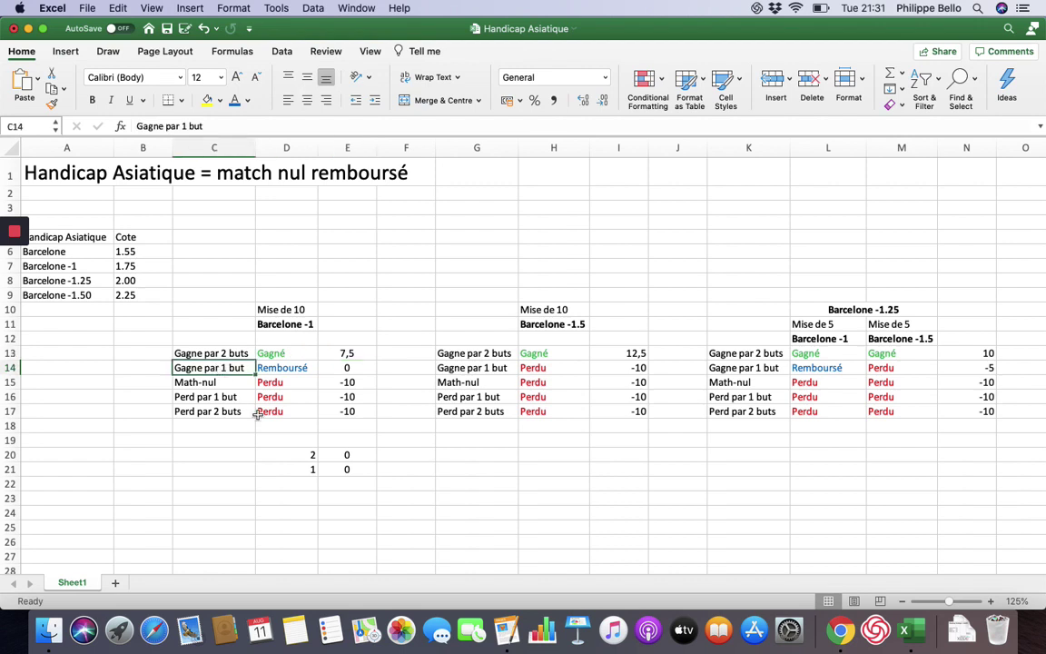
{"action": "left_click", "coordinate": [295, 467]}
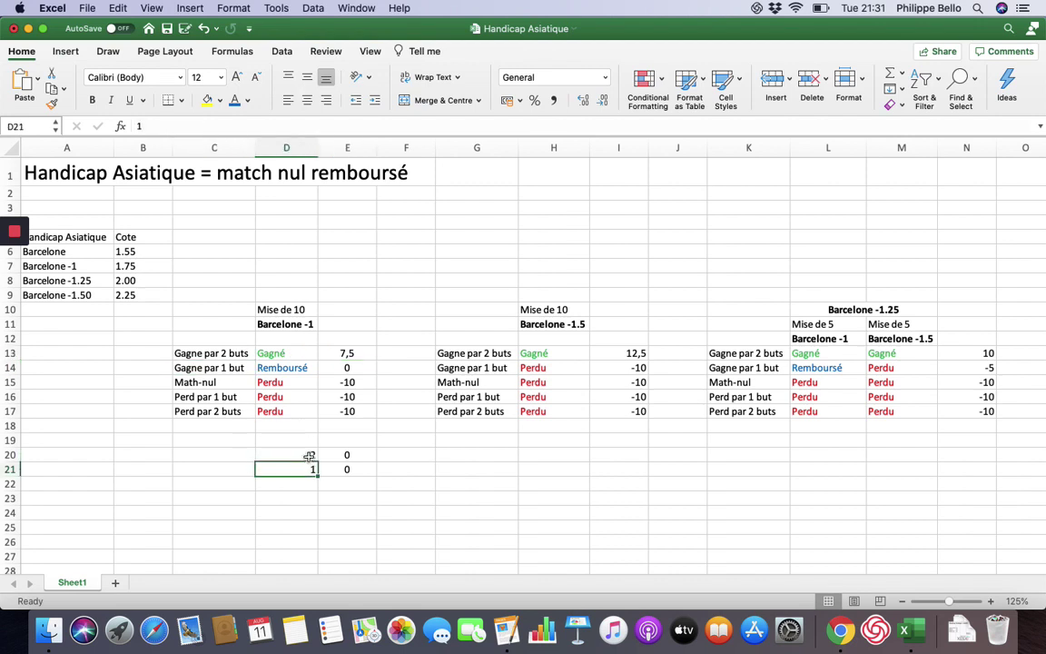
{"action": "left_click_drag", "start_coordinate": [310, 454], "coordinate": [332, 456]}
{"action": "key", "text": "Delete"}
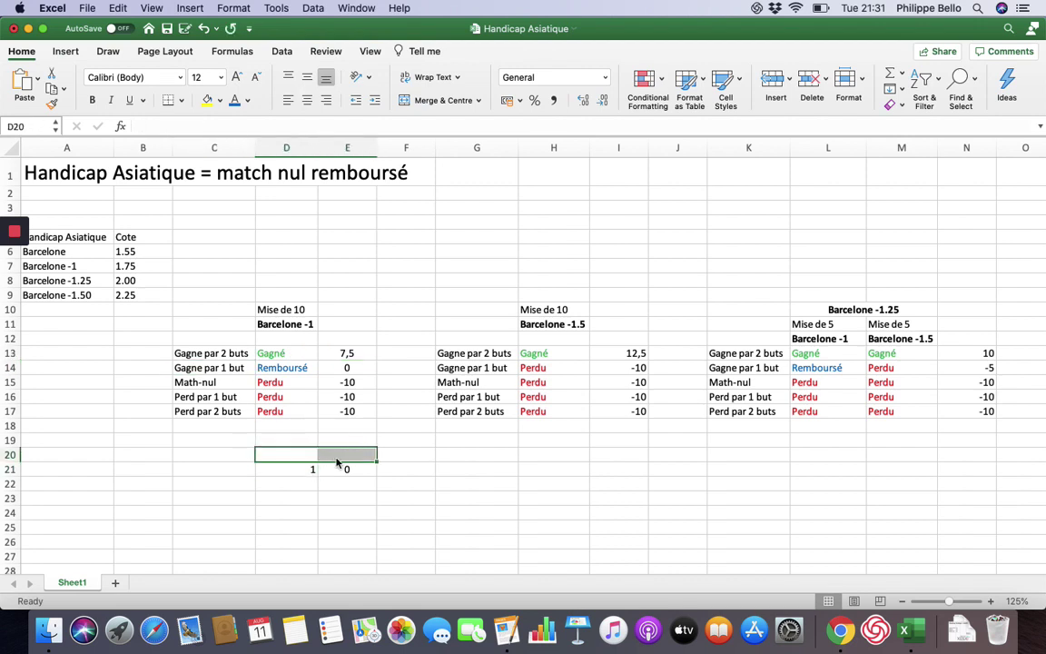
{"action": "key", "text": "Down"}
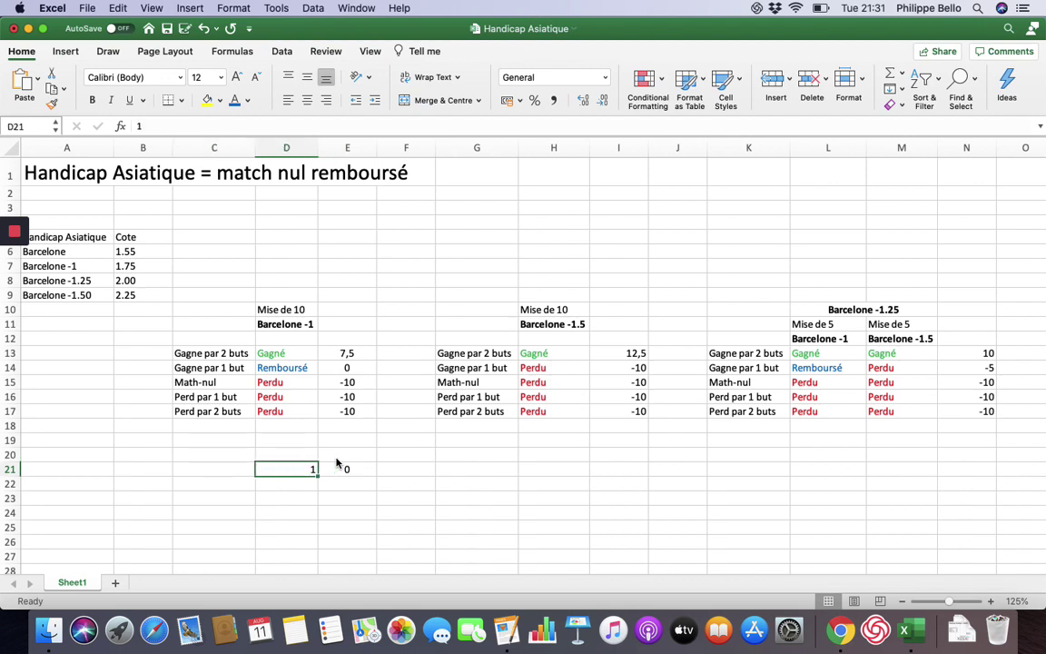
Enter the score with the -1 handicap applied, 0 and 0, in cells D22 and E22 under the one-goal win example
{"action": "left_click", "coordinate": [307, 323]}
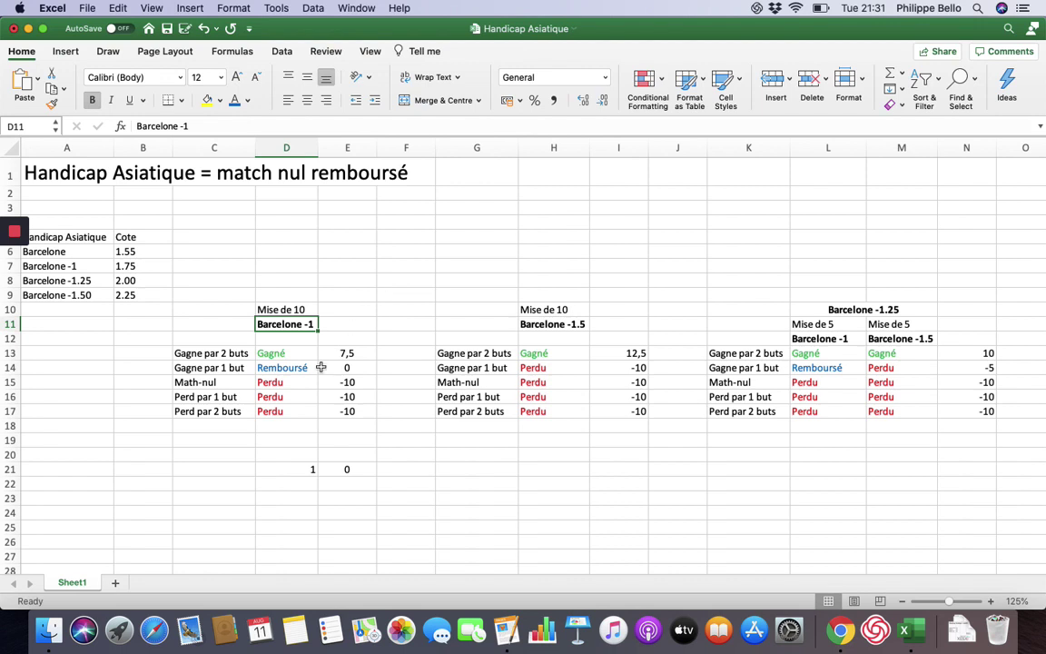
{"action": "left_click", "coordinate": [292, 484]}
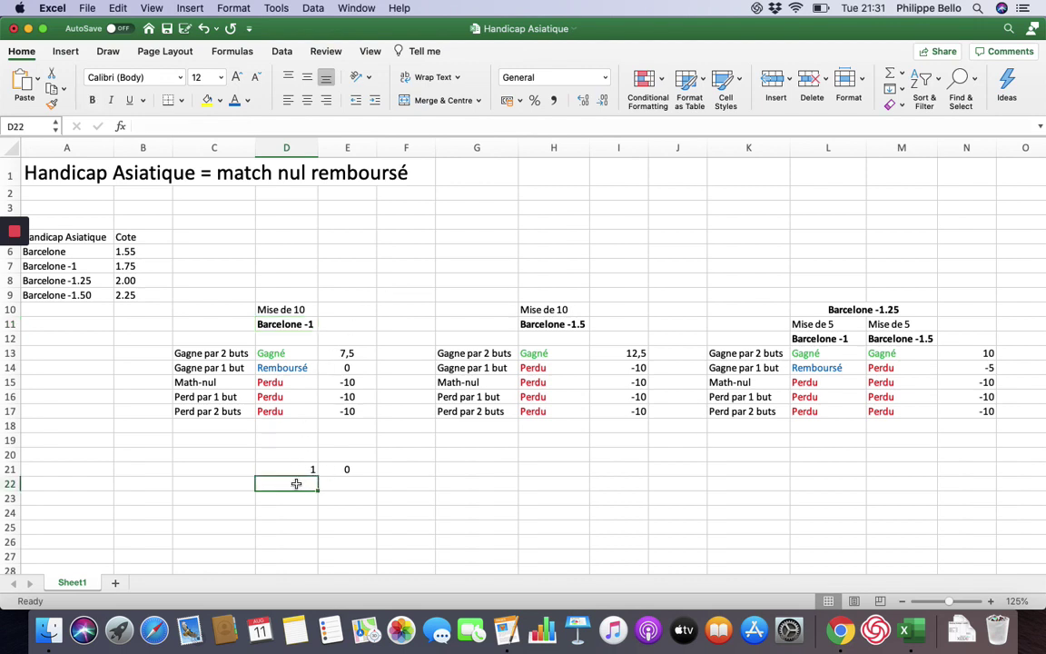
{"action": "left_click_drag", "start_coordinate": [296, 469], "coordinate": [327, 469]}
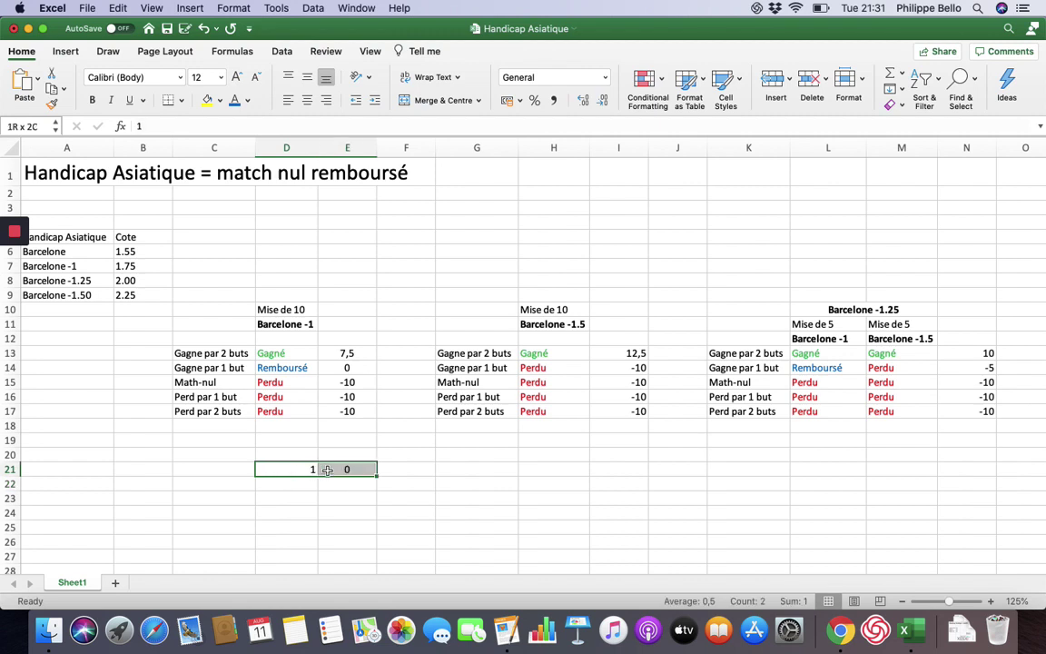
{"action": "left_click", "coordinate": [311, 481]}
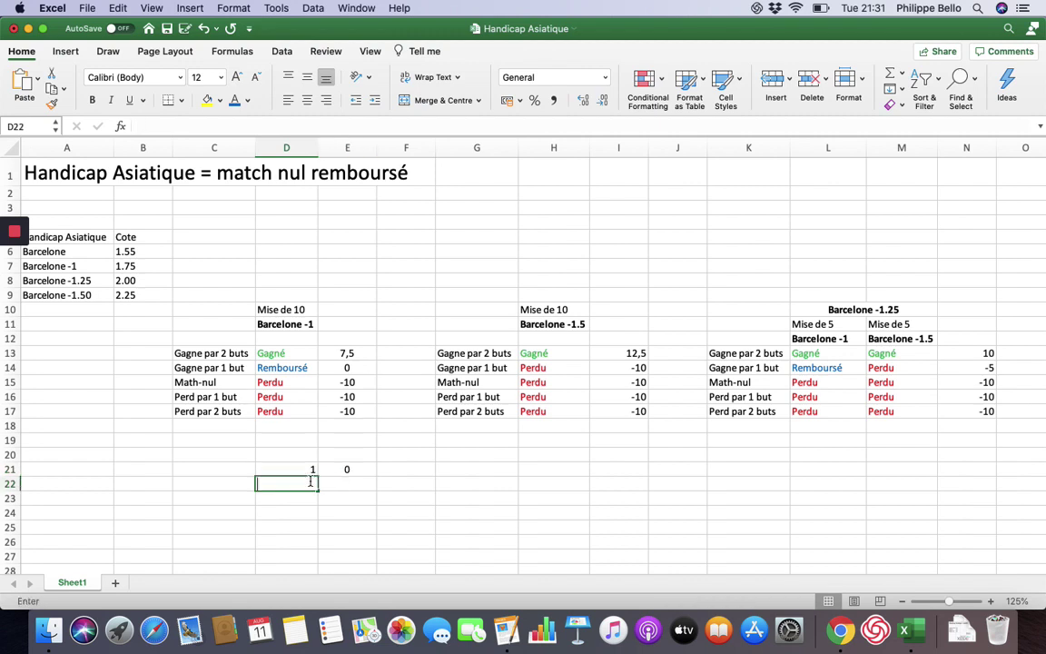
{"action": "type", "text": "0"}
{"action": "key", "text": "BackSpace"}
{"action": "key", "text": "Tab"}
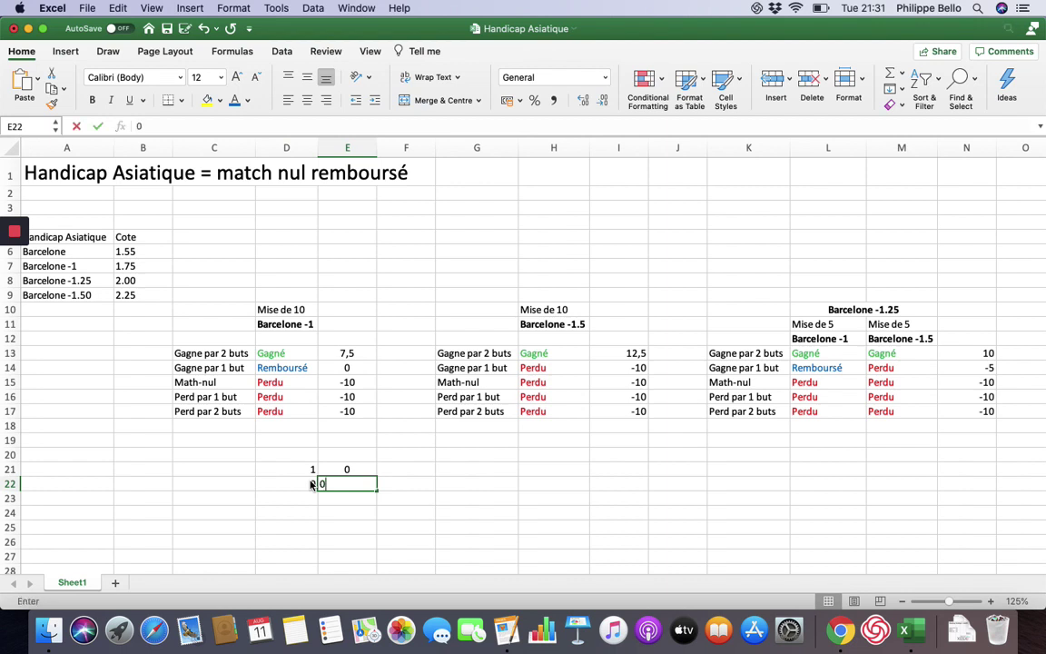
{"action": "type", "text": "0"}
{"action": "left_click", "coordinate": [310, 484]}
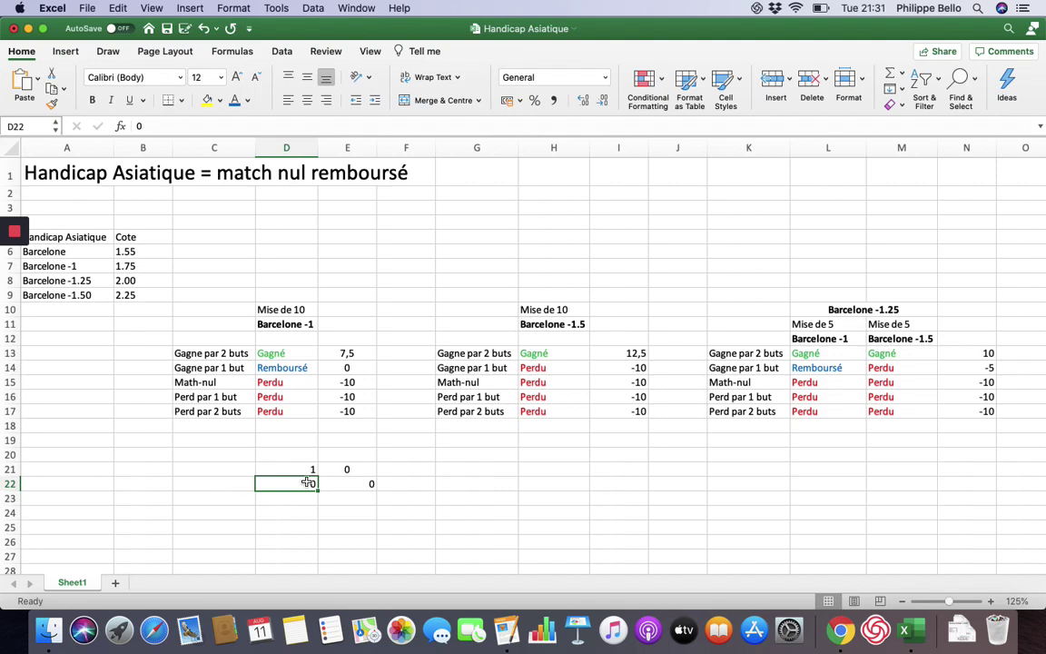
Check the one-goal win result and payout in D14:E14, and clear the example scores from D21:E22
{"action": "left_click", "coordinate": [286, 369]}
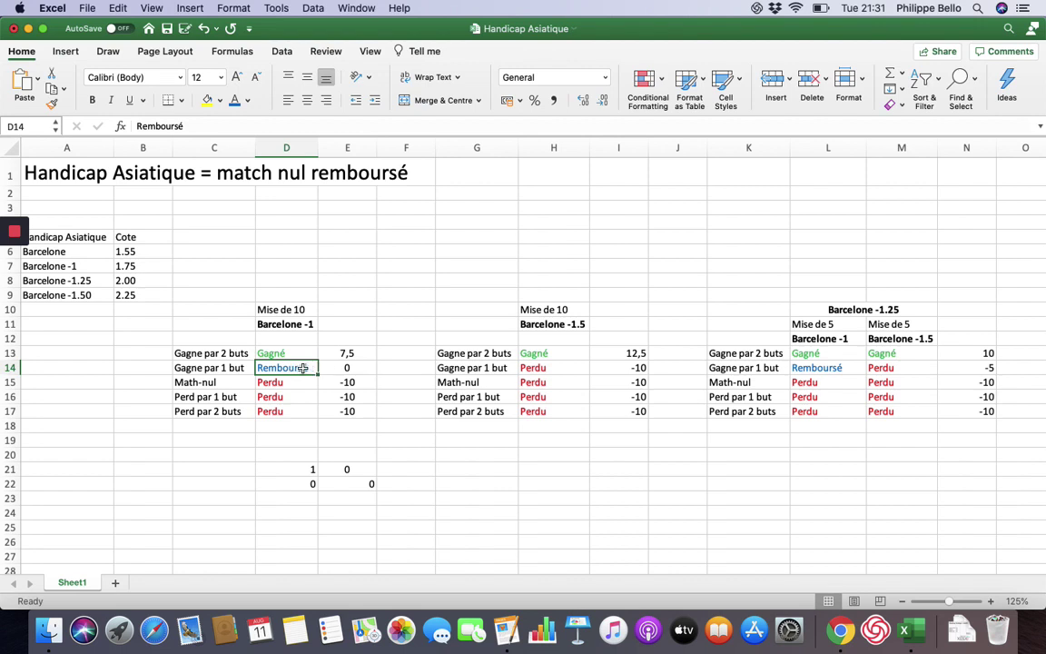
{"action": "left_click", "coordinate": [338, 368]}
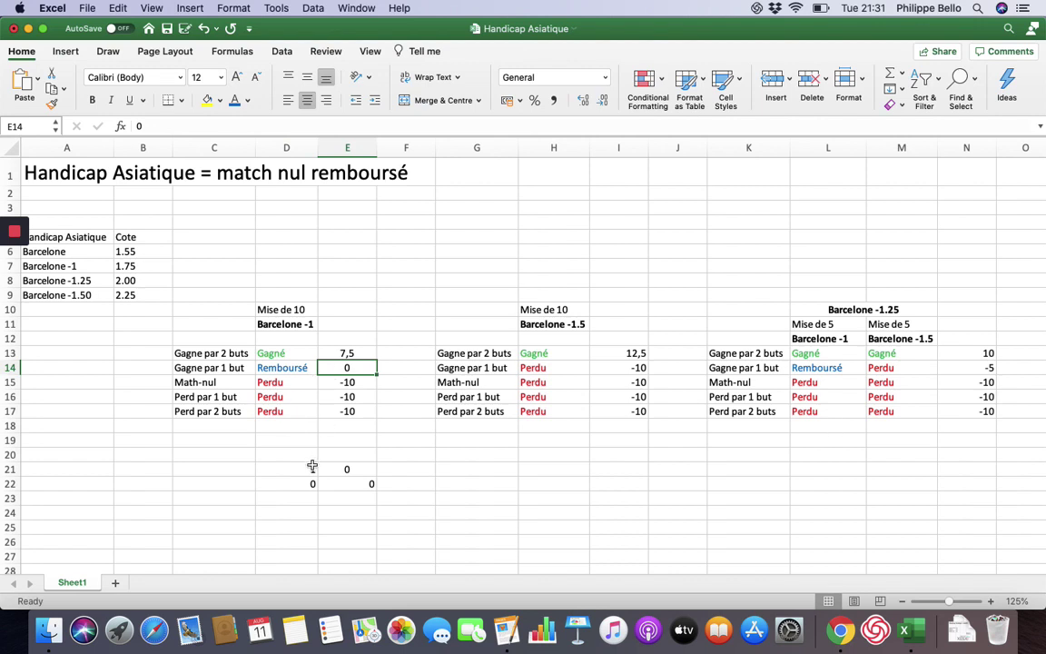
{"action": "left_click_drag", "start_coordinate": [304, 469], "coordinate": [348, 489]}
{"action": "key", "text": "Delete"}
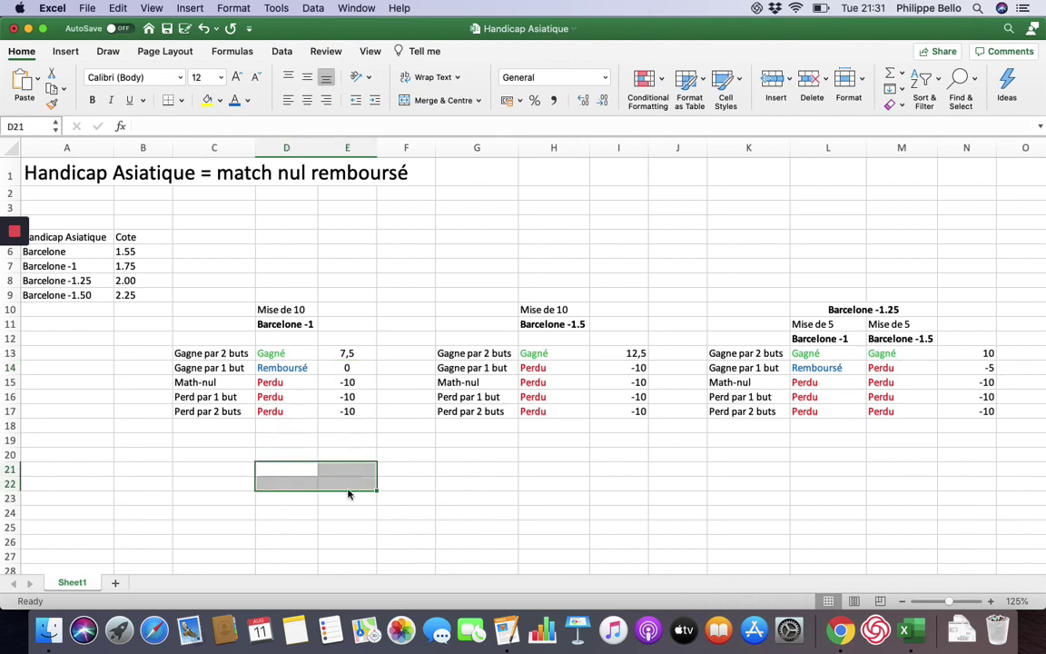
Enter the drawn example score 2 and 2 in cells D21 and E21 for the Math-nul case
{"action": "left_click", "coordinate": [224, 382]}
{"action": "left_click", "coordinate": [274, 469]}
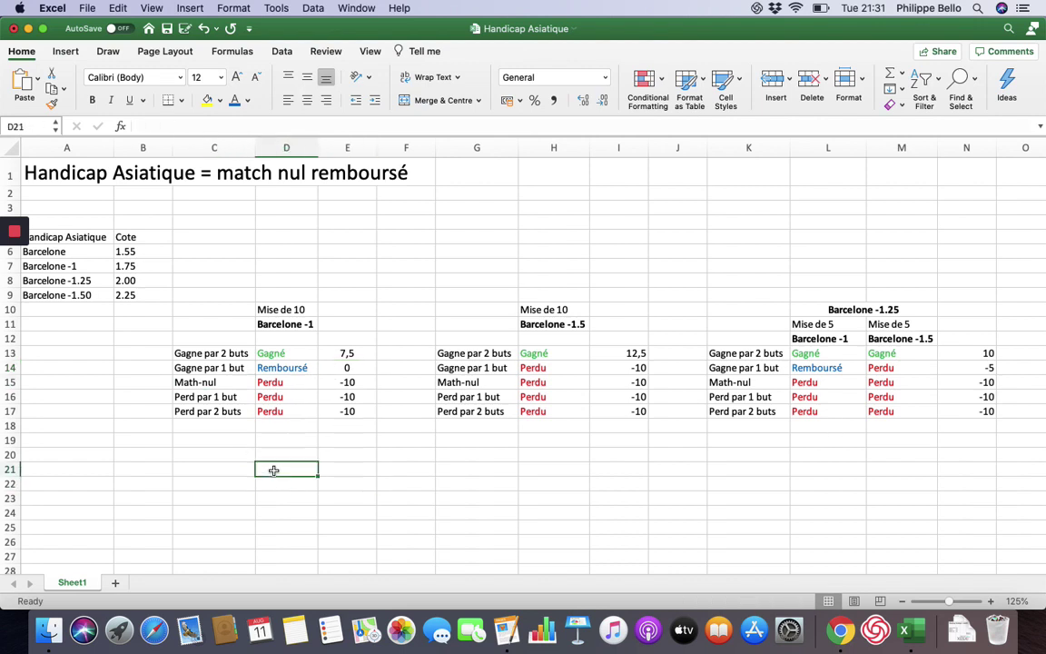
{"action": "type", "text": "2"}
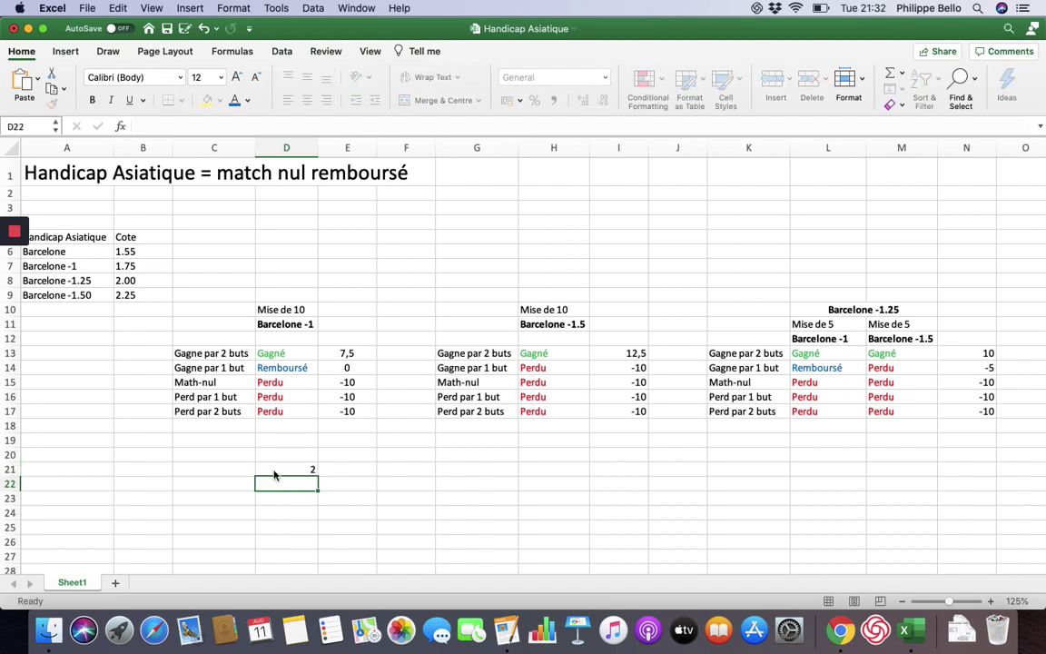
{"action": "key", "text": "Tab"}
{"action": "type", "text": "2"}
{"action": "key", "text": "Return"}
{"action": "left_click", "coordinate": [274, 473]}
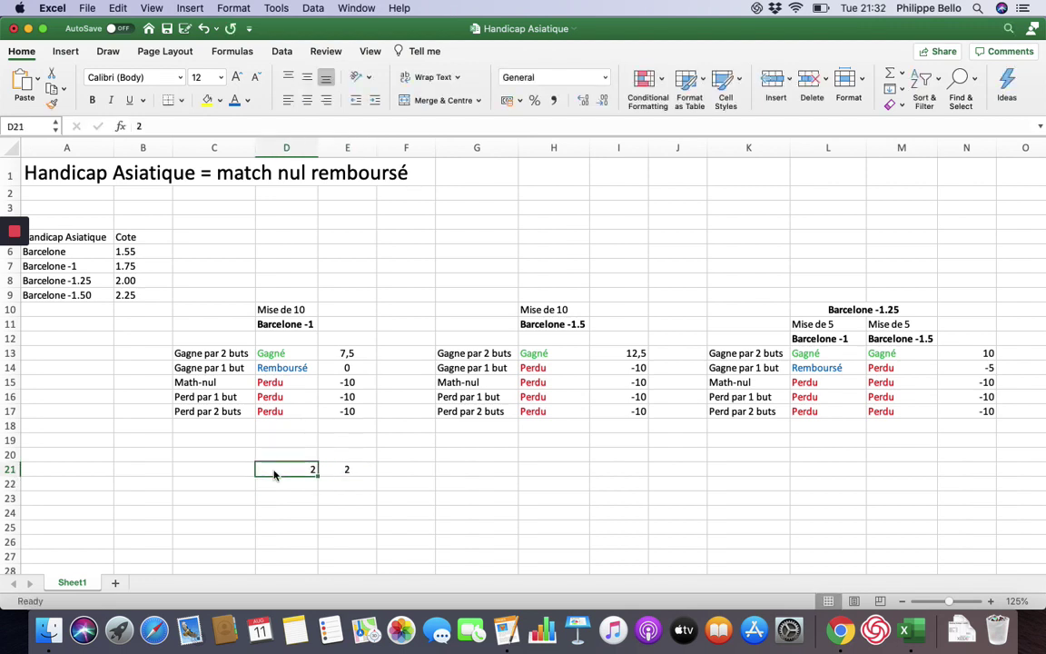
{"action": "key", "text": "Return"}
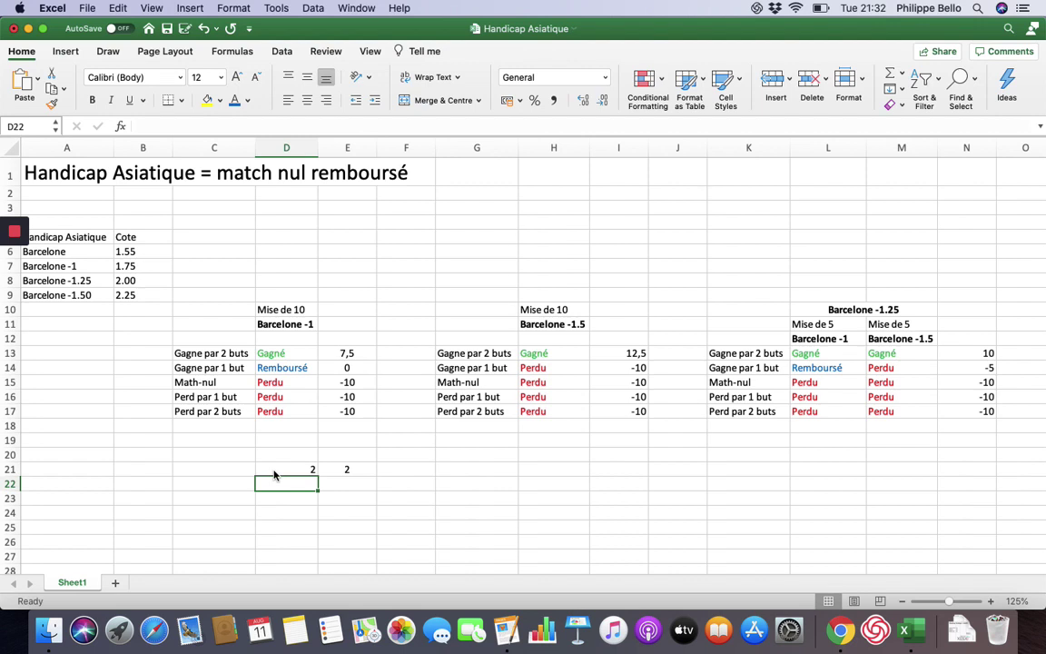
Enter the draw's score with the -1 handicap applied, 1 and 2, in D22 and E22, and select both cells
{"action": "type", "text": "1"}
{"action": "key", "text": "Tab"}
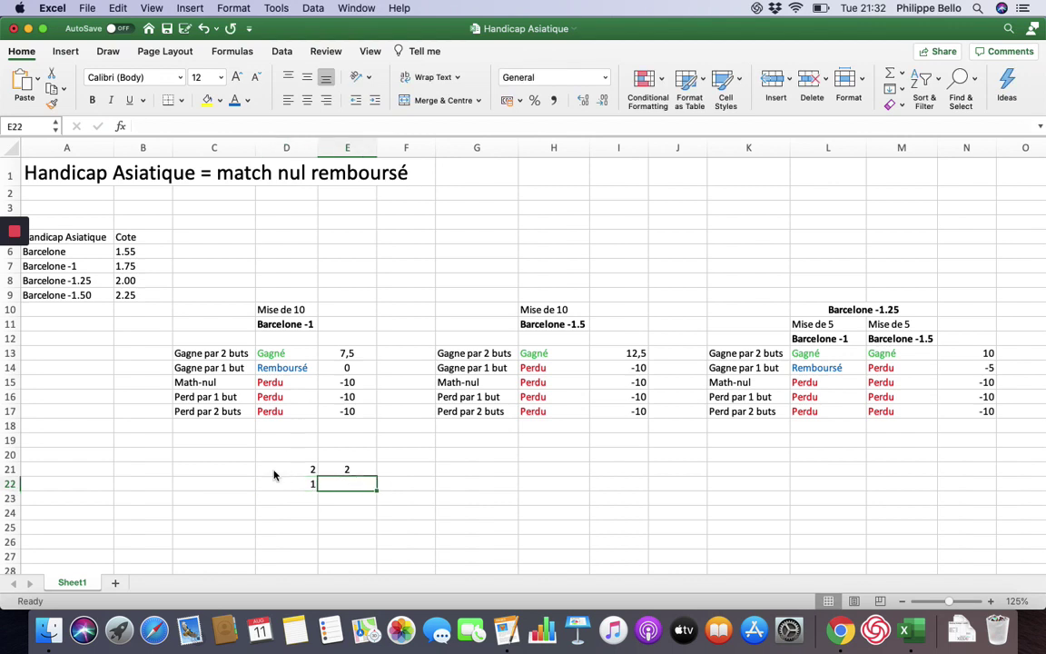
{"action": "type", "text": "2"}
{"action": "key", "text": "Return"}
{"action": "left_click_drag", "start_coordinate": [283, 483], "coordinate": [331, 483]}
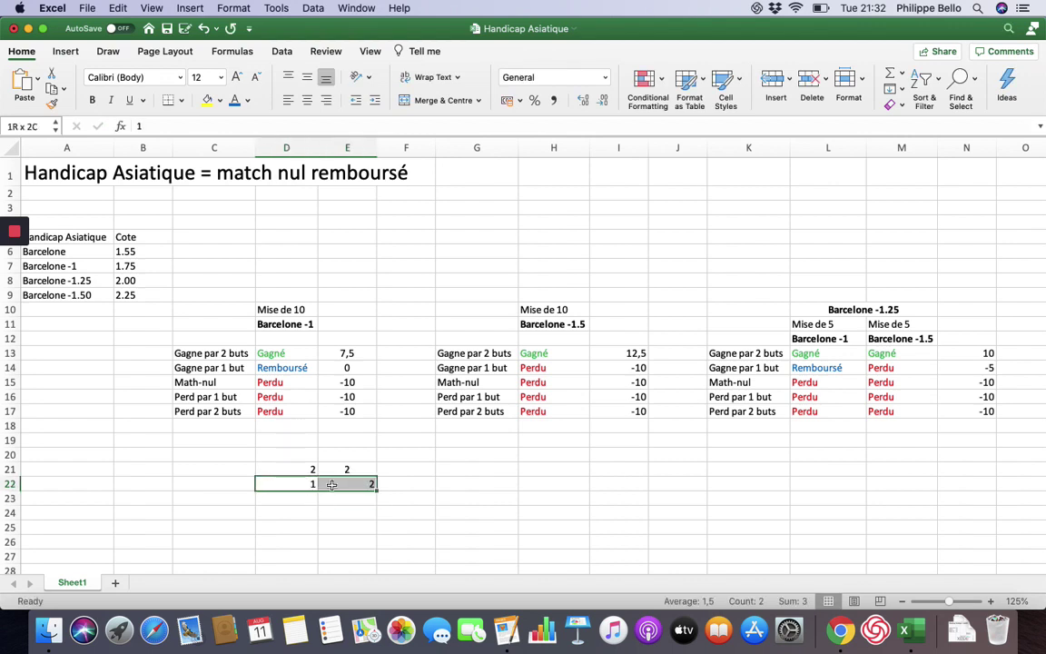
Check the Barcelone -1 draw and loss rows and their payouts, and clear the example scores from D21:E22
{"action": "left_click", "coordinate": [293, 384]}
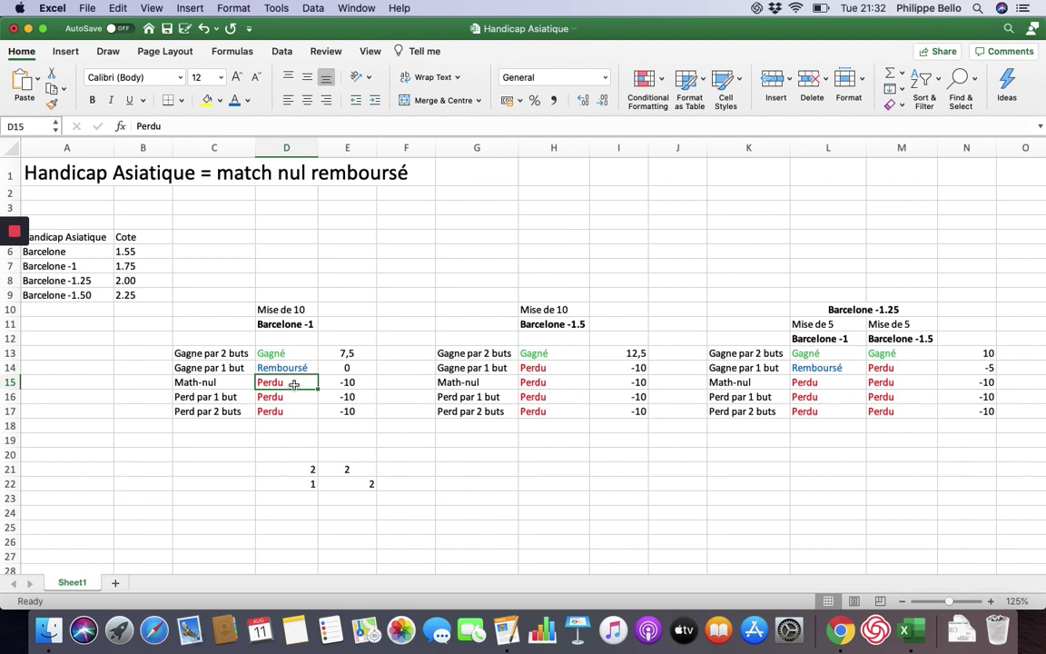
{"action": "left_click", "coordinate": [336, 382]}
{"action": "left_click", "coordinate": [234, 399]}
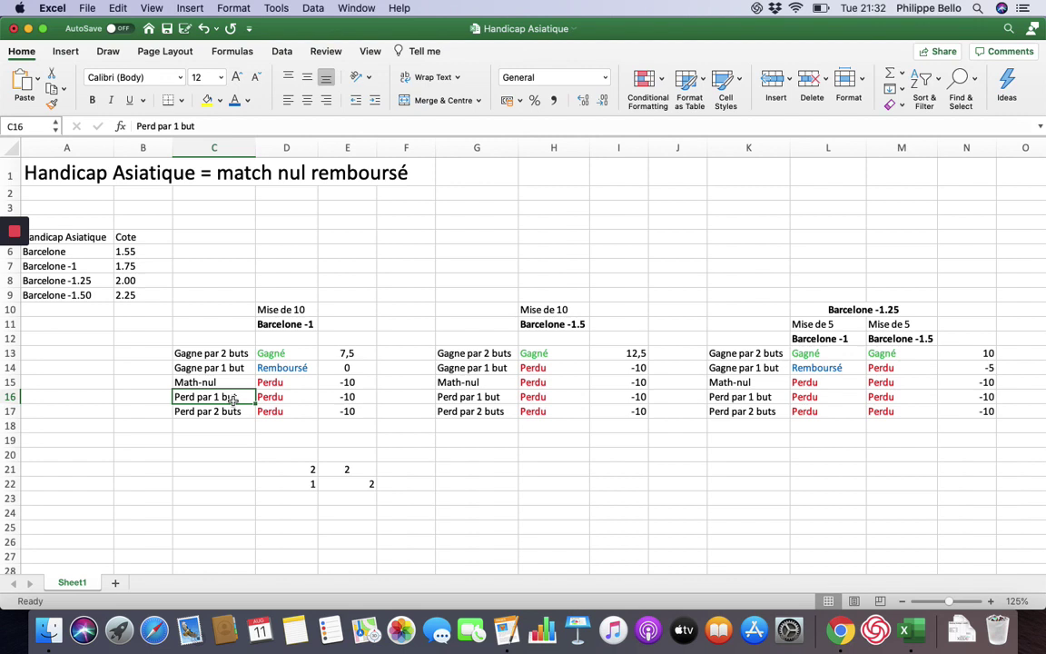
{"action": "left_click_drag", "start_coordinate": [343, 396], "coordinate": [342, 415]}
{"action": "left_click_drag", "start_coordinate": [304, 469], "coordinate": [336, 480]}
{"action": "key", "text": "Delete"}
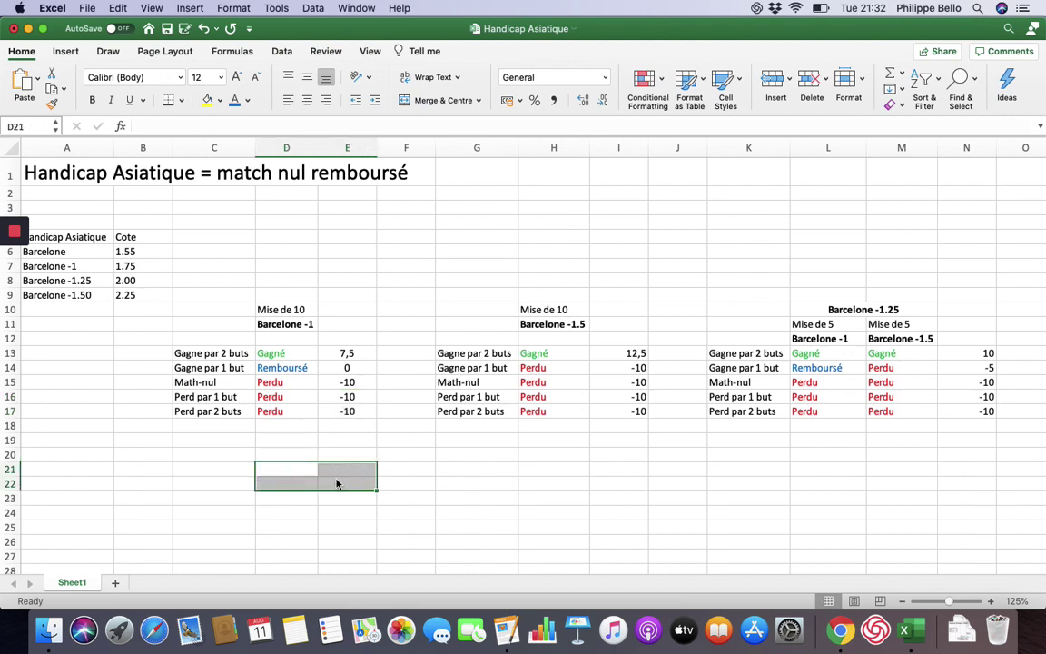
Examine the last Barcelone -1 loss case in C17, the Barcelone -1.5 heading in H11 and its two-goal win case in G13
{"action": "key", "text": "Left"}
{"action": "key", "text": "Up"}
{"action": "key", "text": "Up"}
{"action": "key", "text": "Up"}
{"action": "key", "text": "Up"}
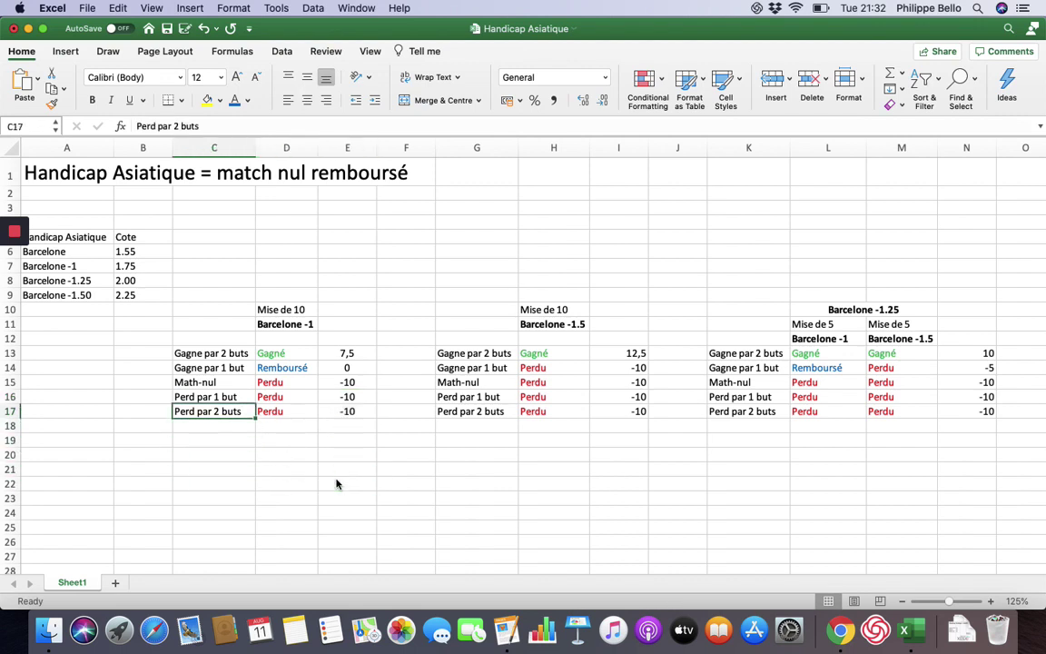
{"action": "key", "text": "Right"}
{"action": "key", "text": "Right"}
{"action": "key", "text": "Right"}
{"action": "key", "text": "Up"}
{"action": "key", "text": "Up"}
{"action": "key", "text": "Up"}
{"action": "key", "text": "Up"}
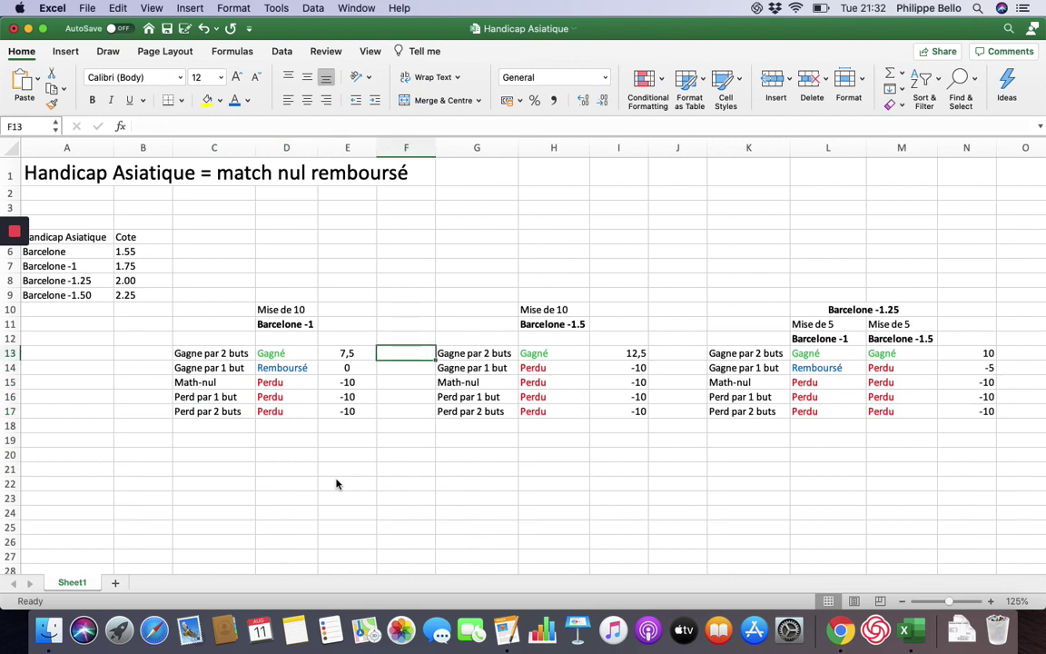
{"action": "key", "text": "Right"}
{"action": "key", "text": "Right"}
{"action": "key", "text": "Up"}
{"action": "key", "text": "Up"}
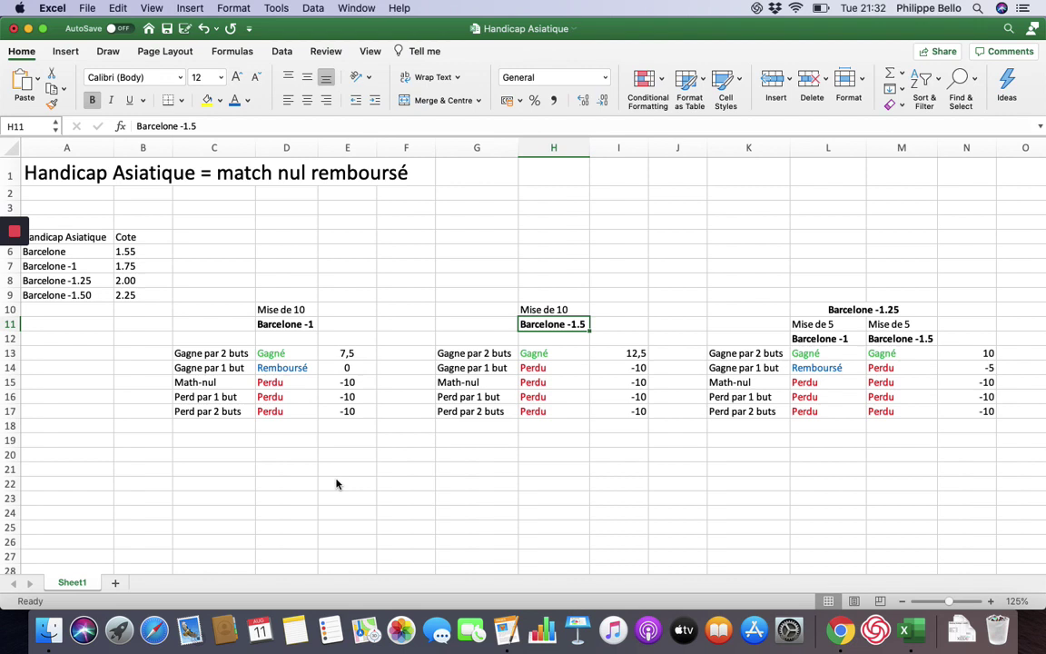
{"action": "key", "text": "Down"}
{"action": "key", "text": "Down"}
{"action": "key", "text": "Left"}
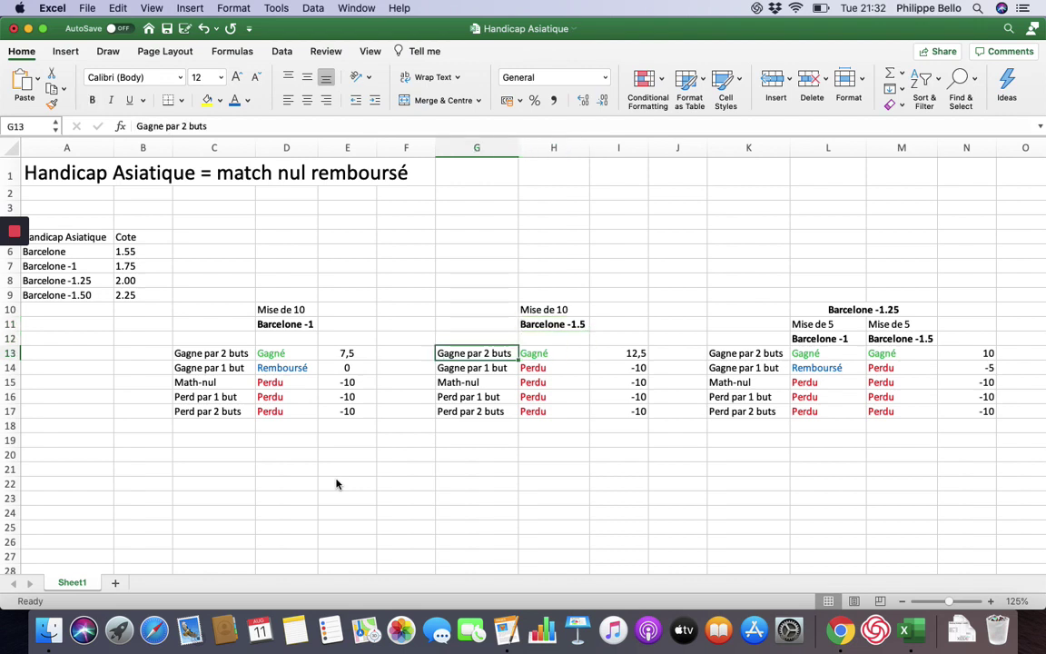
Enter the example match score 3 and 1 in cells H21 and I21, below the Barcelone -1.5 table
{"action": "left_click", "coordinate": [526, 473]}
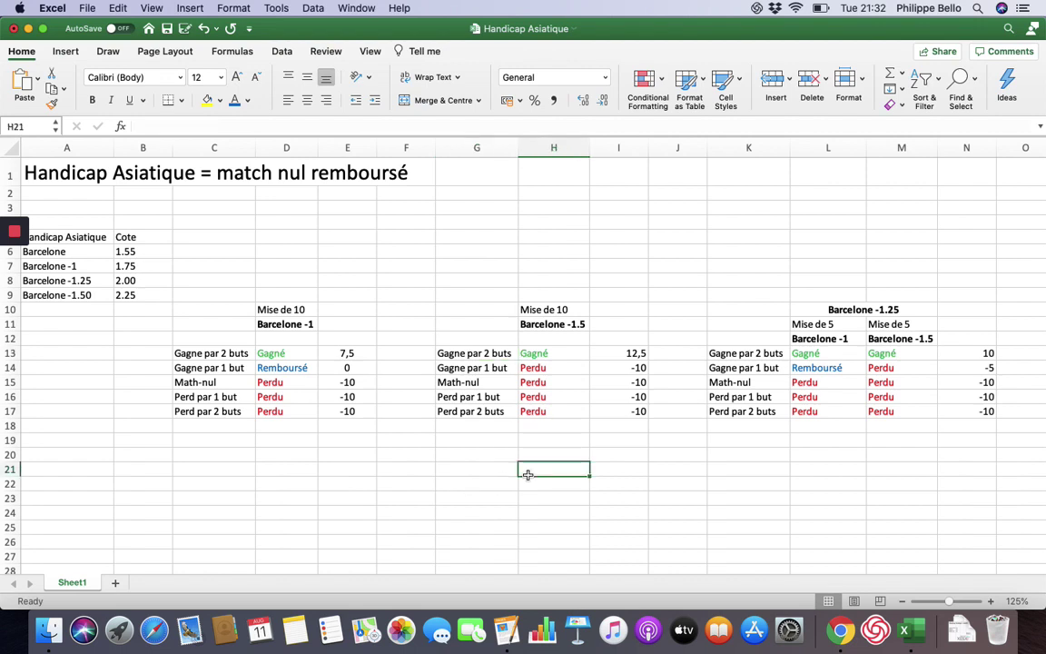
{"action": "double_click", "coordinate": [526, 473]}
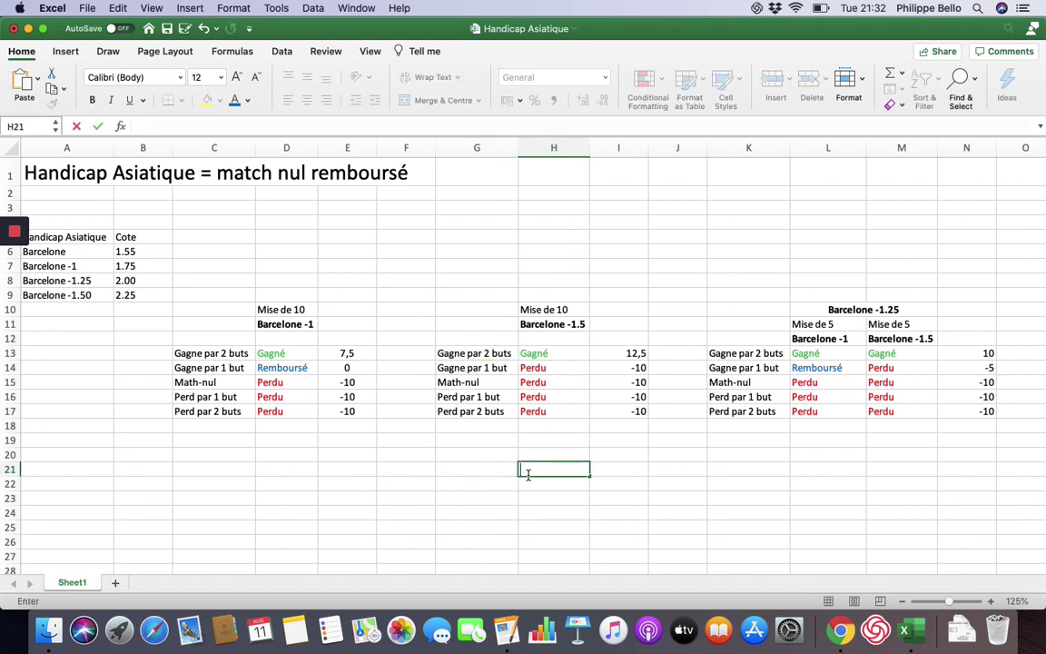
{"action": "type", "text": "3"}
{"action": "key", "text": "Tab"}
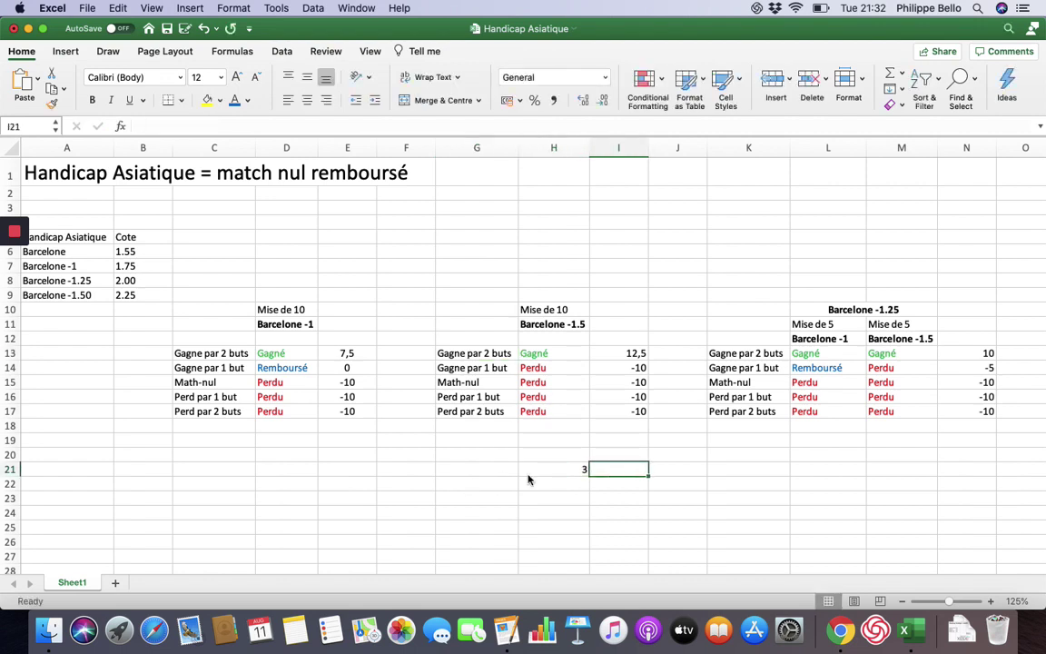
{"action": "type", "text": "1"}
{"action": "key", "text": "Return"}
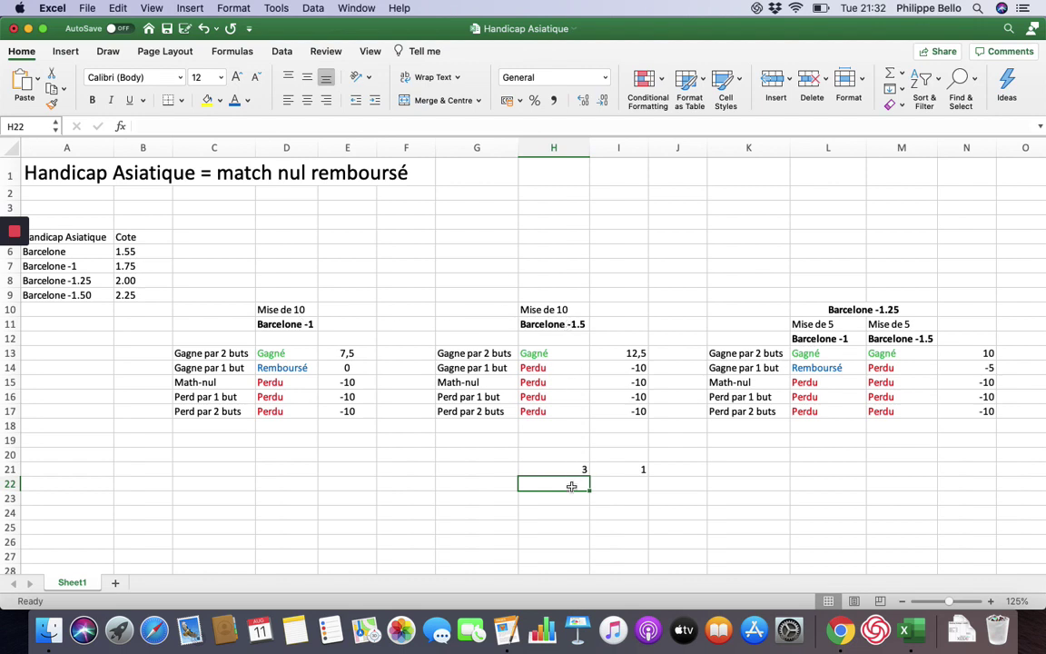
Enter the score with the -1.5 handicap applied, 1,5 and 1, in cells H22 and I22
{"action": "type", "text": "1,5"}
{"action": "key", "text": "Tab"}
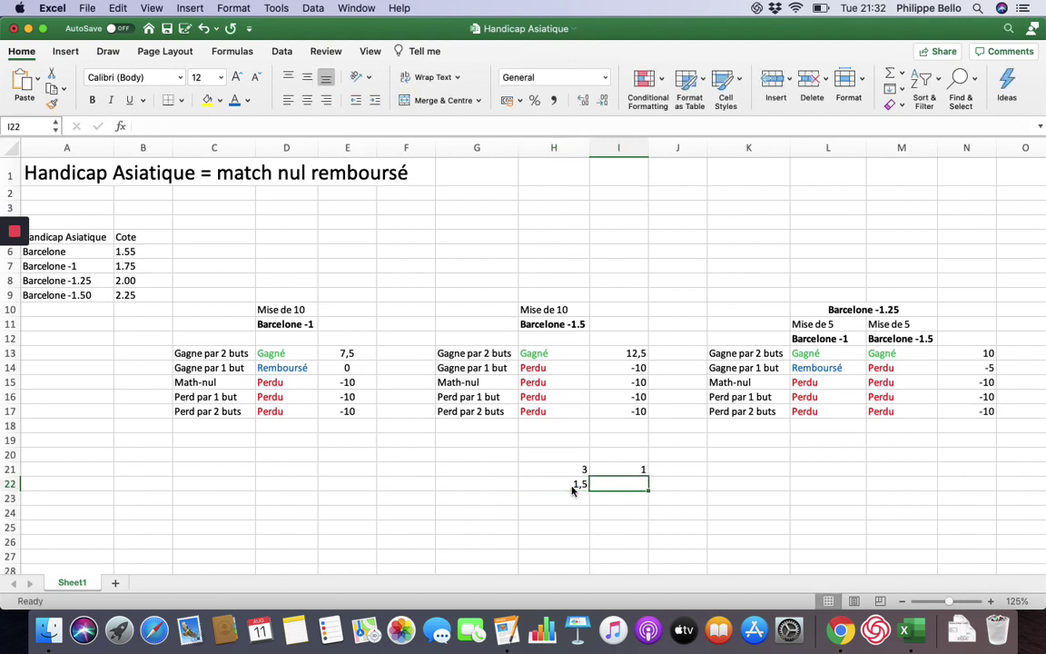
{"action": "type", "text": "1"}
Compare the adjusted scores in H22 and I22, and check the two-goal win result in H13, its payout in I13 and the Barcelone -1.50 odds in B9
{"action": "left_click", "coordinate": [572, 484]}
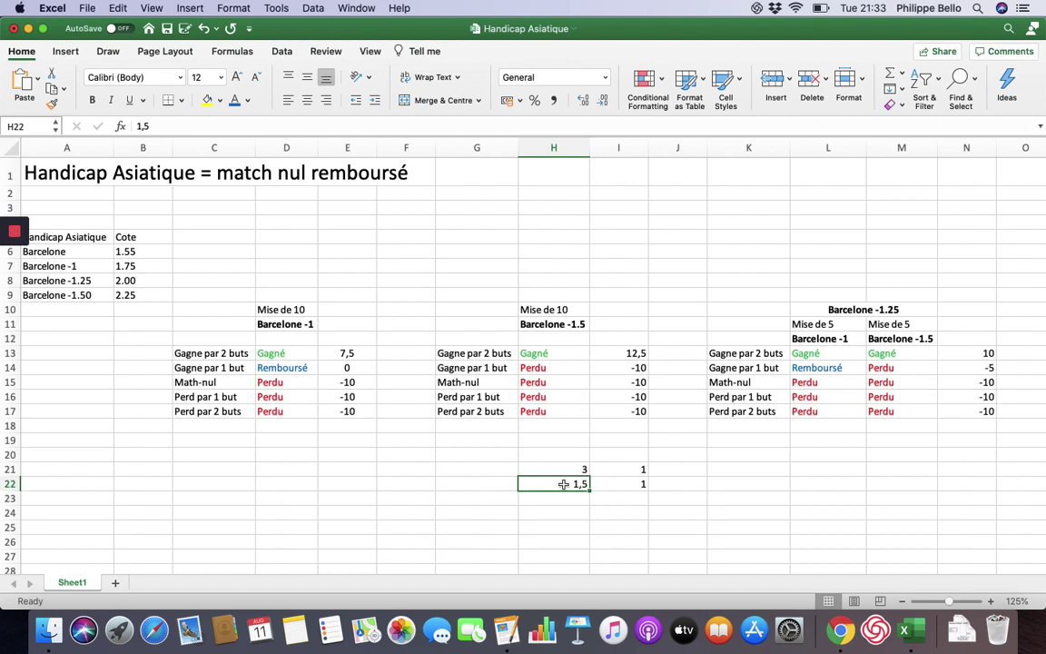
{"action": "left_click", "coordinate": [607, 484]}
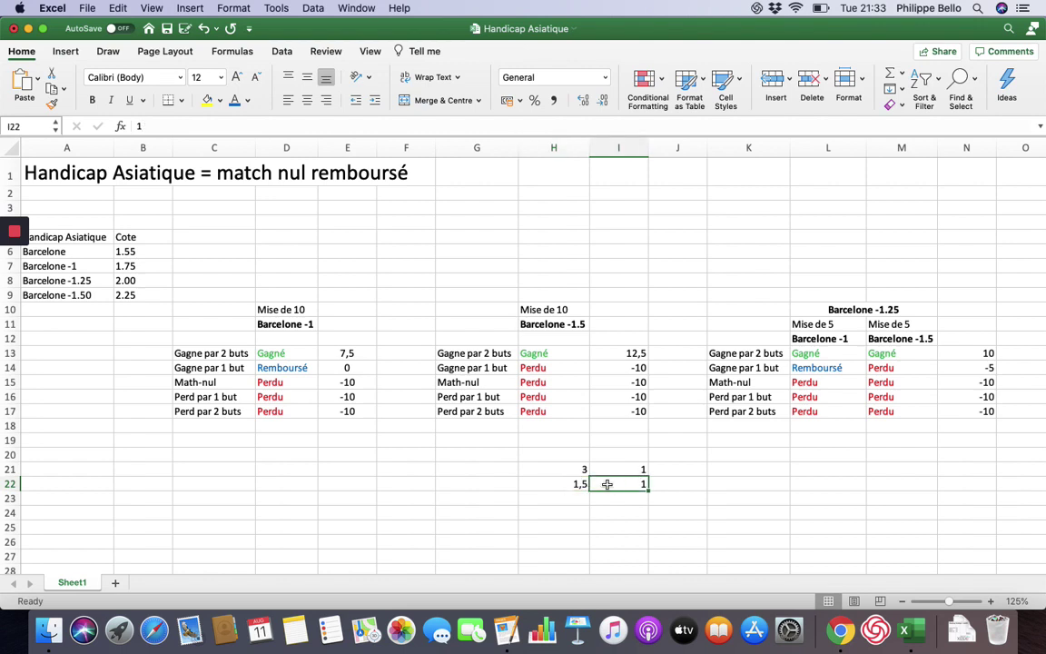
{"action": "left_click", "coordinate": [576, 481]}
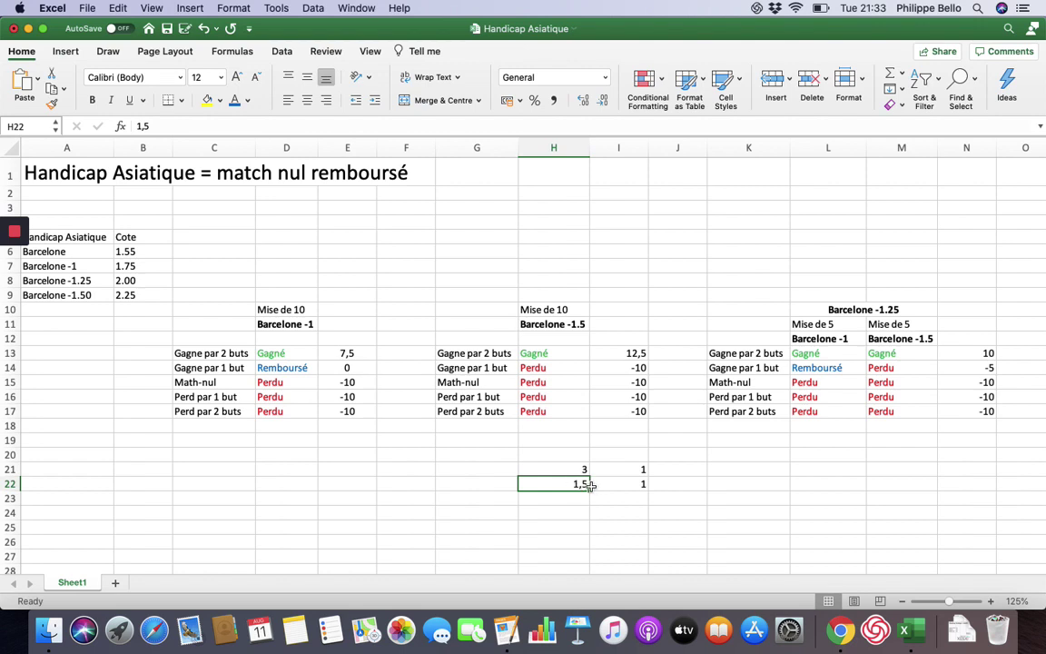
{"action": "left_click", "coordinate": [621, 482]}
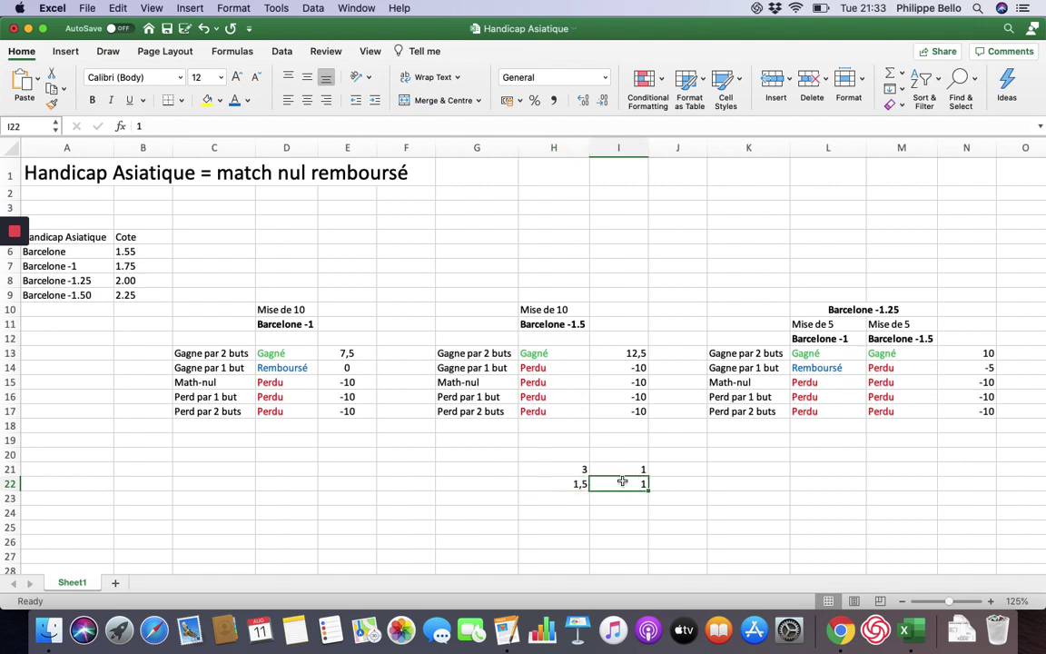
{"action": "left_click", "coordinate": [578, 484]}
{"action": "left_click", "coordinate": [555, 352]}
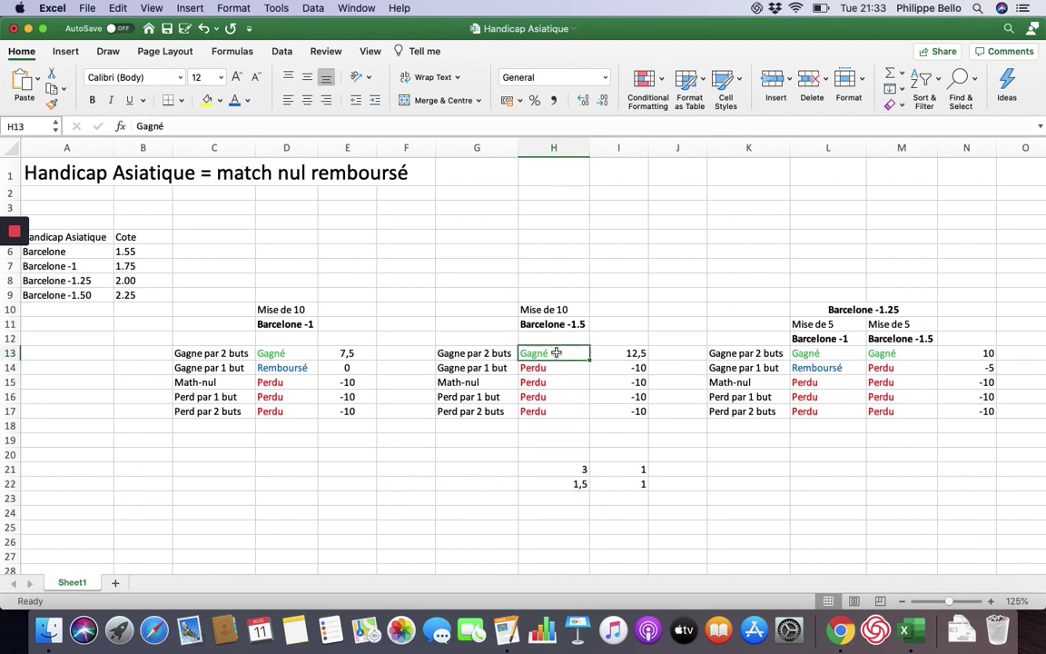
{"action": "left_click", "coordinate": [611, 352]}
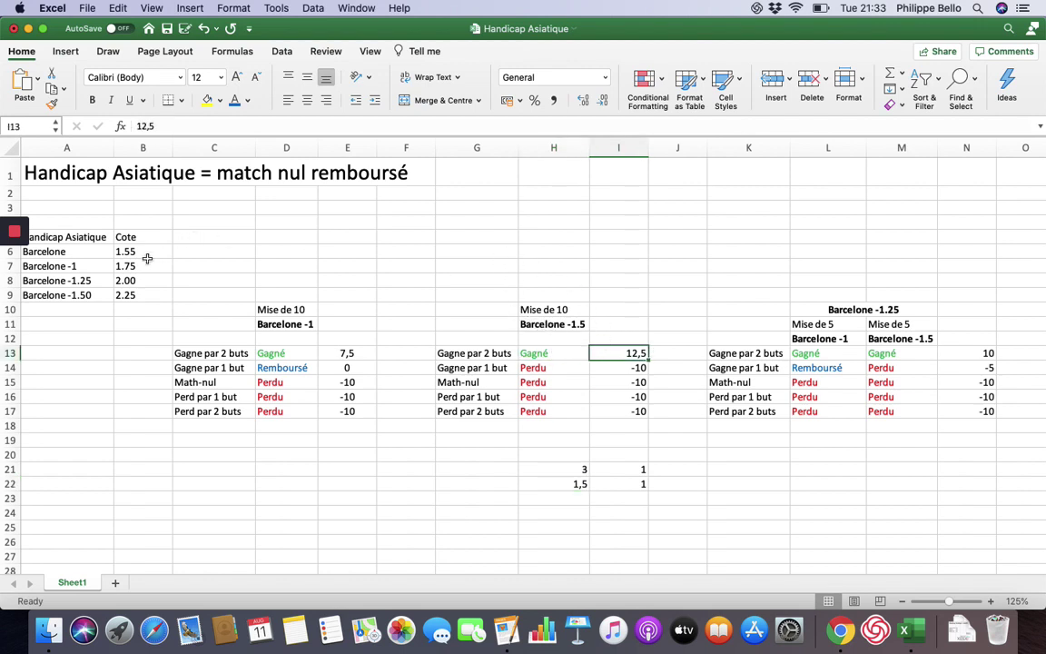
{"action": "left_click", "coordinate": [139, 295]}
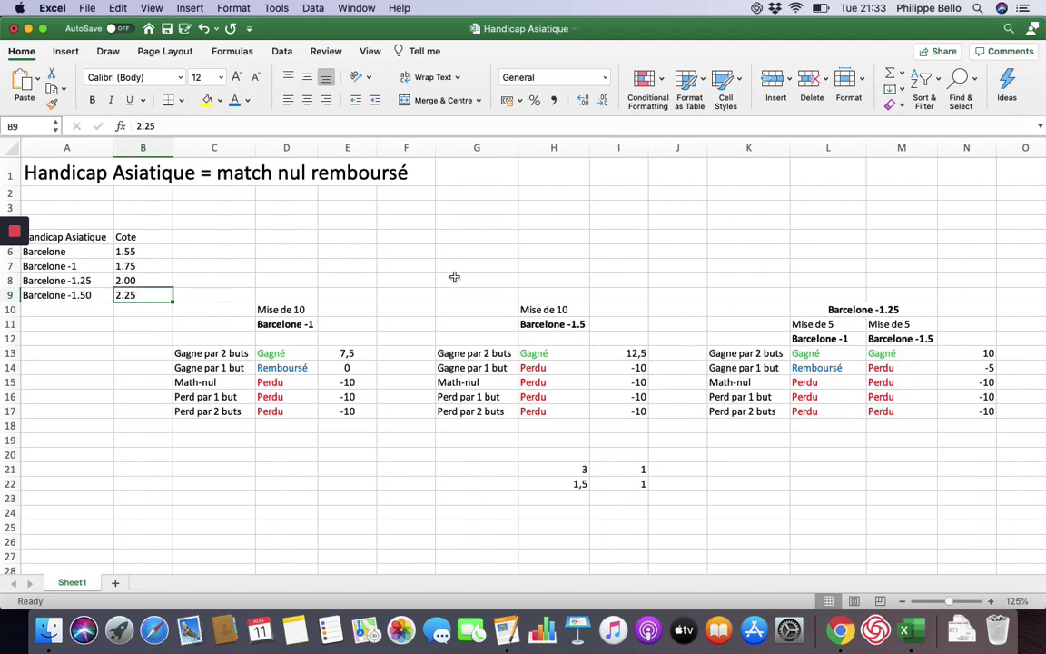
{"action": "left_click", "coordinate": [641, 352]}
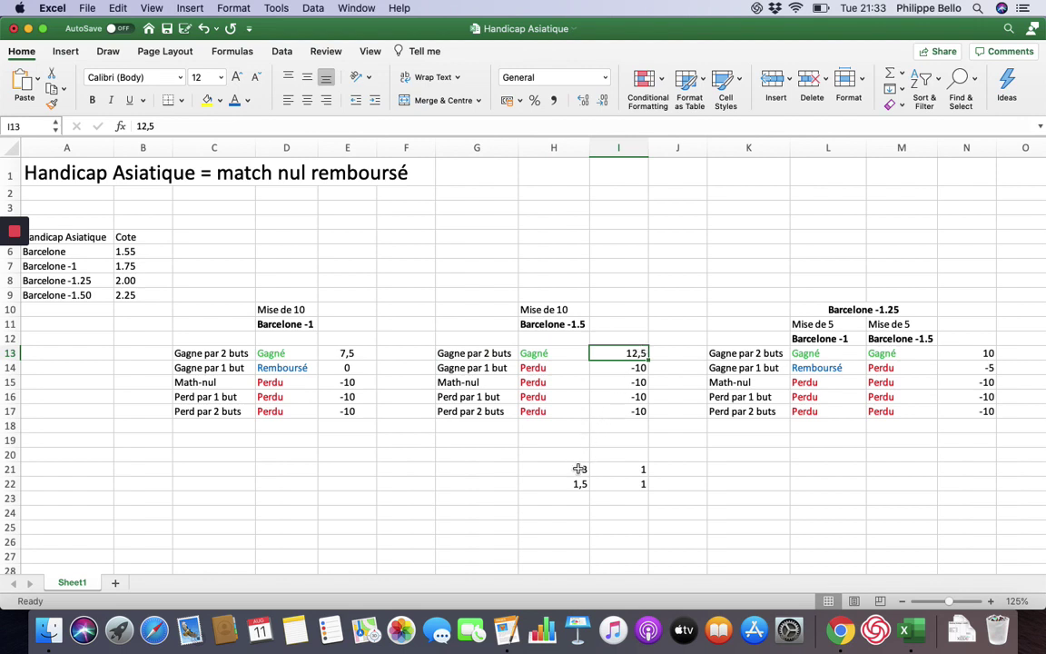
Clear the example scores from H21:I22 and enter the one-goal win score 2 and 1 in H21 and I21
{"action": "left_click_drag", "start_coordinate": [581, 469], "coordinate": [608, 483]}
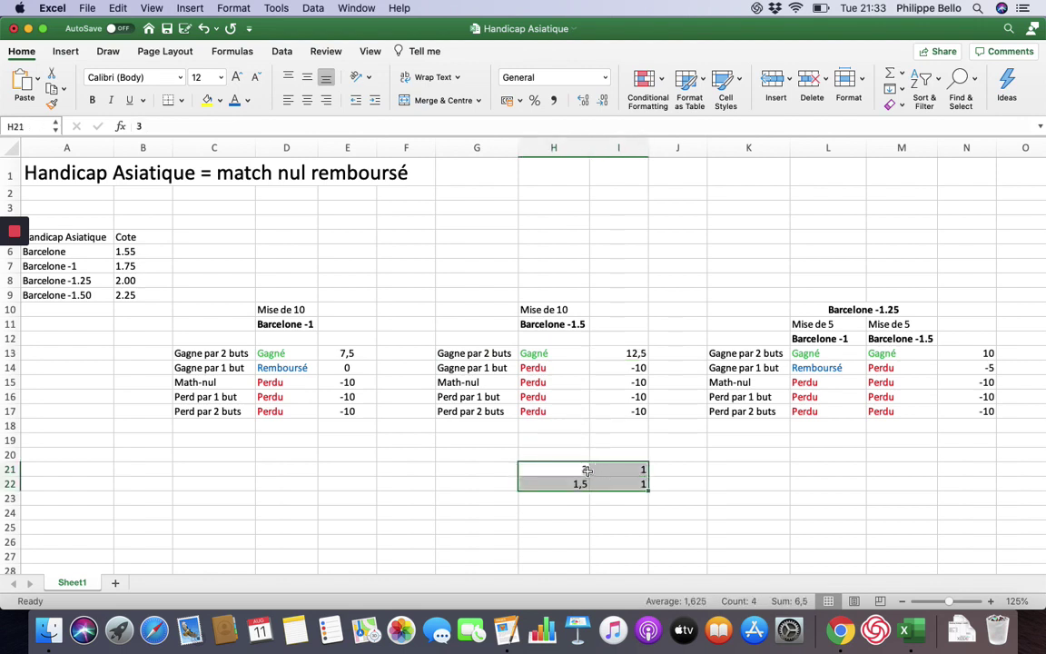
{"action": "key", "text": "Delete"}
{"action": "key", "text": "Up"}
{"action": "left_click", "coordinate": [587, 473]}
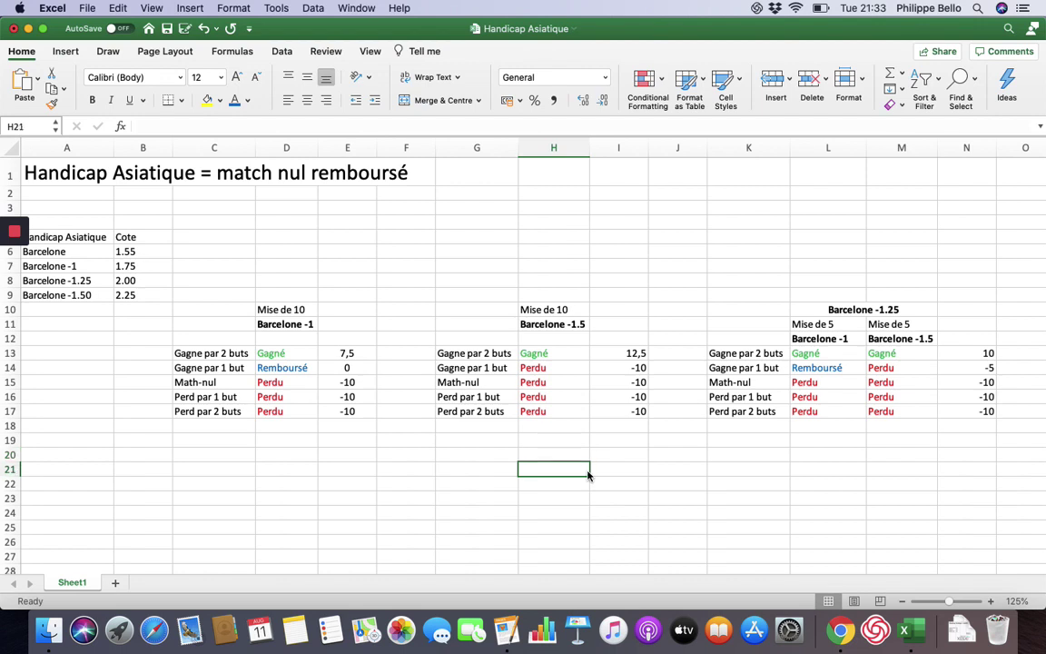
{"action": "type", "text": "2"}
{"action": "key", "text": "Tab"}
{"action": "type", "text": "1"}
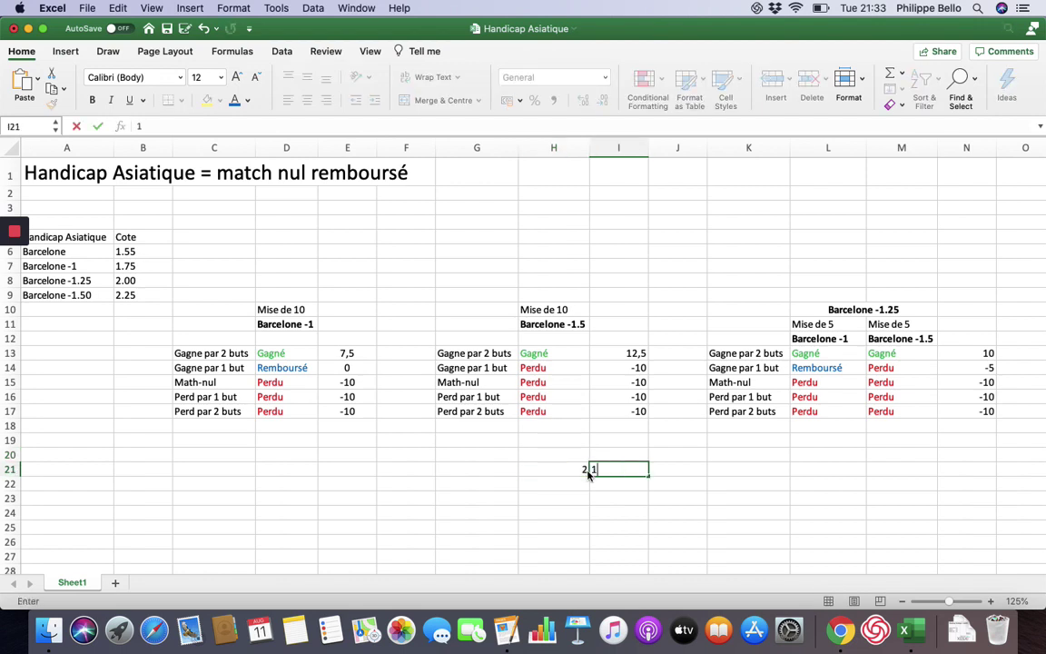
{"action": "key", "text": "Return"}
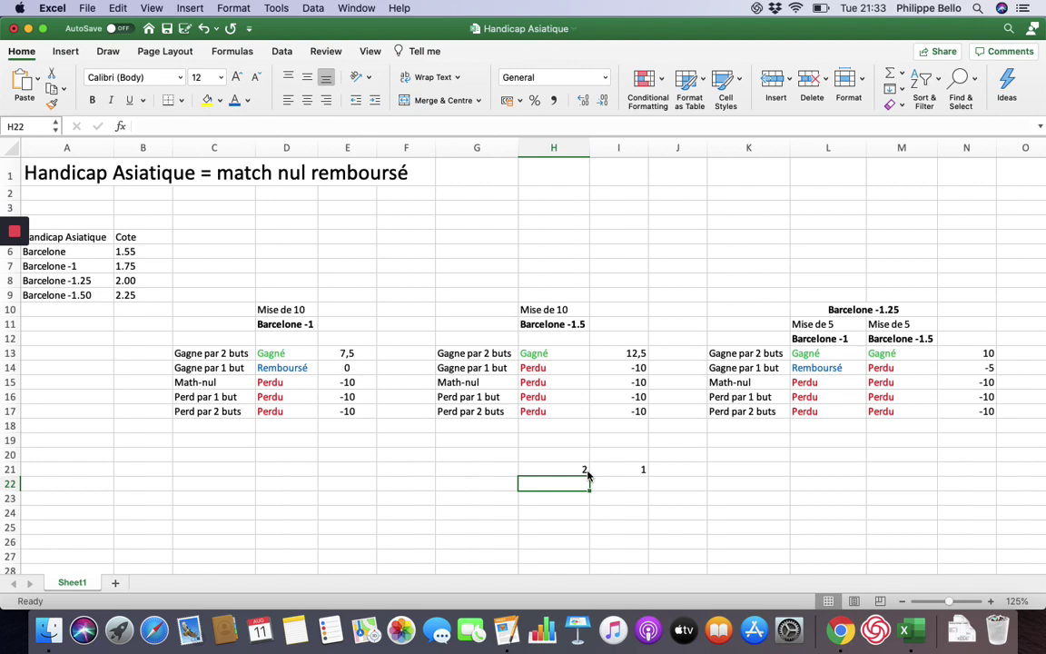
Enter the one-goal win's score with the -1.5 handicap applied, 0,5 and 1, in H22 and I22, and select H22
{"action": "type", "text": "0,"}
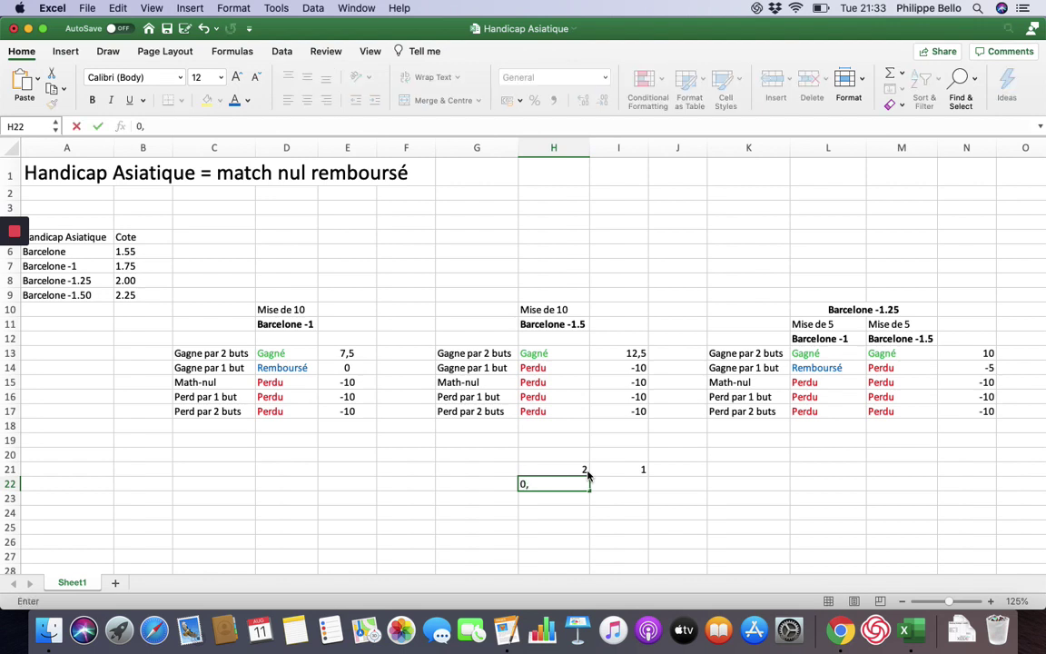
{"action": "type", "text": "5"}
{"action": "key", "text": "Return"}
{"action": "key", "text": "Up"}
{"action": "key", "text": "Right"}
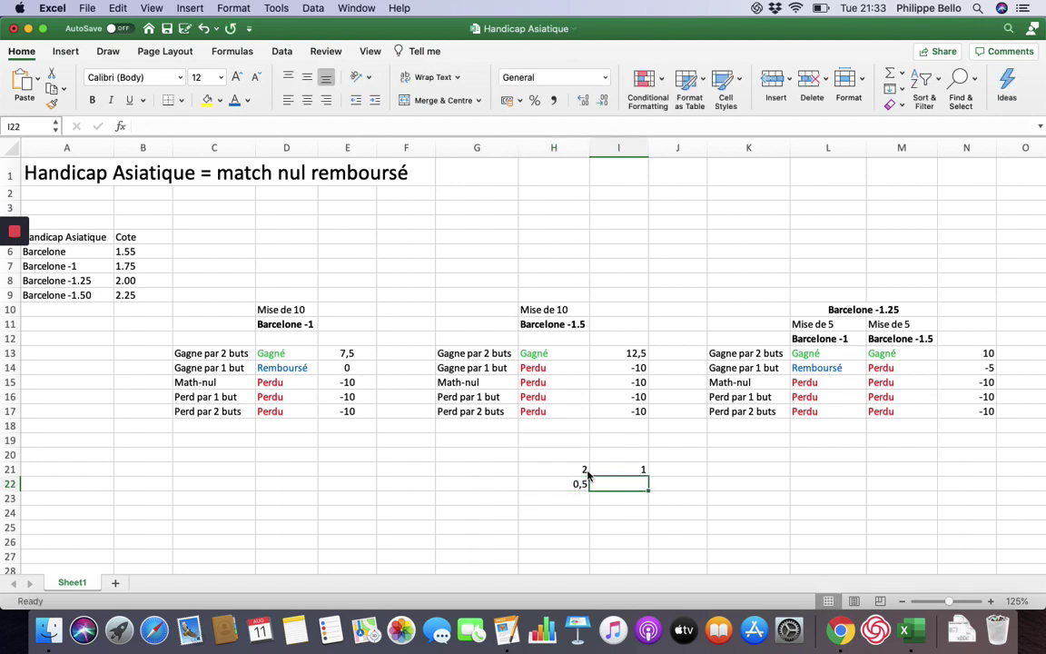
{"action": "type", "text": "1"}
{"action": "key", "text": "Return"}
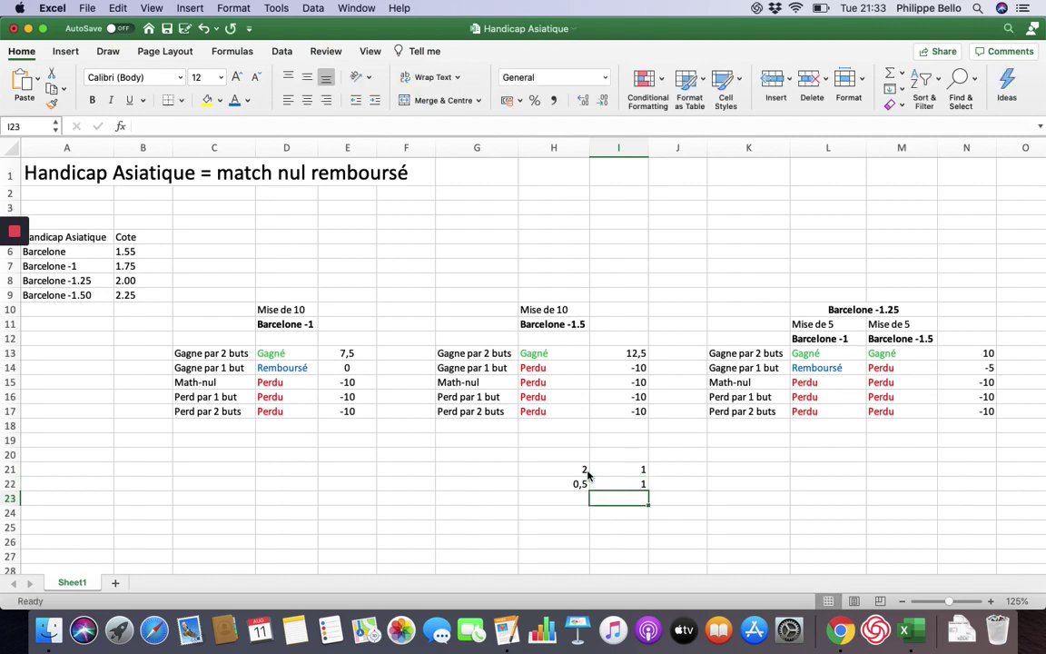
{"action": "key", "text": "Up"}
{"action": "key", "text": "Left"}
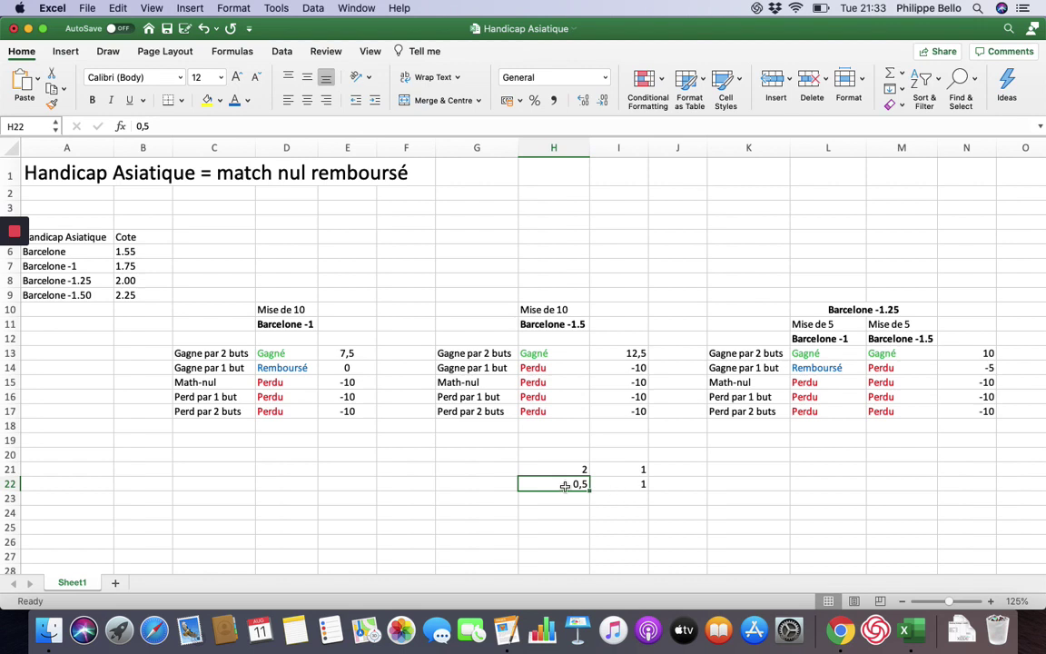
Check the Barcelone -1.5 payout for a one-goal win in I14 and clear the example scores from H21:I22
{"action": "left_click", "coordinate": [630, 367]}
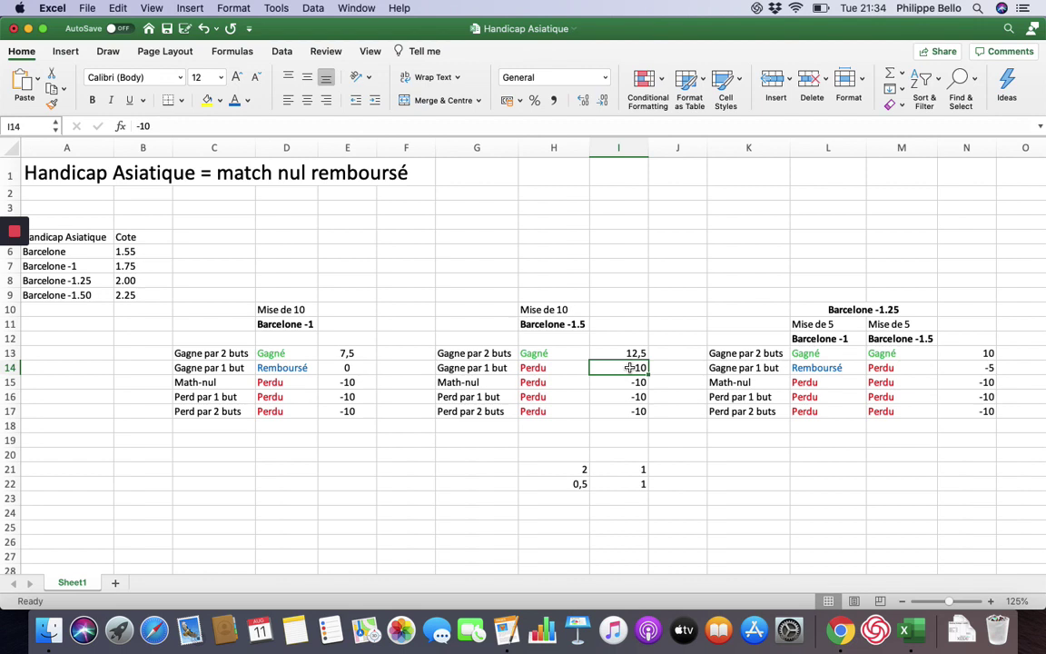
{"action": "left_click_drag", "start_coordinate": [581, 470], "coordinate": [610, 485]}
{"action": "key", "text": "Delete"}
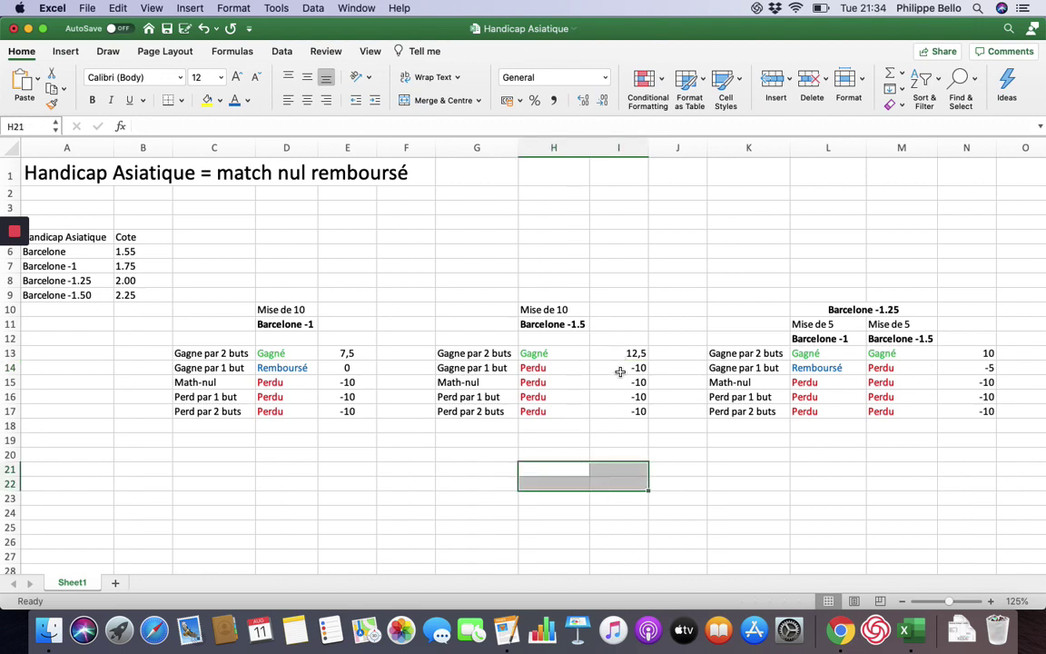
Examine the draw payout in I15 and the Barcelone -1.5 draw and loss cases in G15 to G17
{"action": "left_click", "coordinate": [623, 382]}
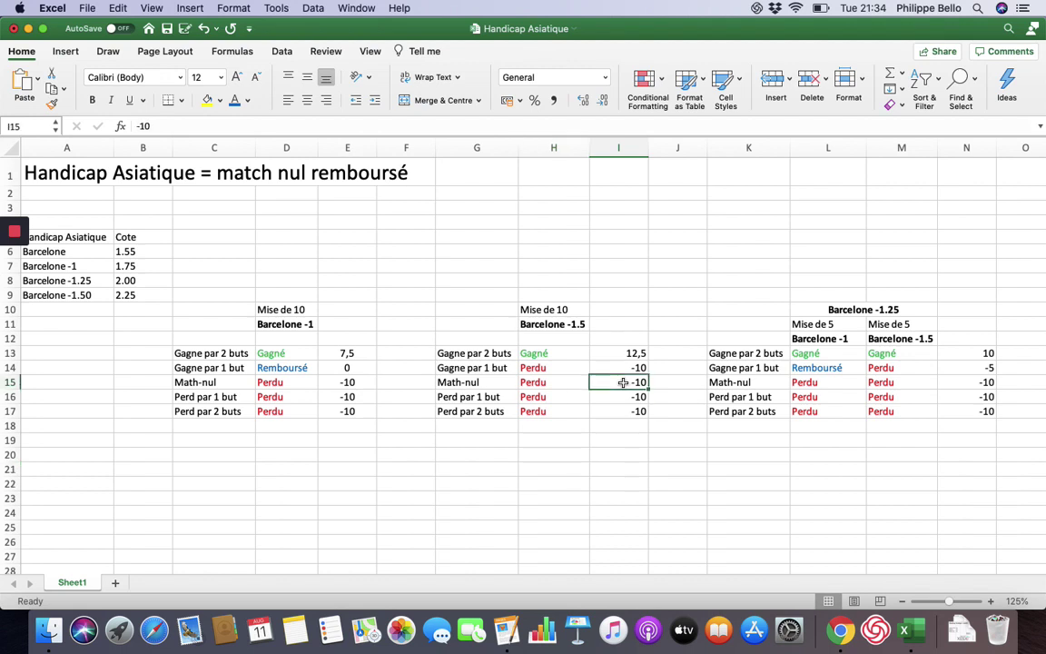
{"action": "left_click", "coordinate": [472, 382]}
{"action": "left_click", "coordinate": [468, 397]}
{"action": "left_click", "coordinate": [477, 408]}
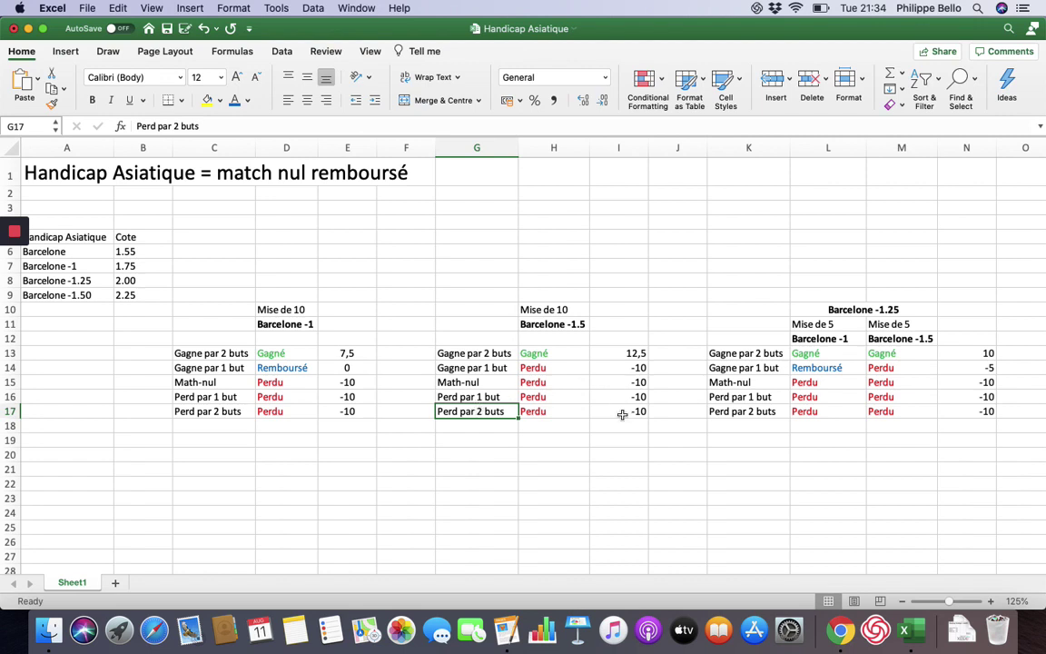
Compare the win, refund and loss payouts of the Barcelone -1 and Barcelone -1.5 tables in columns E and I, and their headings in D11 and H11
{"action": "left_click", "coordinate": [637, 367]}
{"action": "left_click", "coordinate": [362, 356]}
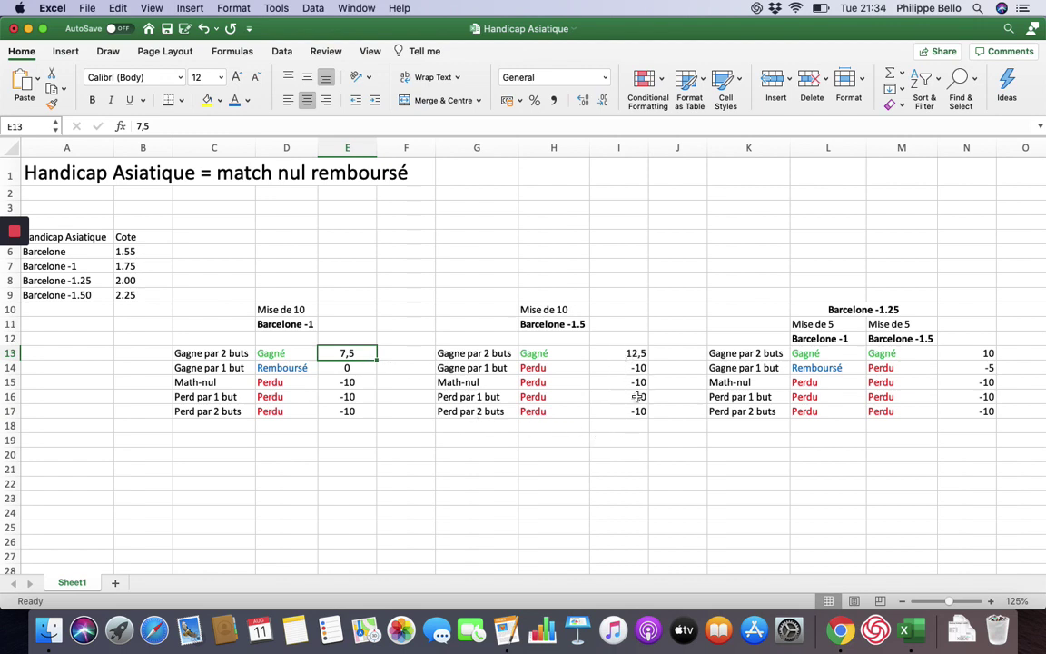
{"action": "left_click", "coordinate": [636, 356]}
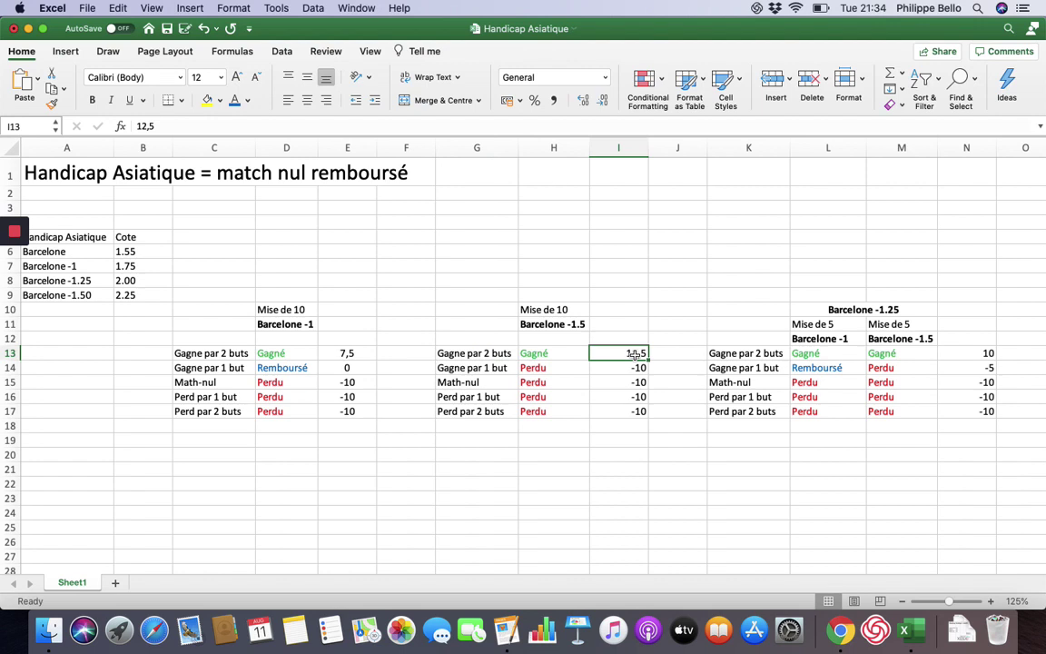
{"action": "left_click_drag", "start_coordinate": [639, 367], "coordinate": [635, 425]}
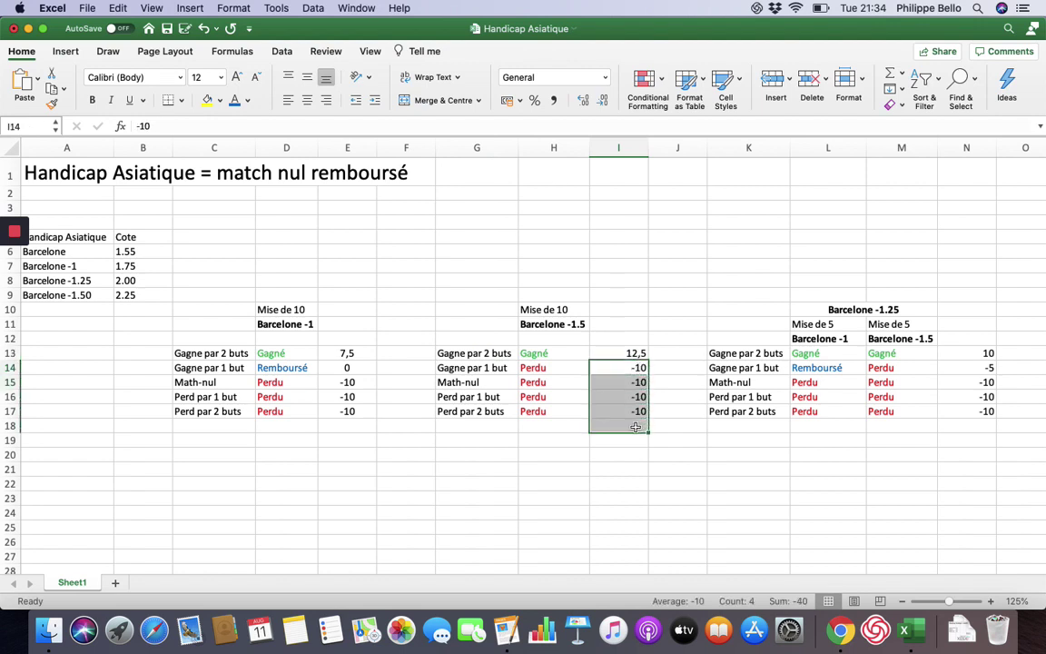
{"action": "left_click", "coordinate": [357, 353]}
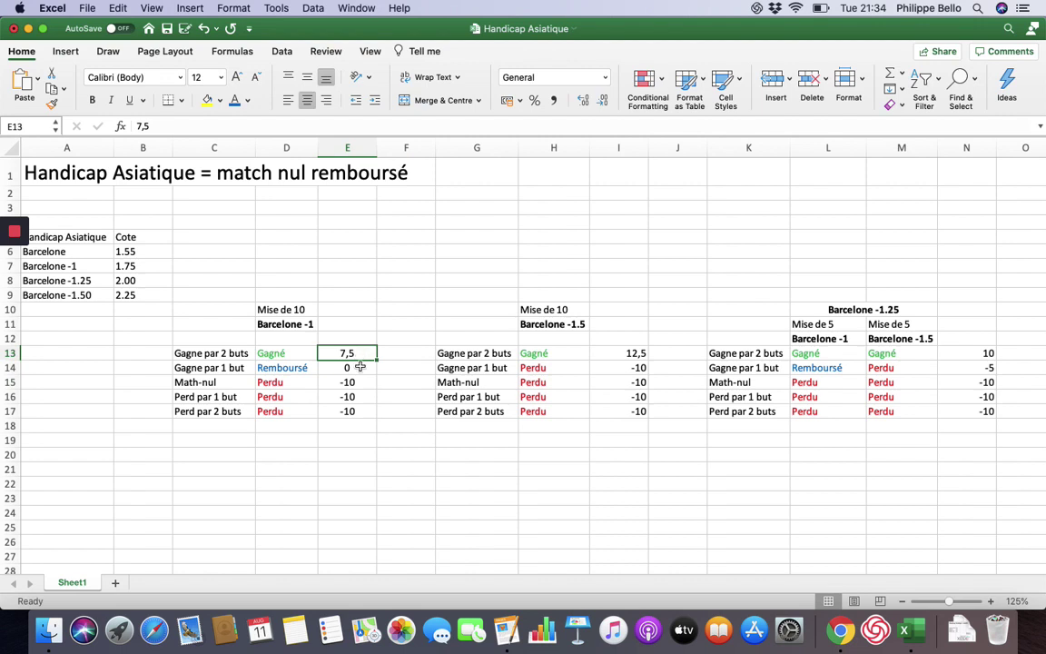
{"action": "left_click", "coordinate": [359, 367]}
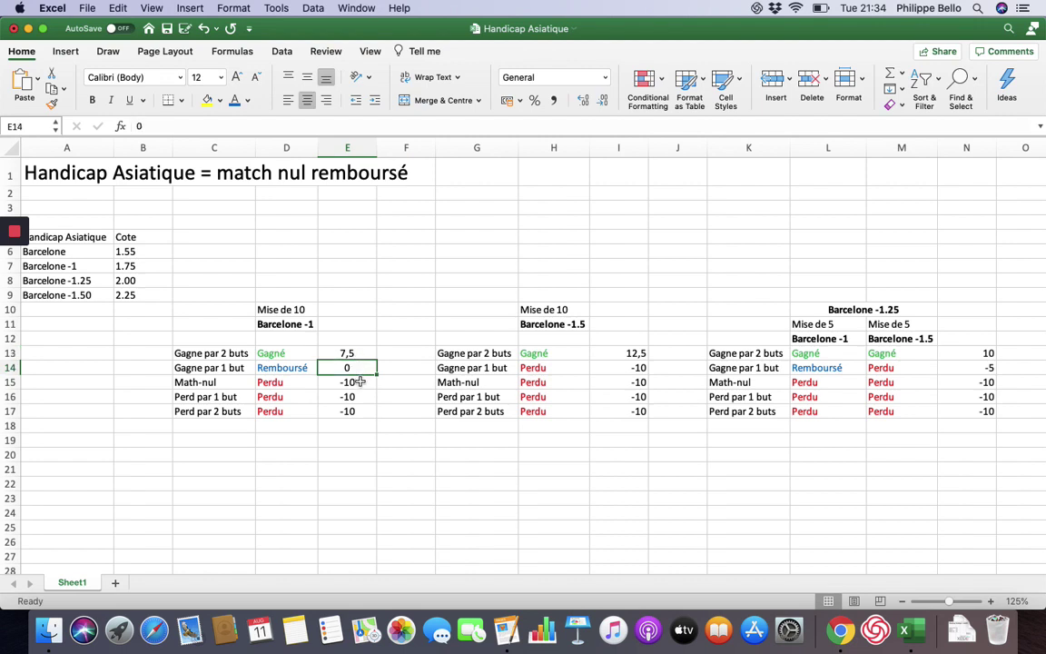
{"action": "left_click_drag", "start_coordinate": [356, 381], "coordinate": [361, 408]}
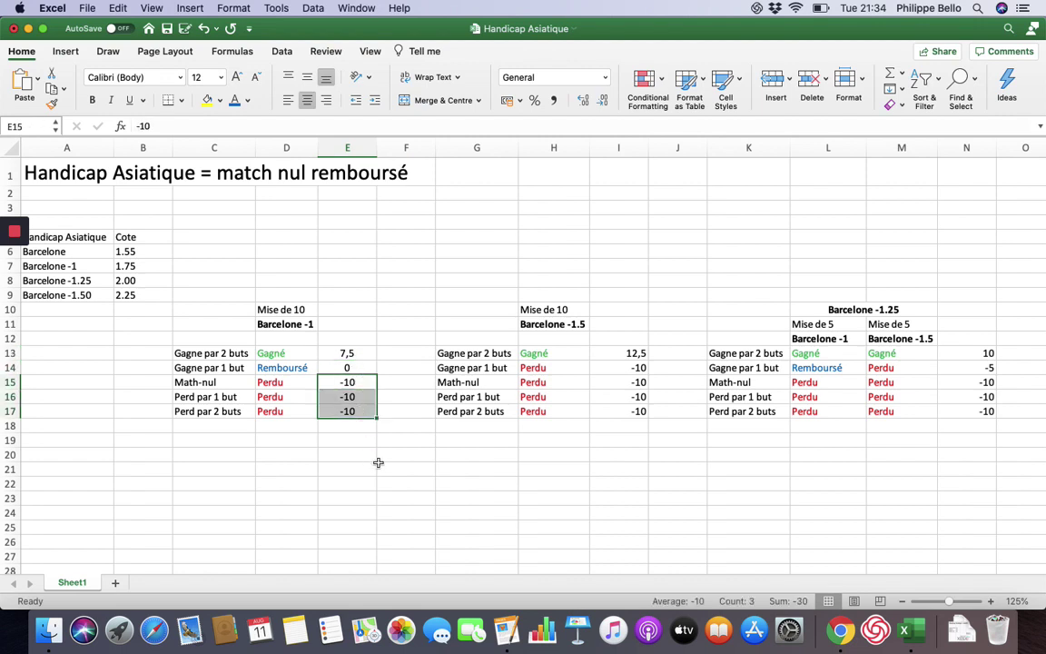
{"action": "left_click", "coordinate": [348, 354]}
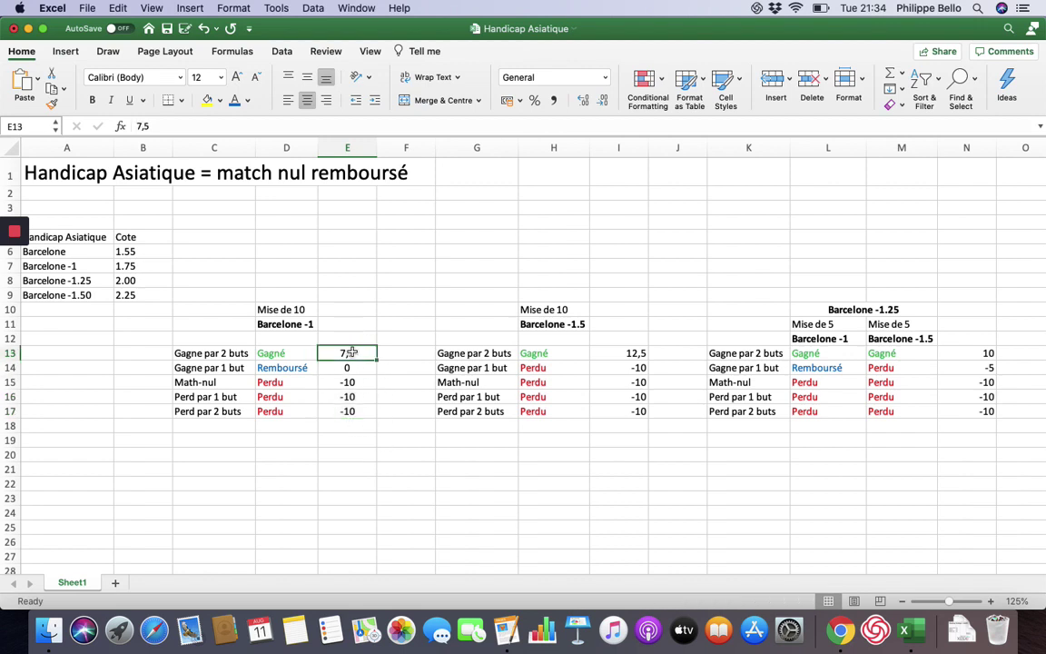
{"action": "left_click", "coordinate": [636, 356]}
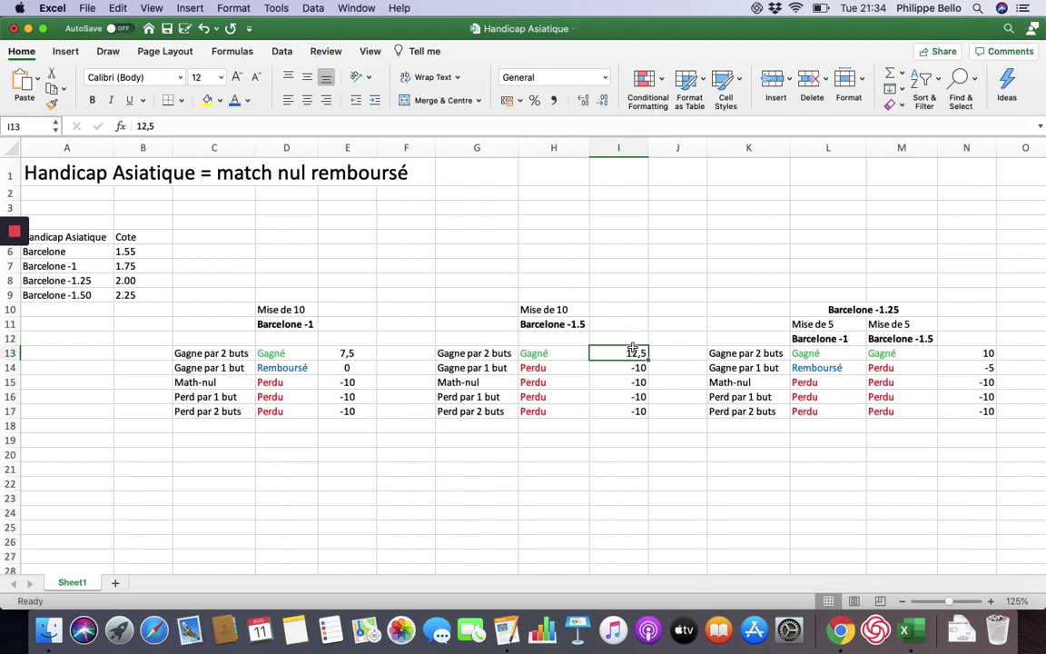
{"action": "left_click", "coordinate": [309, 324]}
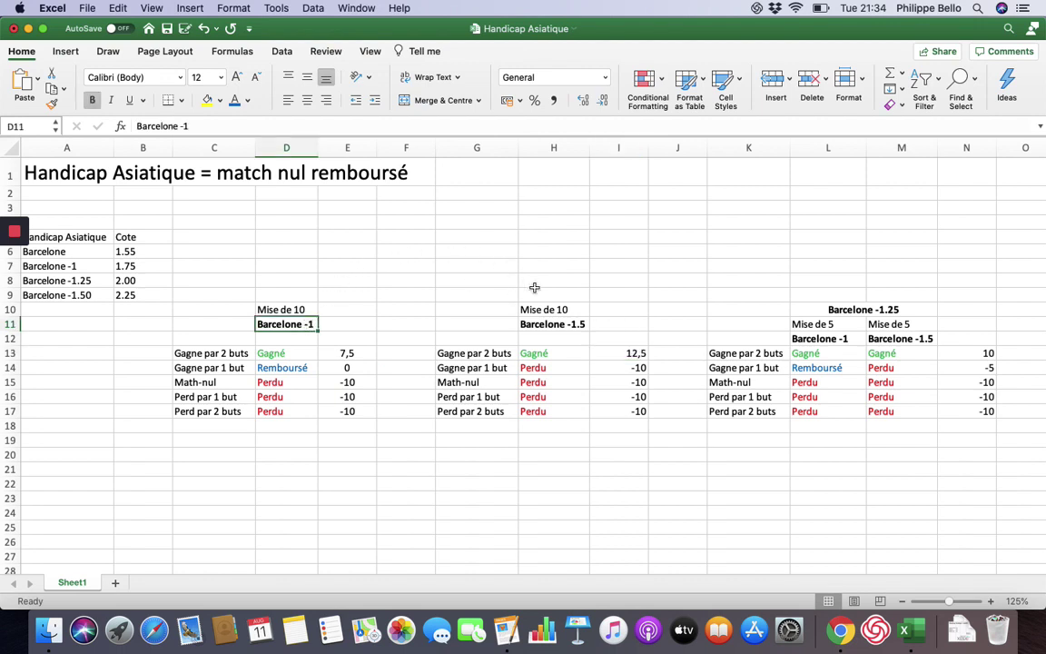
{"action": "left_click", "coordinate": [556, 337]}
{"action": "left_click", "coordinate": [560, 327]}
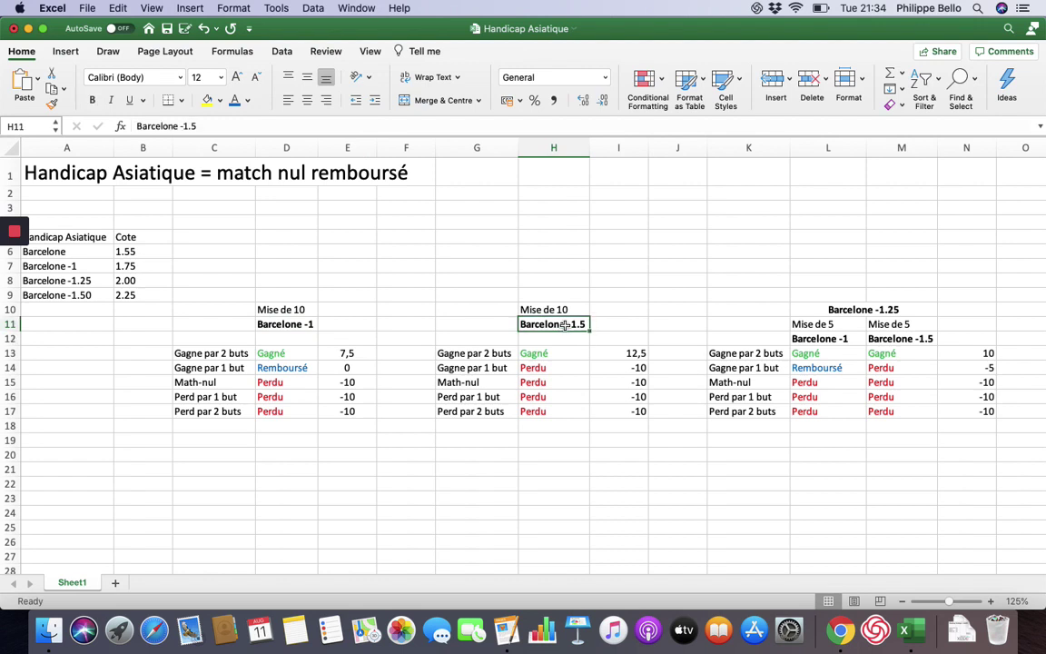
Examine the Barcelone -1.25 heading, its split stakes in L11 and M11, and the Barcelone -1 and Barcelone -1.5 subheadings in row 12
{"action": "left_click", "coordinate": [831, 308]}
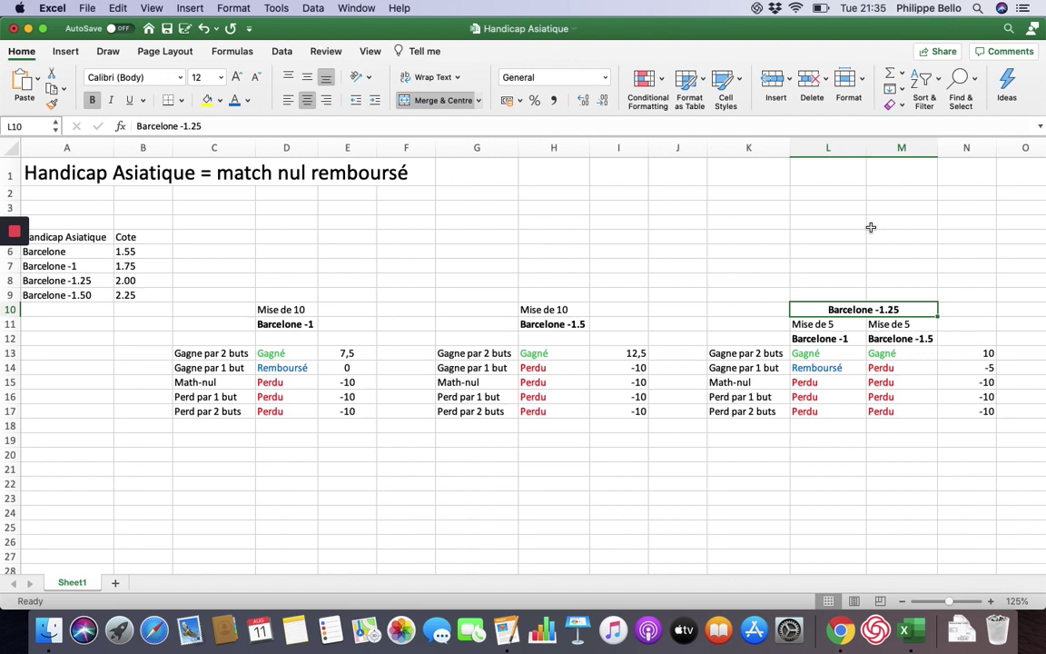
{"action": "left_click", "coordinate": [853, 325]}
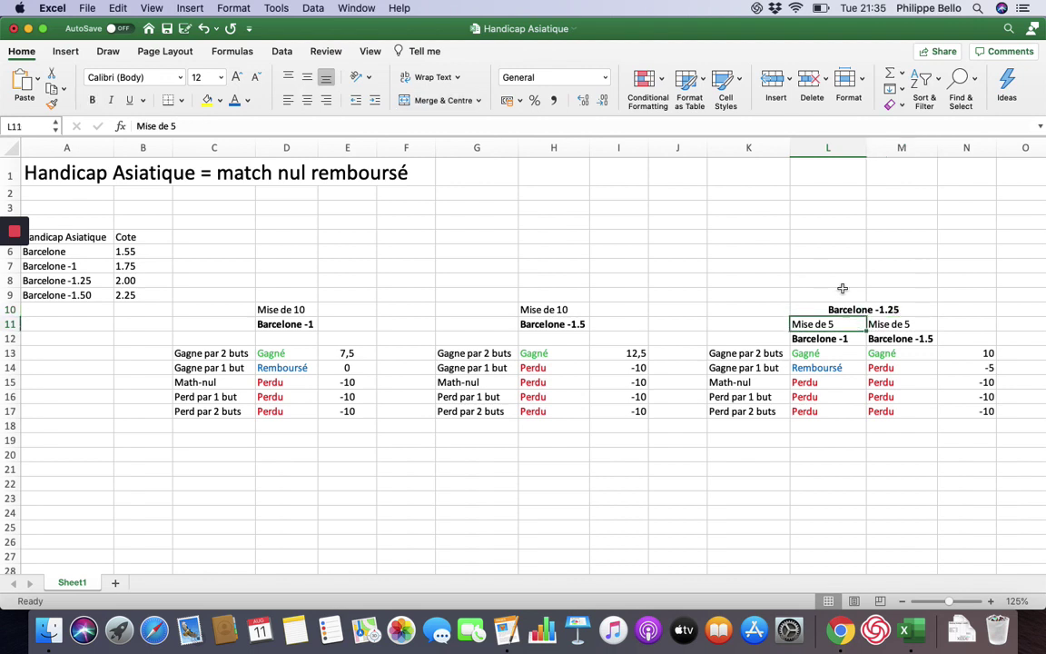
{"action": "left_click", "coordinate": [889, 325]}
{"action": "left_click", "coordinate": [849, 324]}
{"action": "left_click", "coordinate": [885, 325]}
{"action": "left_click", "coordinate": [854, 323]}
{"action": "left_click", "coordinate": [828, 339]}
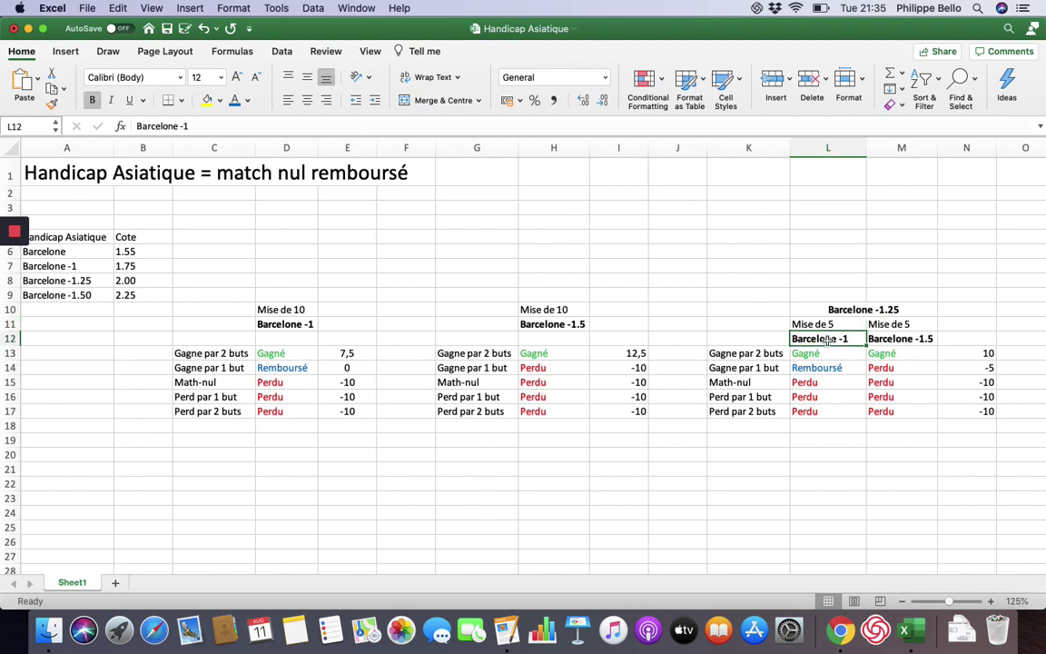
{"action": "left_click", "coordinate": [894, 338]}
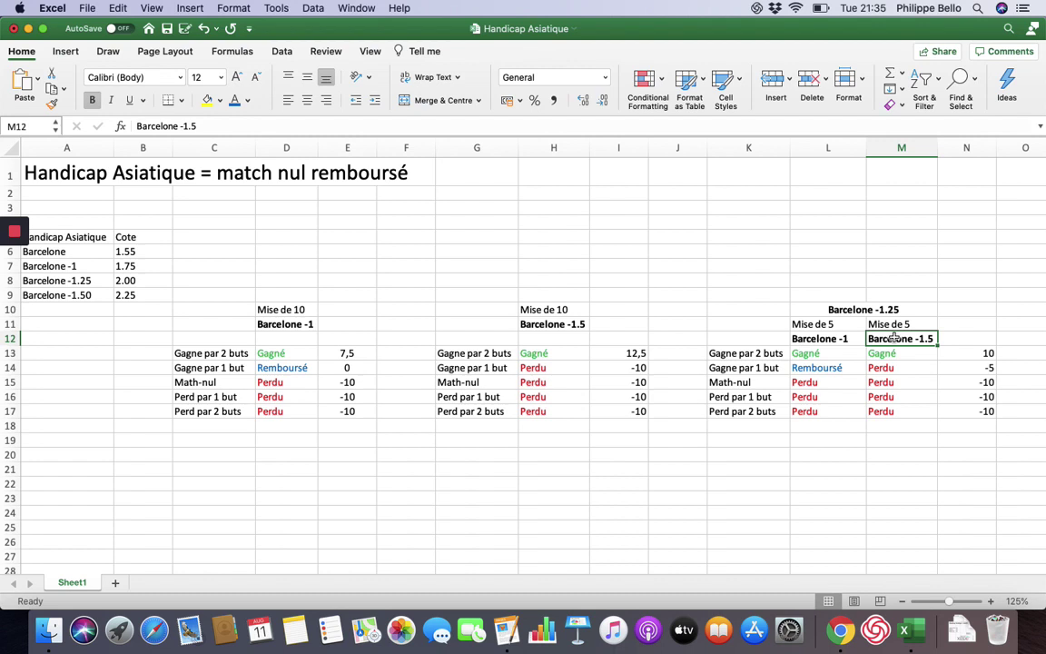
Compare the split outcomes of the Barcelone -1.25 table with the Barcelone -1 outcomes in D13:D17 and the Barcelone -1.5 outcomes in H13:H17
{"action": "left_click", "coordinate": [840, 356]}
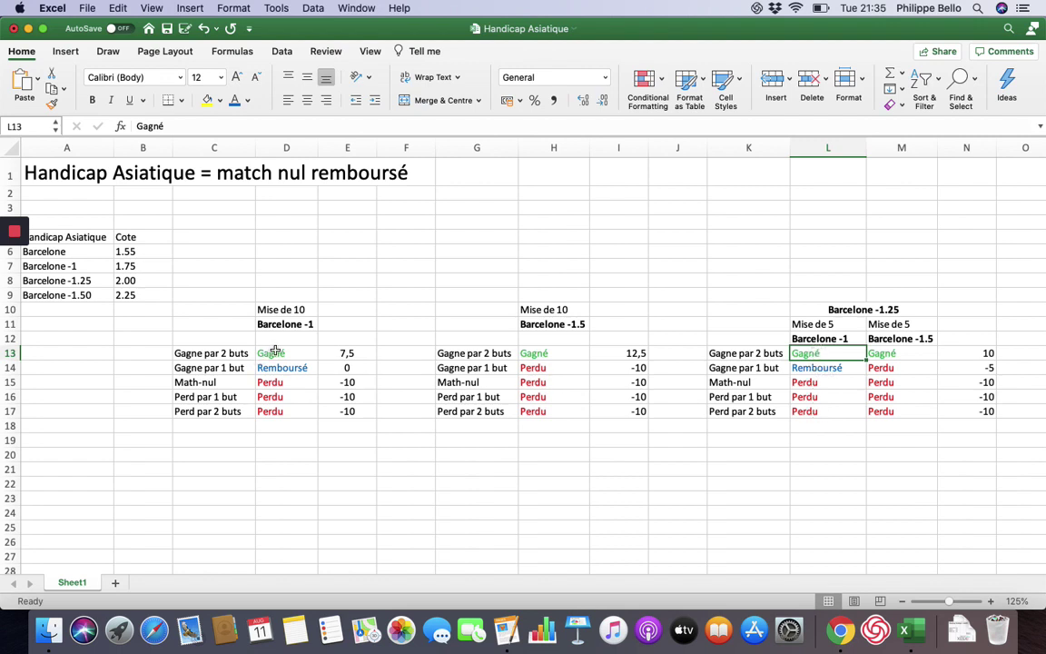
{"action": "left_click_drag", "start_coordinate": [275, 352], "coordinate": [277, 413]}
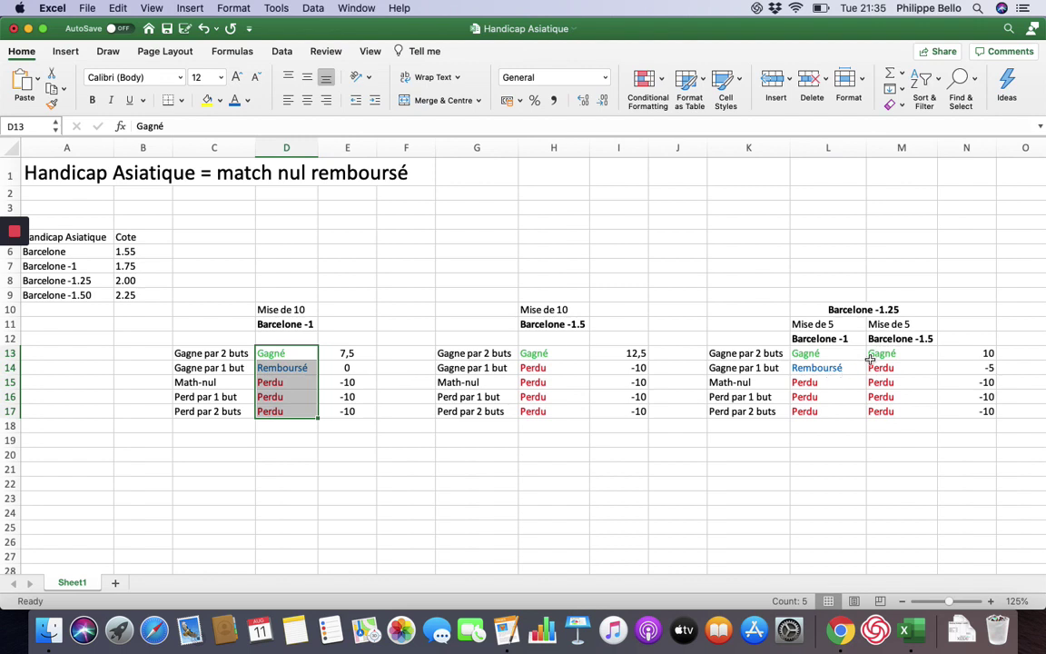
{"action": "left_click_drag", "start_coordinate": [873, 355], "coordinate": [885, 411]}
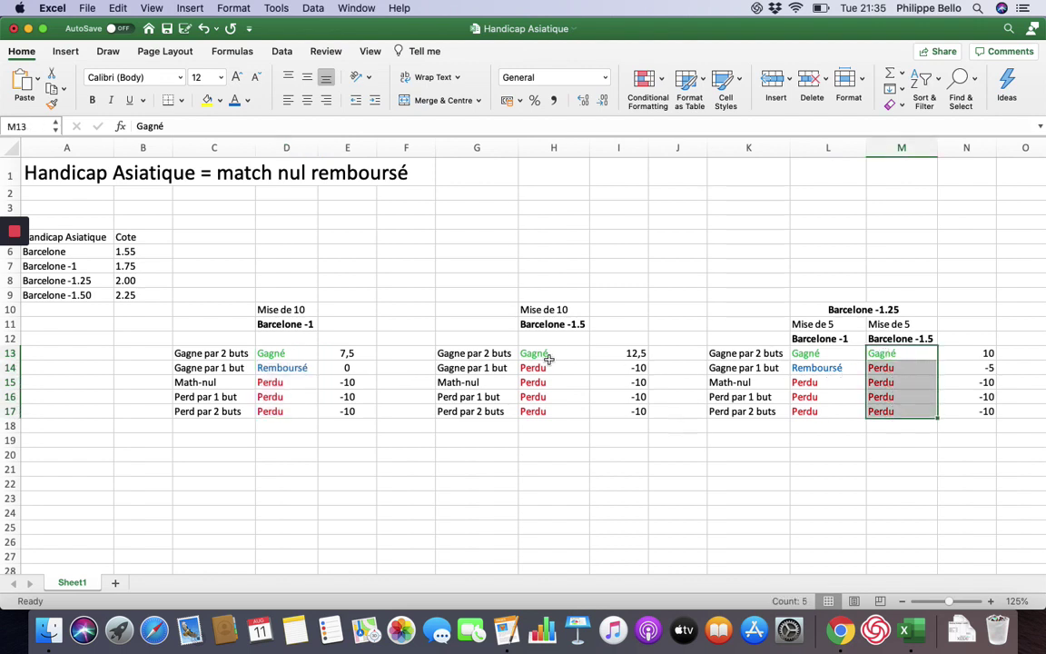
{"action": "left_click_drag", "start_coordinate": [548, 358], "coordinate": [552, 413]}
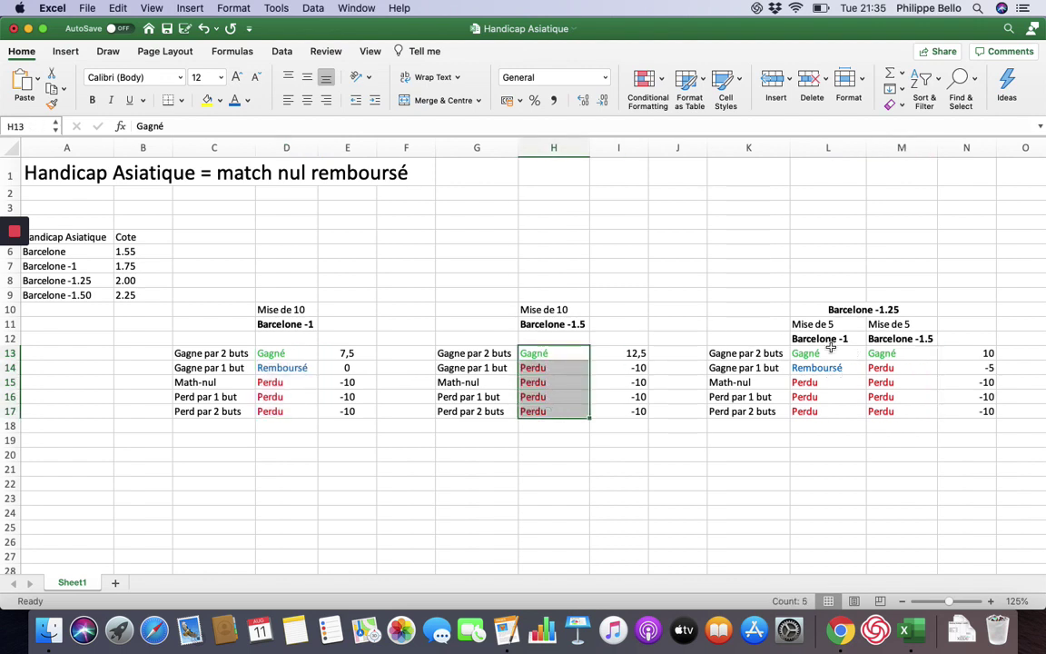
Examine the Barcelone -1.25 two-goal win in L13 and M13, its payout formula in N13, and the Barcelone -1.5 payout in I13
{"action": "left_click", "coordinate": [830, 353]}
{"action": "left_click", "coordinate": [891, 353]}
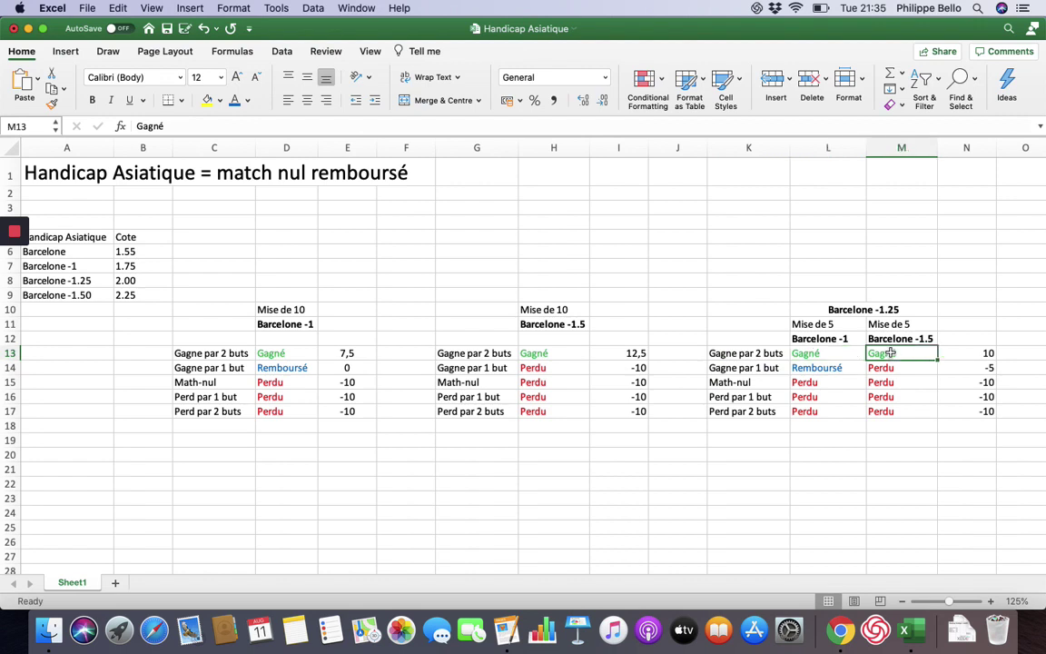
{"action": "left_click", "coordinate": [962, 351]}
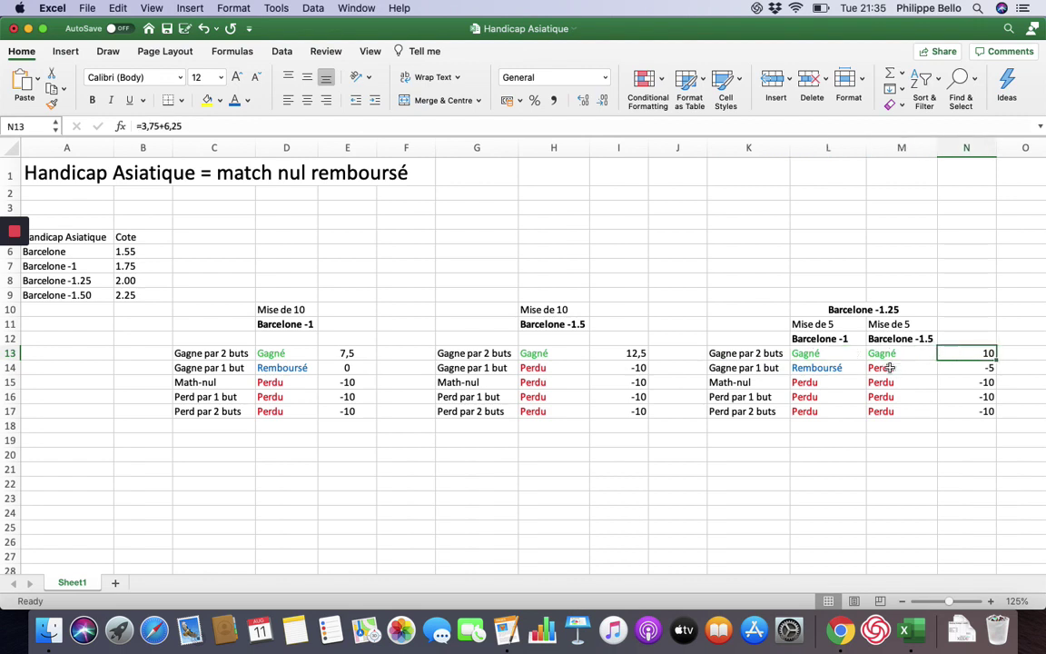
{"action": "left_click", "coordinate": [822, 353]}
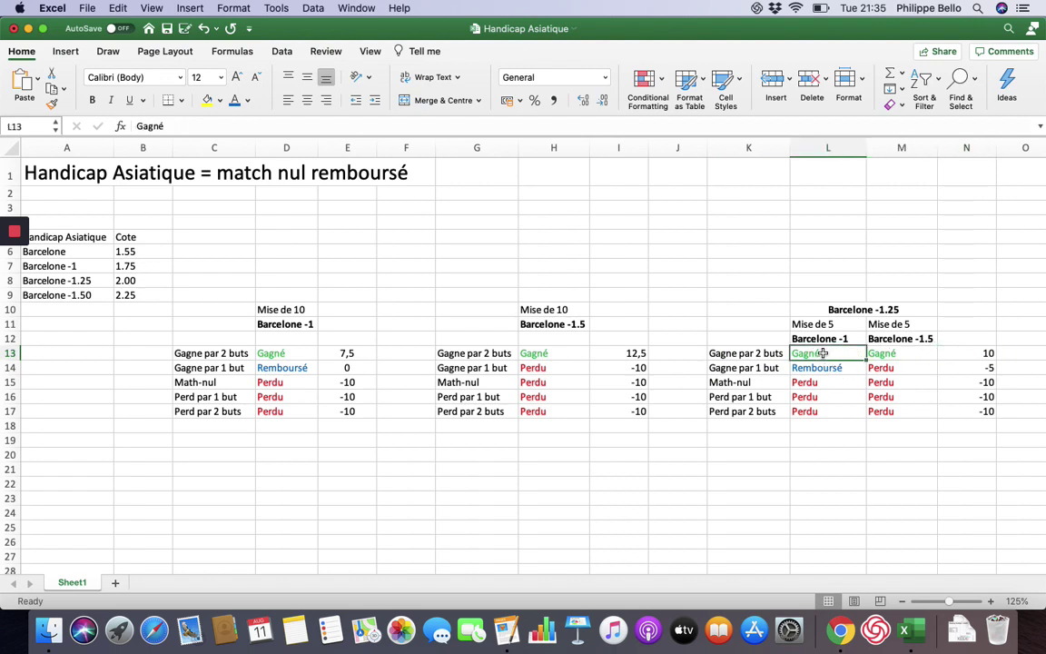
{"action": "key", "text": "Right"}
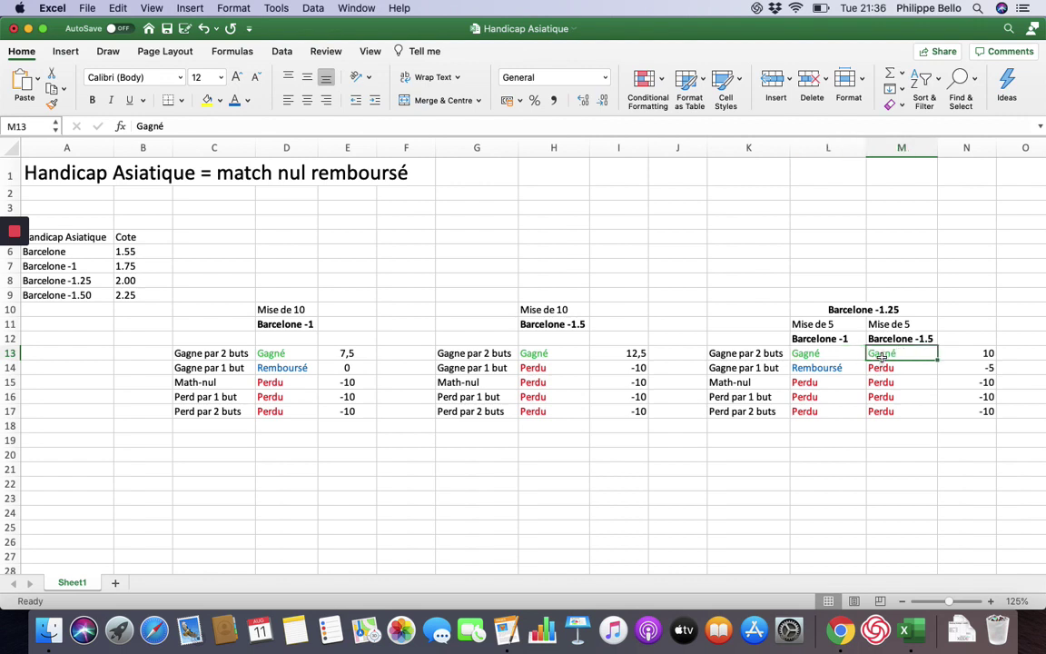
{"action": "left_click", "coordinate": [833, 353]}
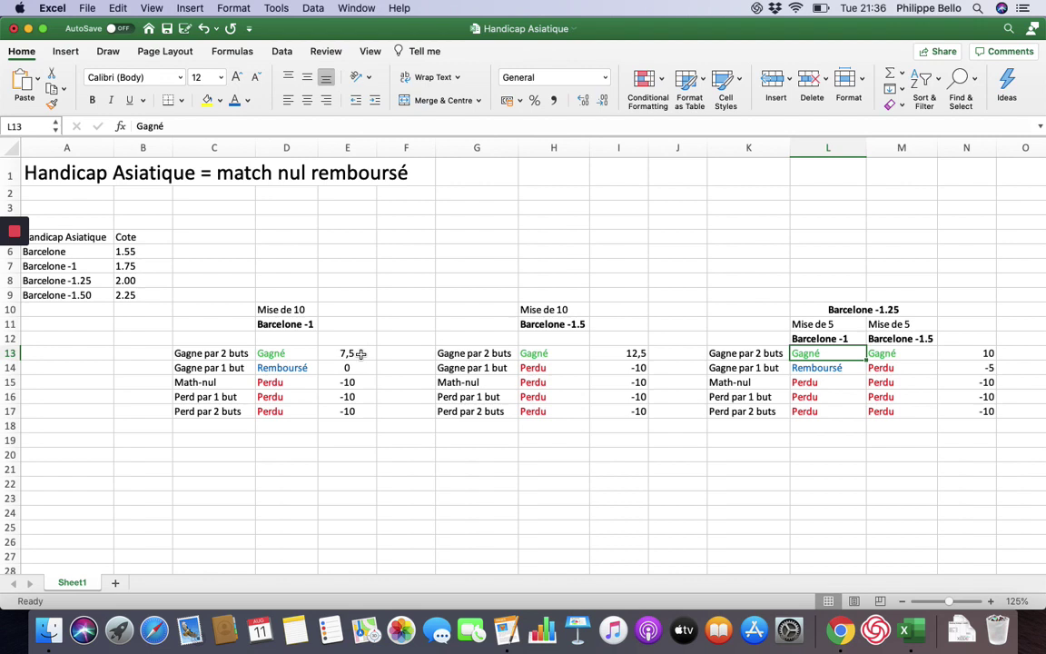
{"action": "left_click", "coordinate": [979, 355]}
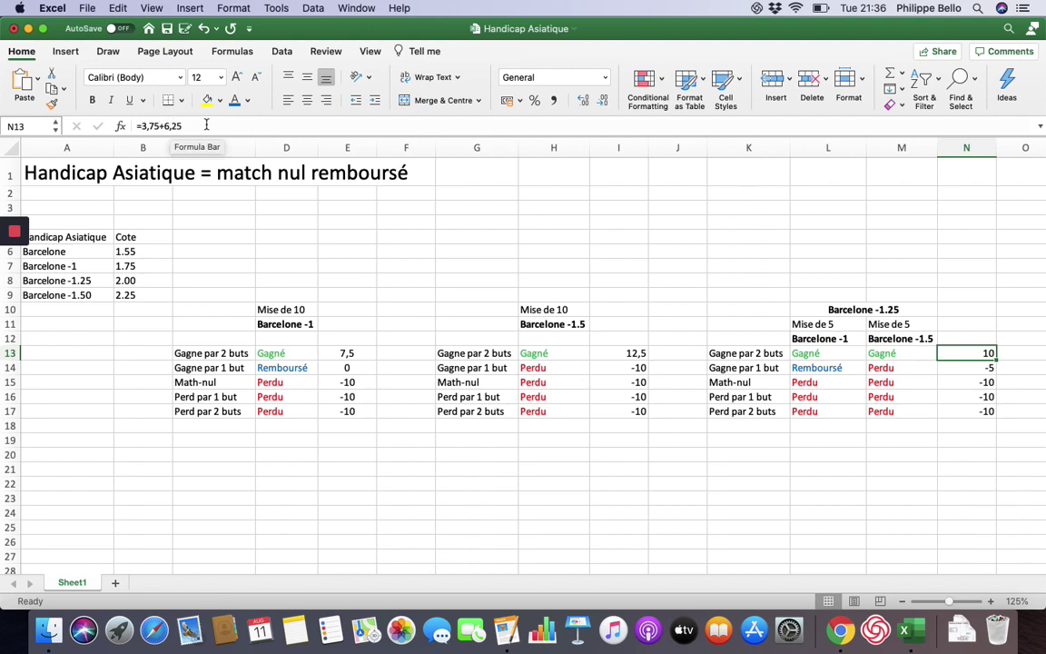
{"action": "left_click", "coordinate": [632, 354]}
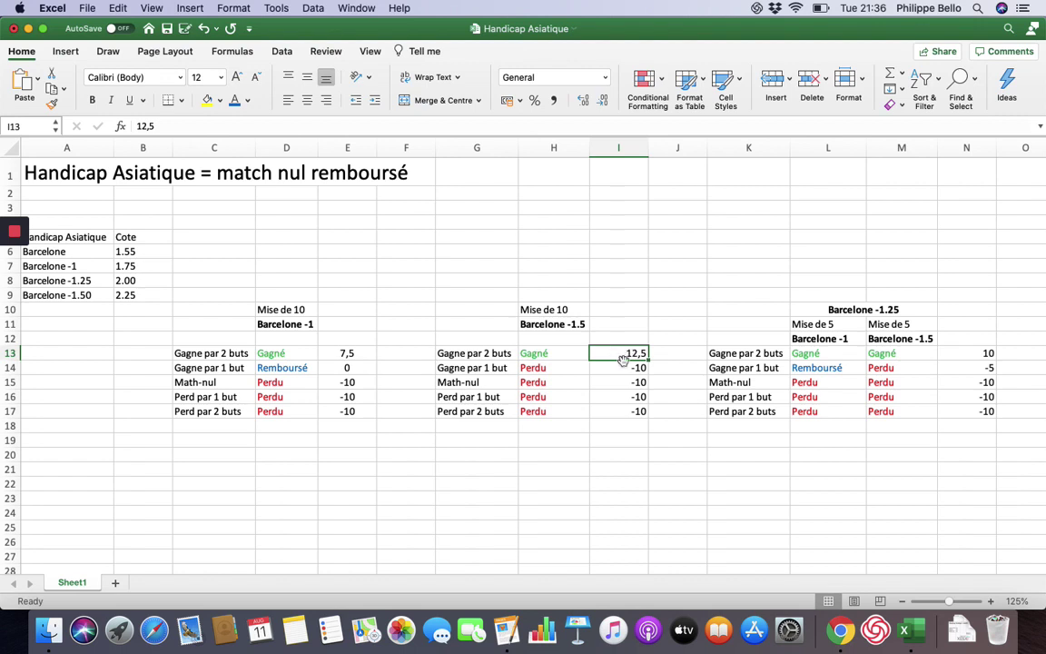
{"action": "left_click", "coordinate": [980, 354]}
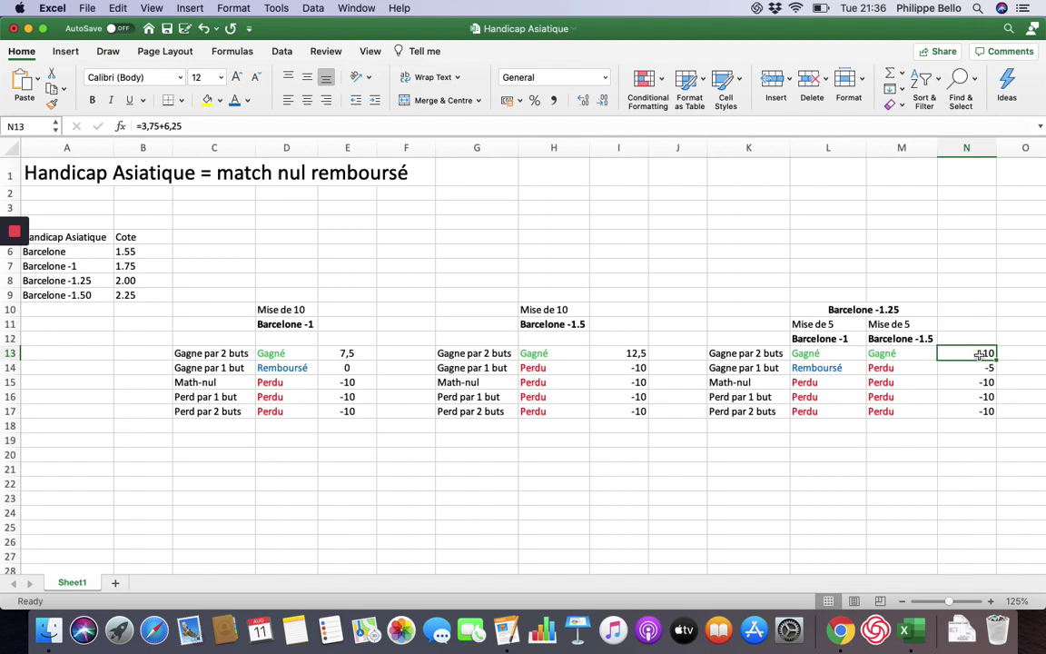
Examine the Barcelone -1.25 one-goal win outcomes for both half stakes in L14 and M14 and the combined payout in N14
{"action": "left_click", "coordinate": [806, 368]}
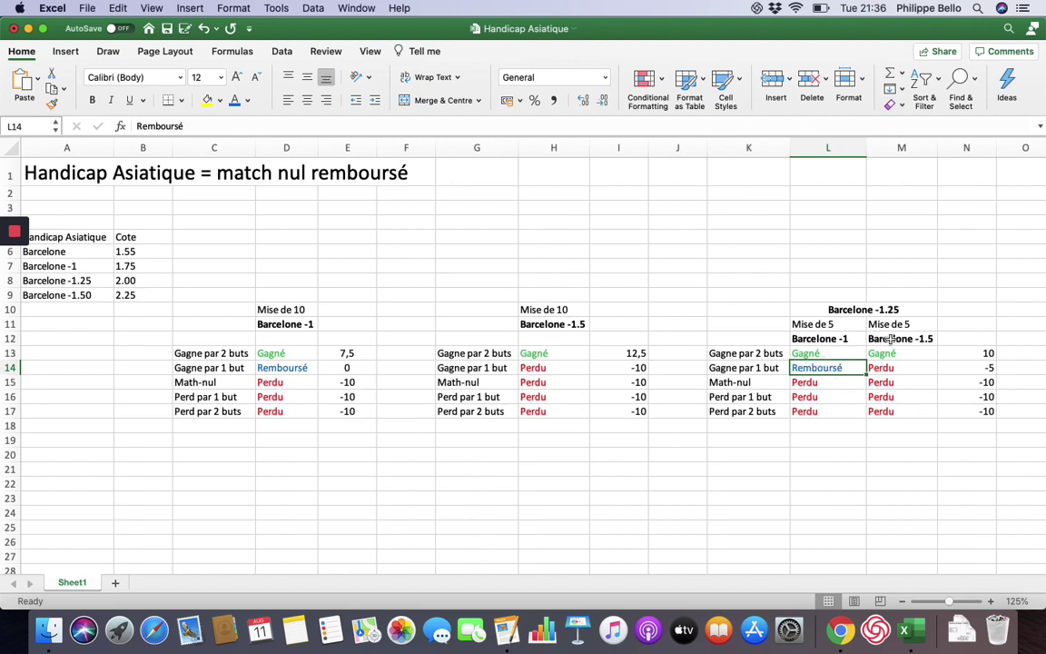
{"action": "key", "text": "Up"}
{"action": "key", "text": "Up"}
{"action": "key", "text": "Right"}
{"action": "left_click", "coordinate": [897, 367]}
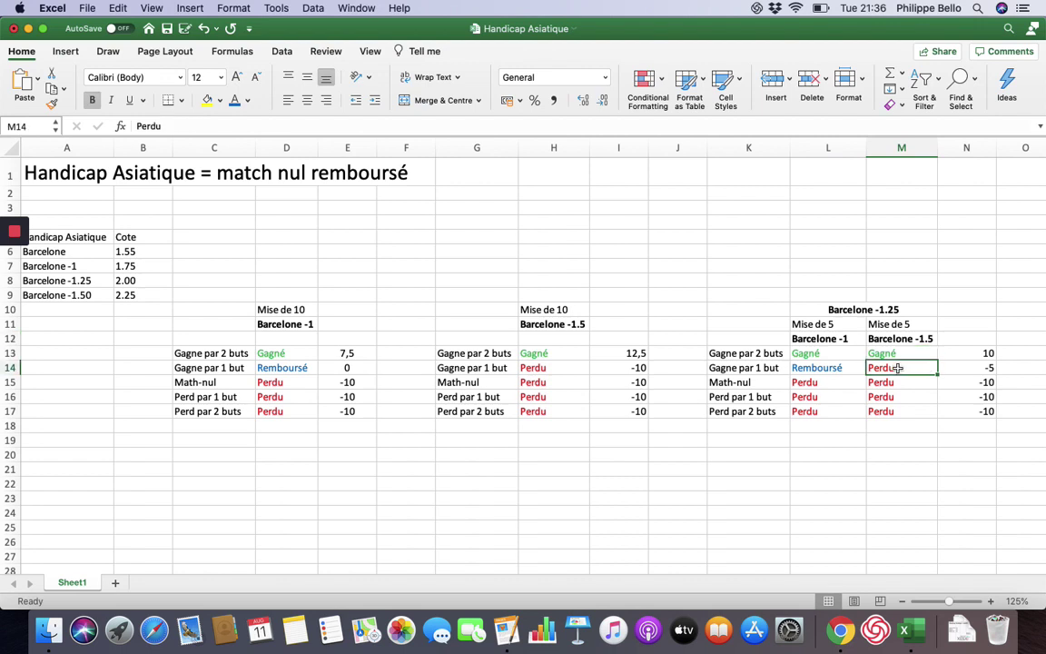
{"action": "left_click", "coordinate": [826, 368]}
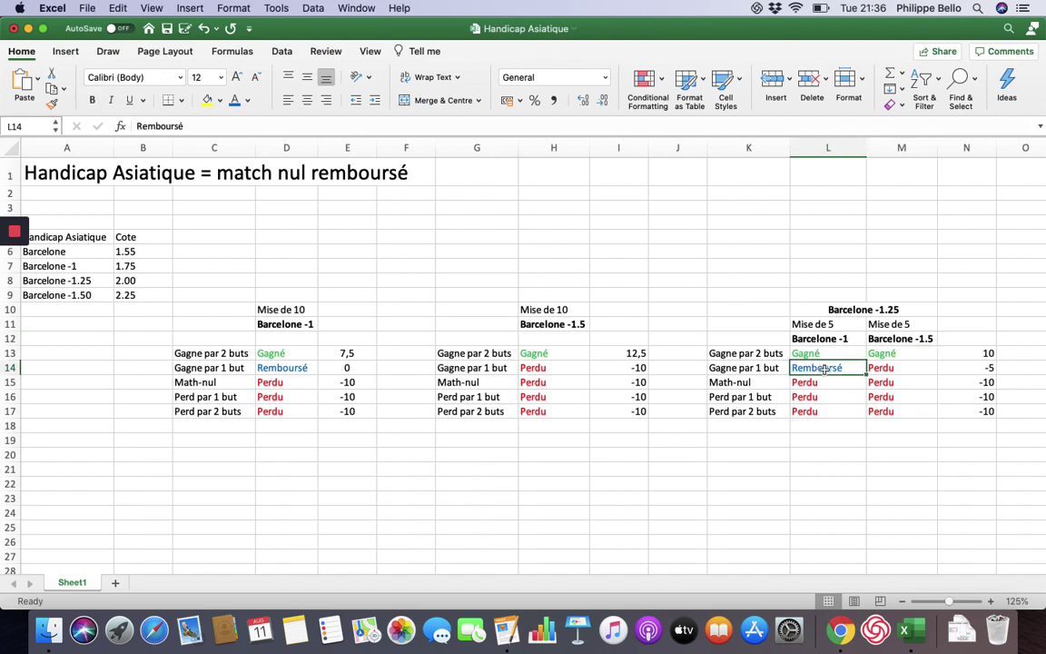
{"action": "left_click", "coordinate": [887, 368]}
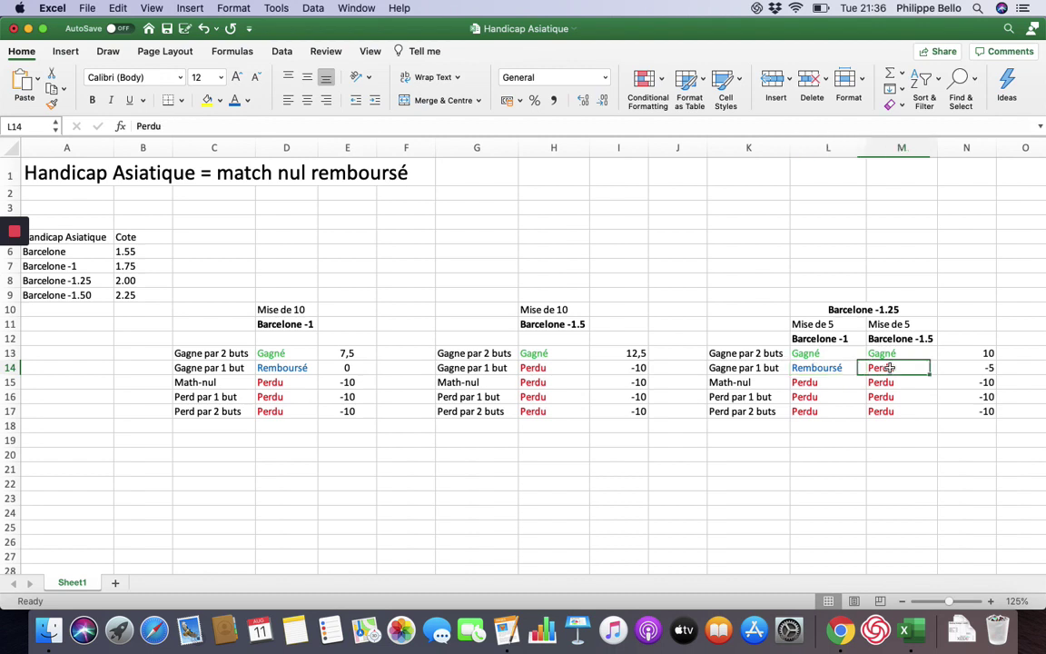
{"action": "left_click", "coordinate": [964, 367]}
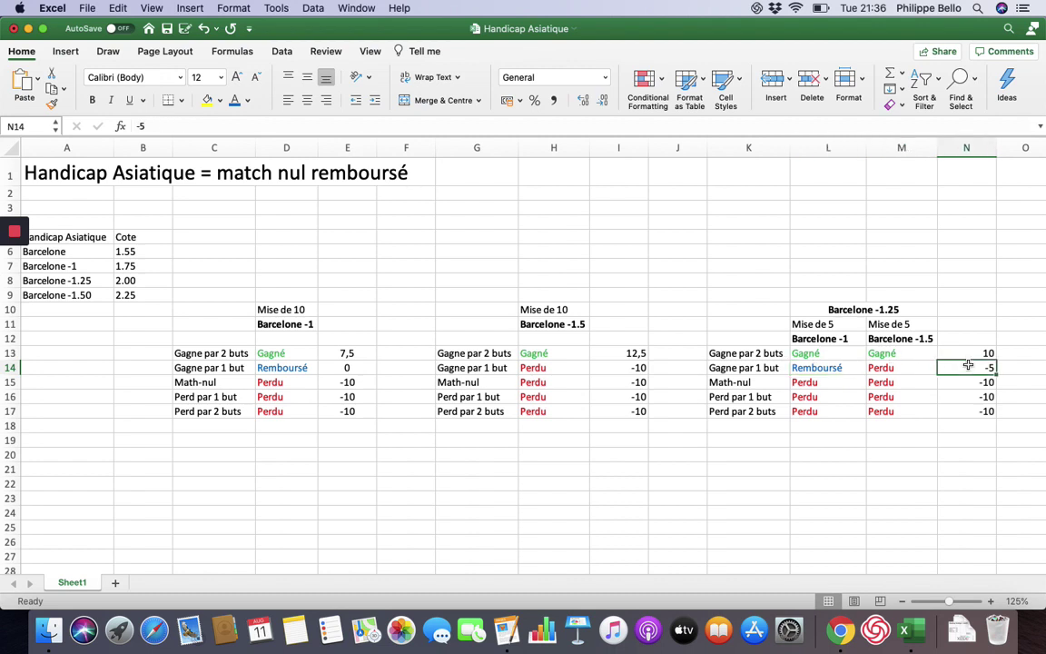
Examine the Barcelone -1.25 draw outcomes in L15 and M15 and the draw and two-goal loss payouts in N15 and N17
{"action": "left_click", "coordinate": [831, 384]}
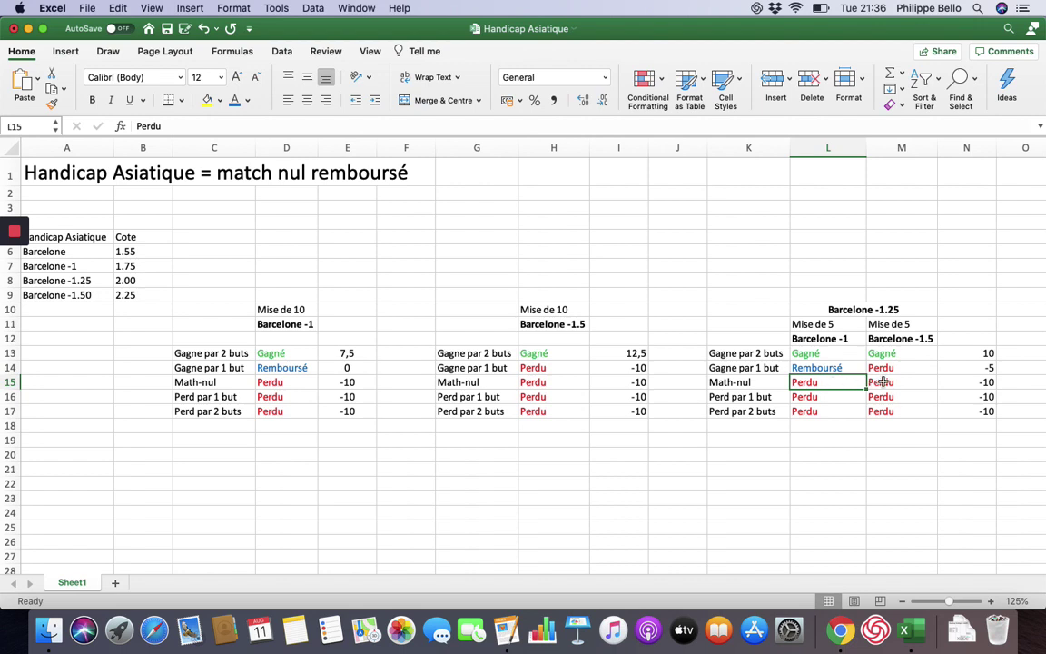
{"action": "left_click", "coordinate": [883, 382]}
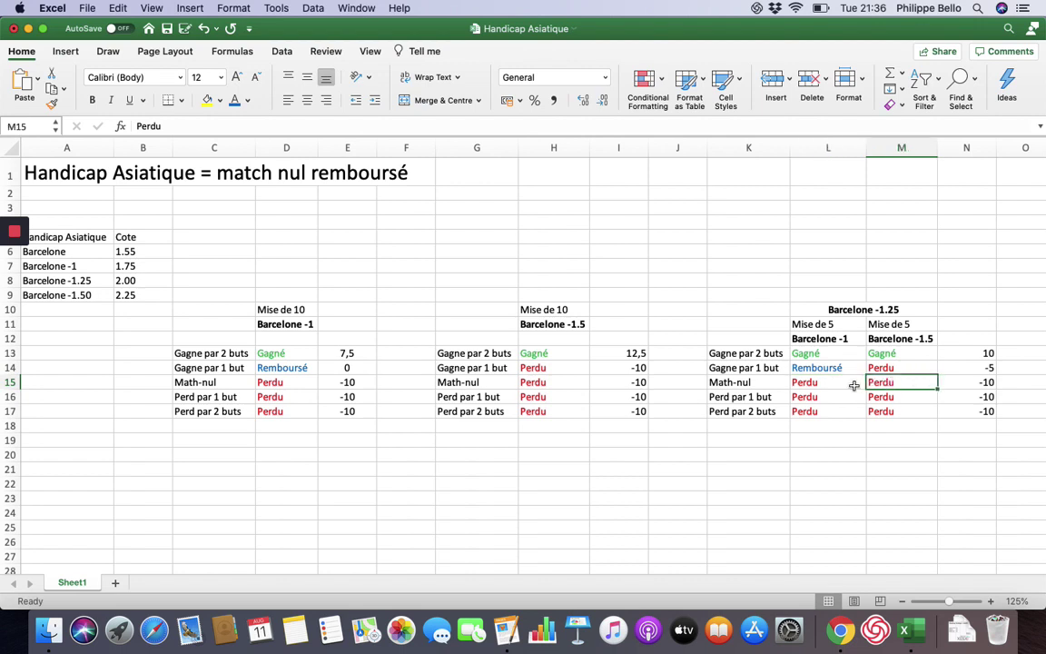
{"action": "left_click", "coordinate": [842, 384]}
{"action": "left_click", "coordinate": [880, 385]}
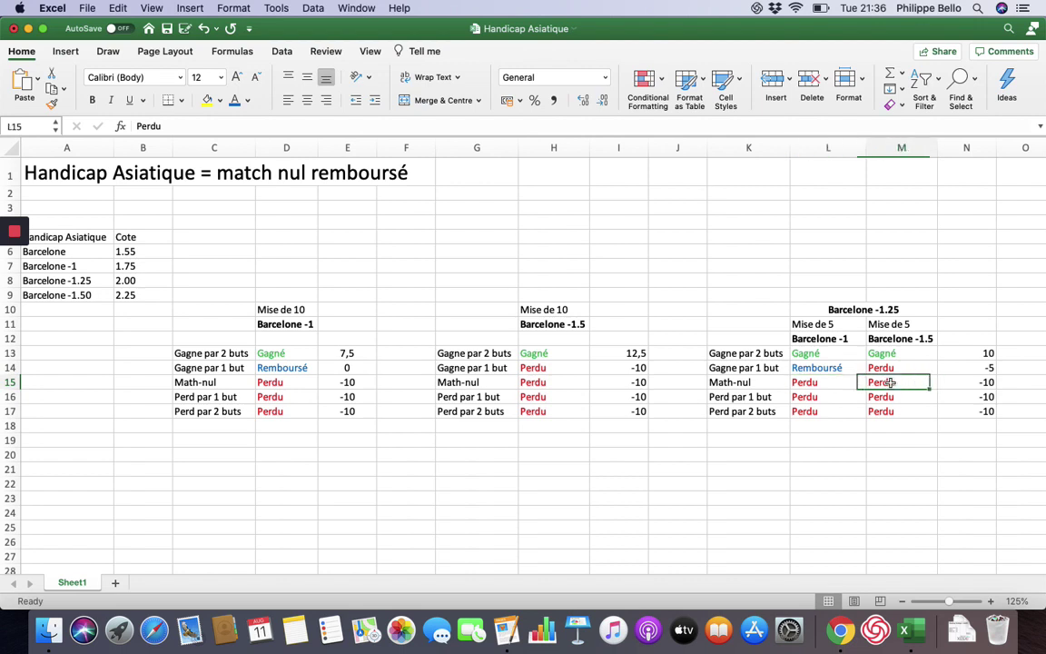
{"action": "left_click", "coordinate": [840, 385]}
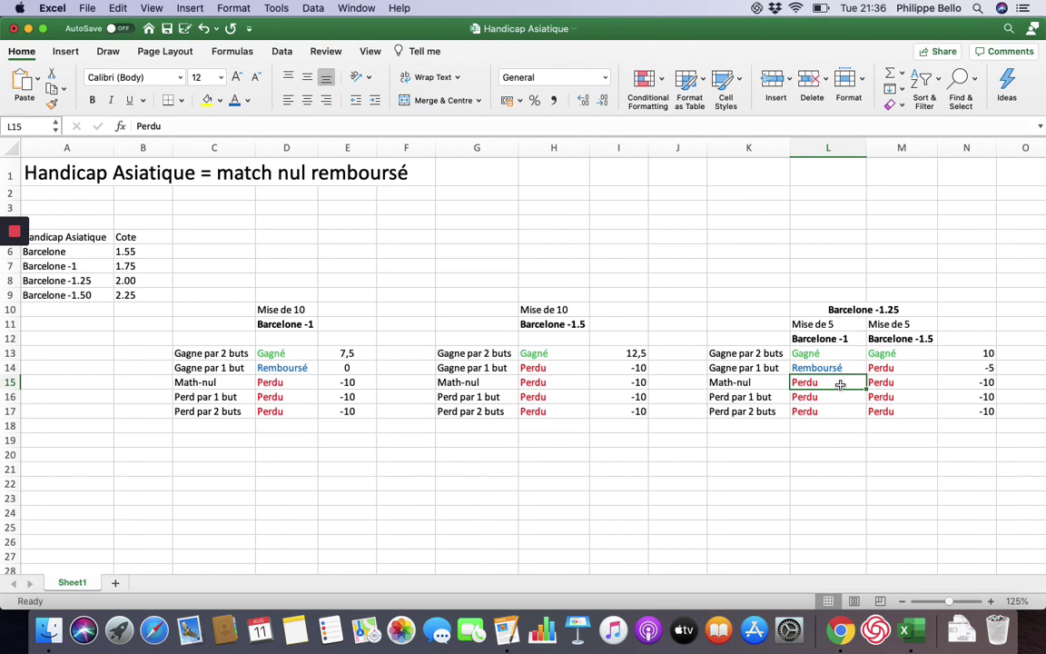
{"action": "left_click", "coordinate": [958, 382]}
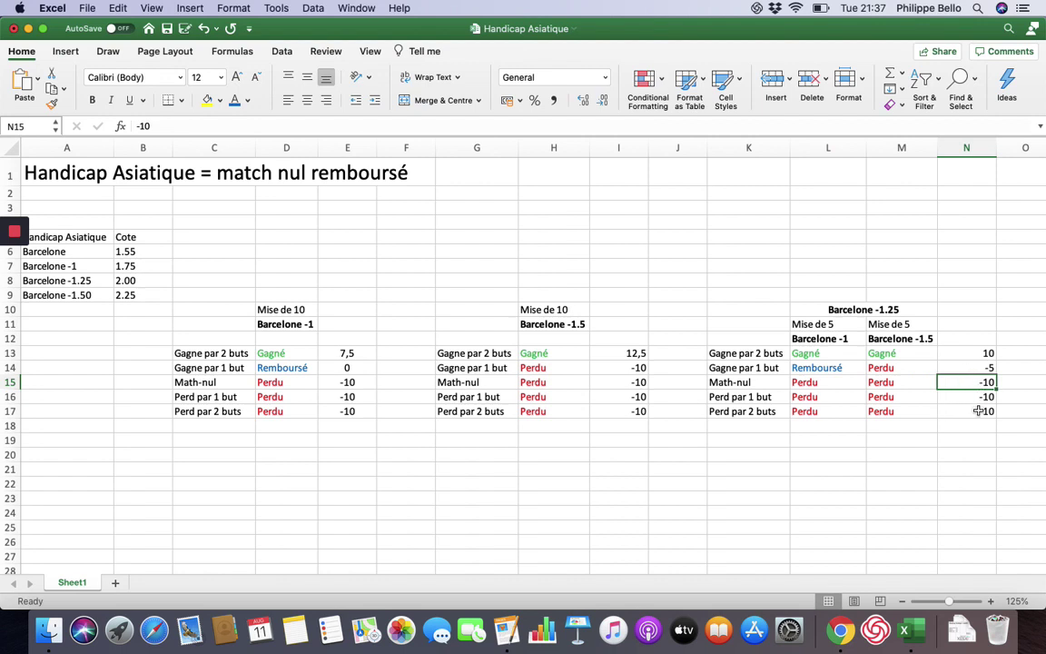
{"action": "left_click", "coordinate": [978, 411]}
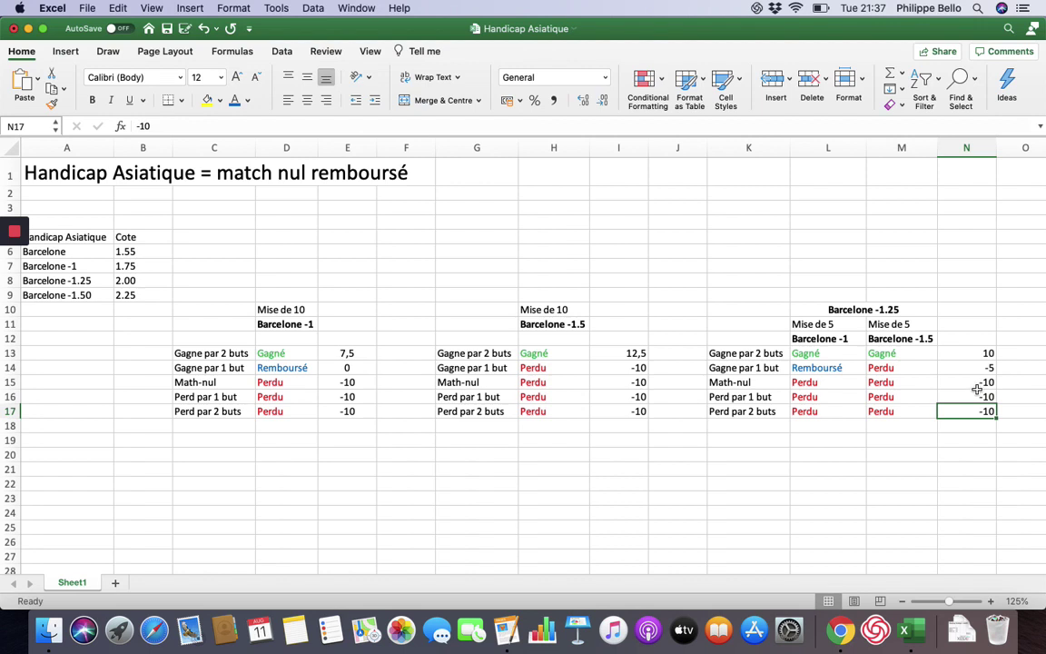
{"action": "left_click", "coordinate": [981, 382]}
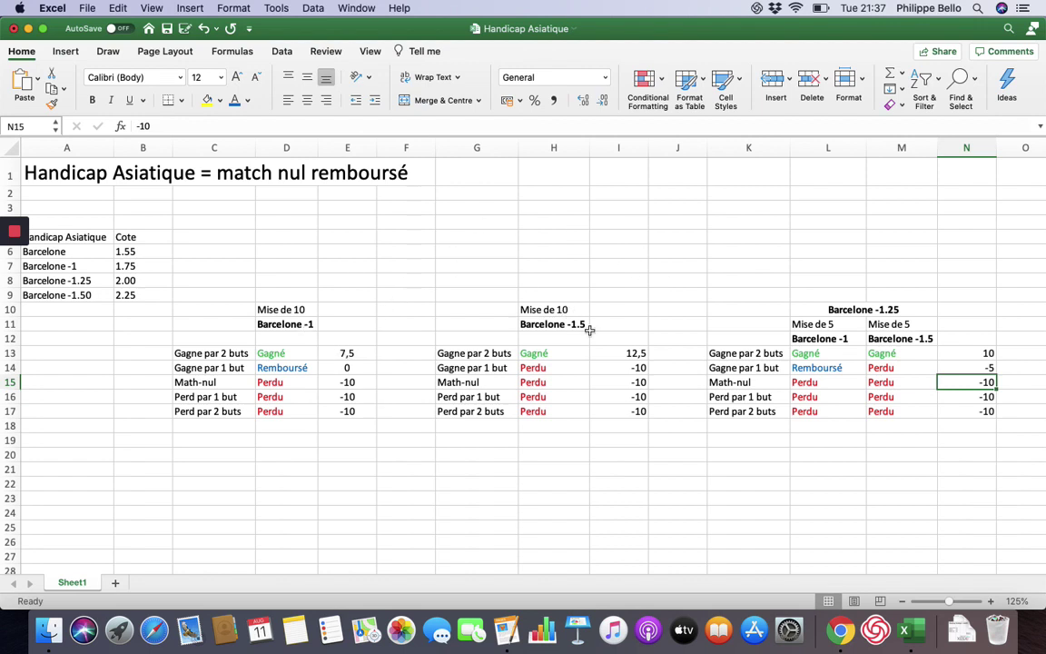
Review all Barcelone -1.25 payouts in N13:N17 and compare the odds of the -1, -1.25 and -1.50 lines in B7 to B9
{"action": "left_click_drag", "start_coordinate": [964, 352], "coordinate": [987, 414]}
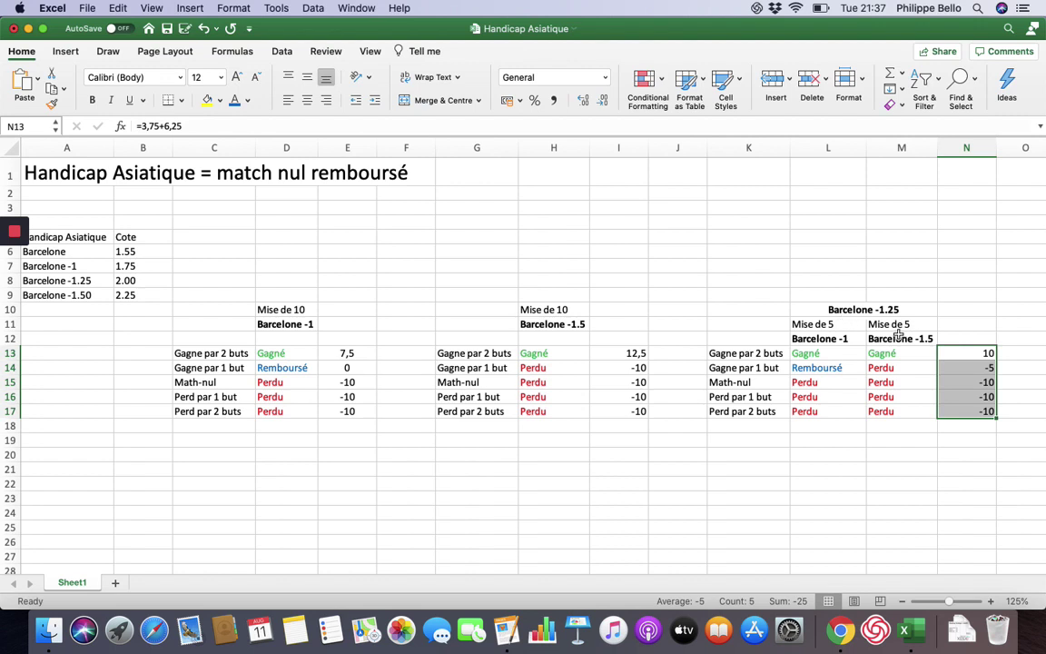
{"action": "left_click", "coordinate": [151, 281]}
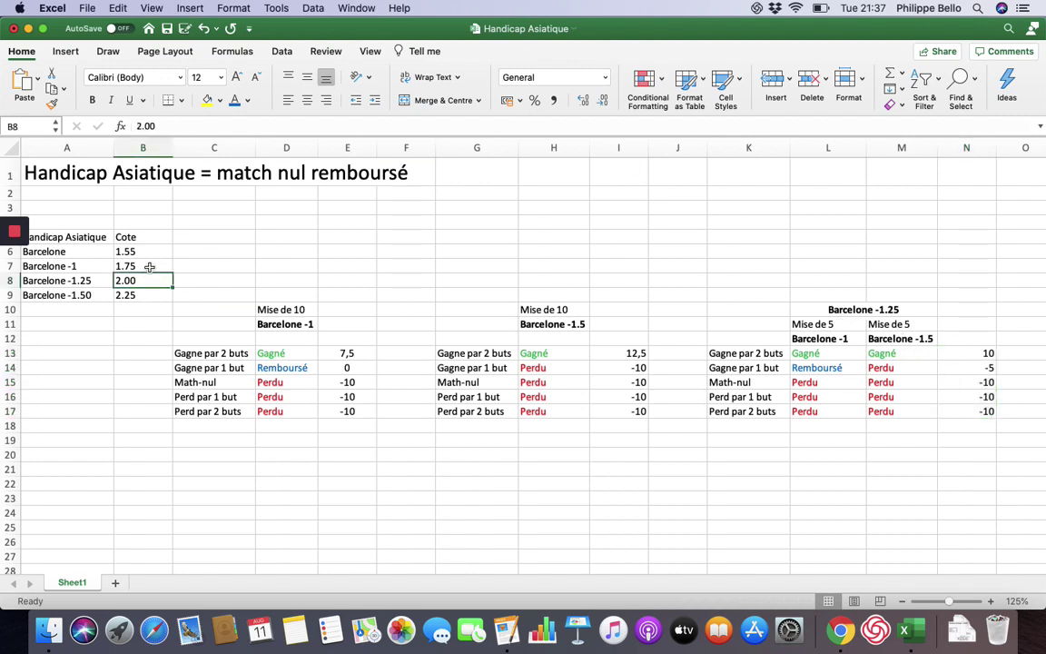
{"action": "left_click", "coordinate": [89, 294]}
{"action": "left_click", "coordinate": [141, 281]}
{"action": "left_click", "coordinate": [147, 266]}
{"action": "left_click", "coordinate": [152, 278]}
{"action": "left_click", "coordinate": [151, 294]}
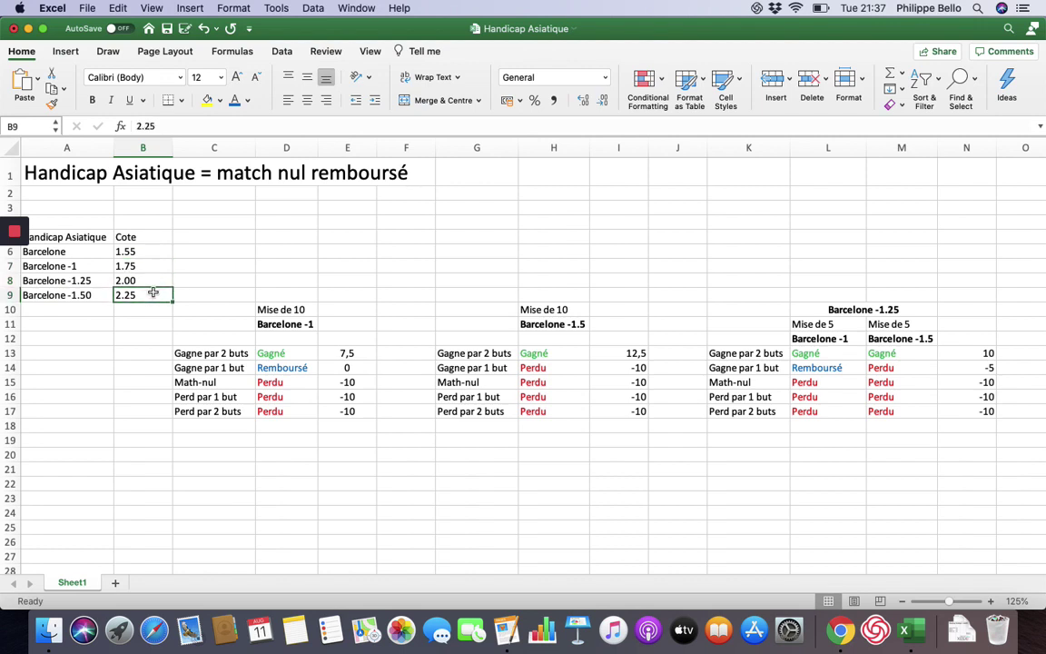
{"action": "left_click", "coordinate": [152, 276]}
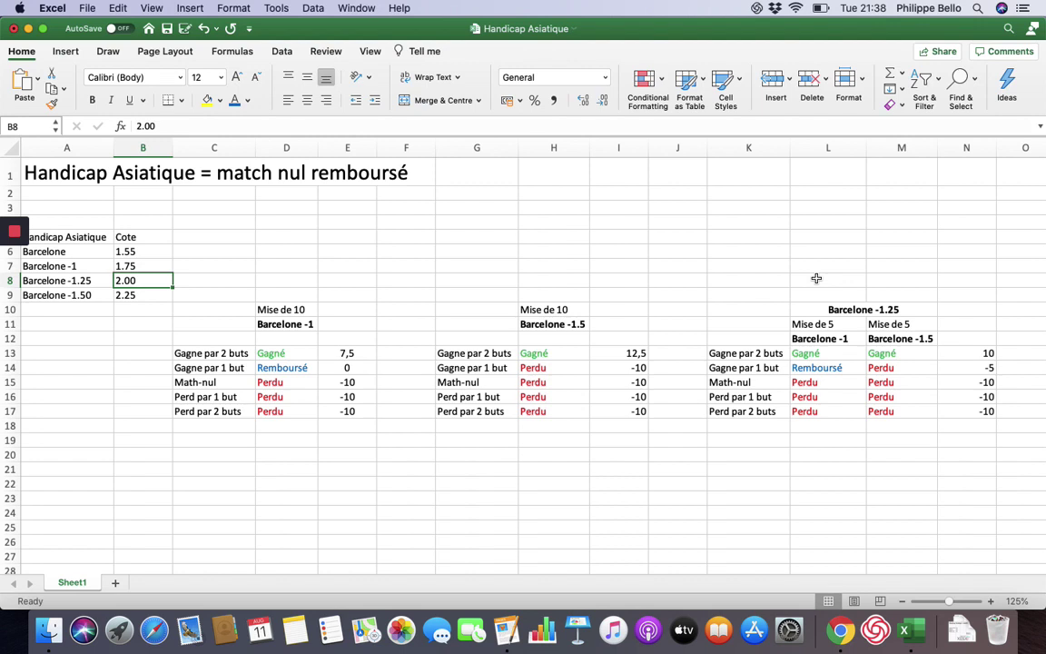
{"action": "left_click", "coordinate": [468, 461]}
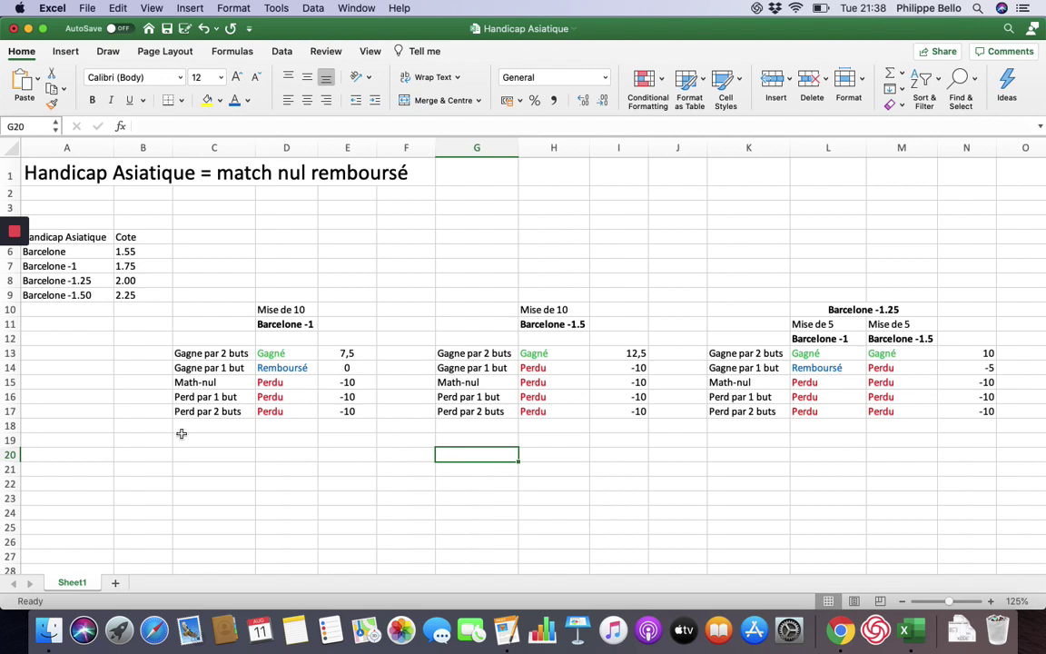
{"action": "left_click", "coordinate": [143, 438]}
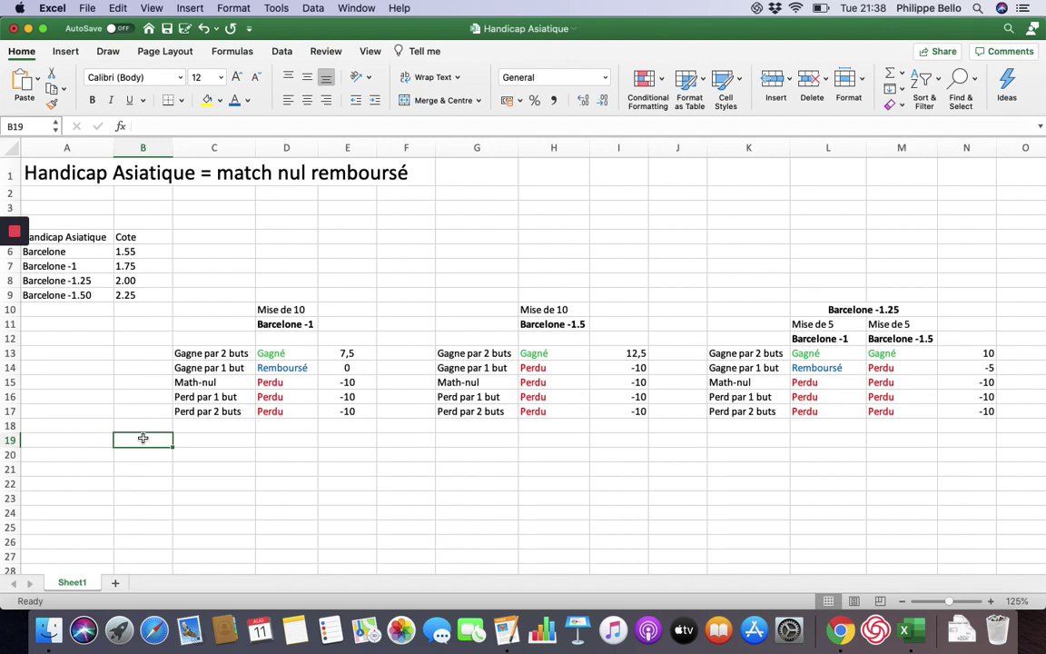
Minimise the workbook and view the free book offer and delivery form on the Passer Dans Le Vert page in Chrome
{"action": "left_click", "coordinate": [29, 30]}
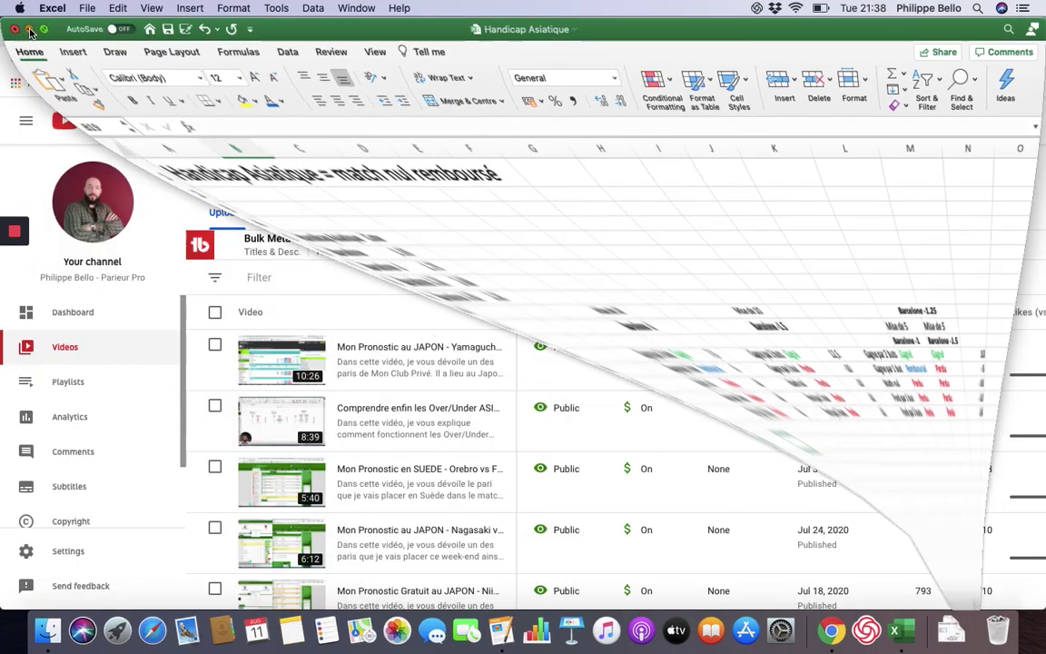
{"action": "left_click", "coordinate": [270, 34]}
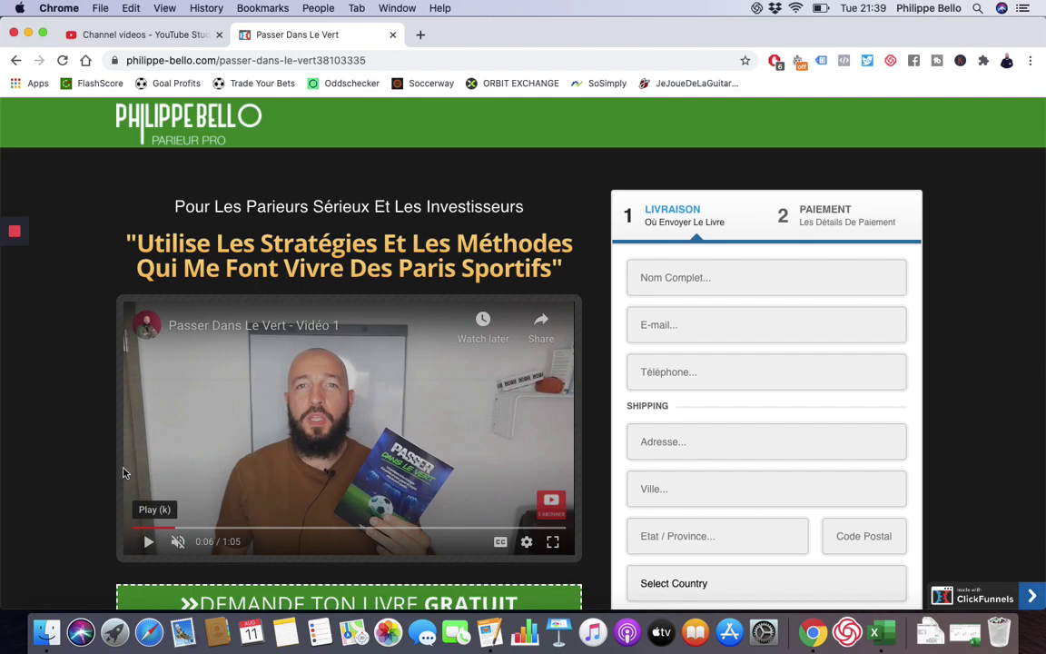
{"action": "scroll", "coordinate": [100, 434], "scroll_direction": "down", "scroll_amount": 3}
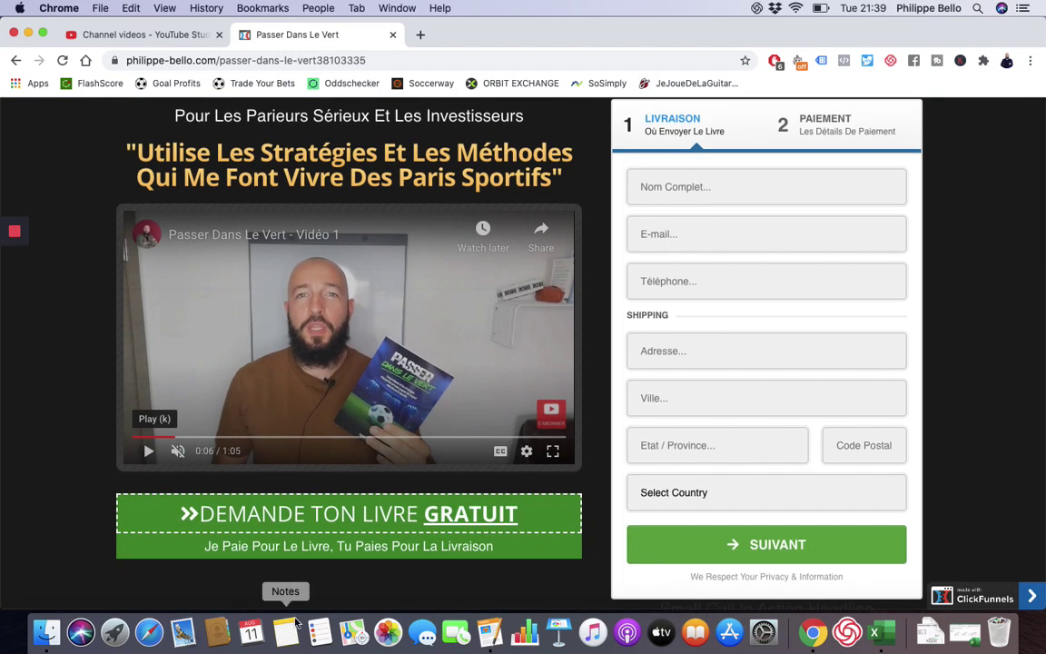
{"action": "scroll", "coordinate": [438, 561], "scroll_direction": "up", "scroll_amount": 1}
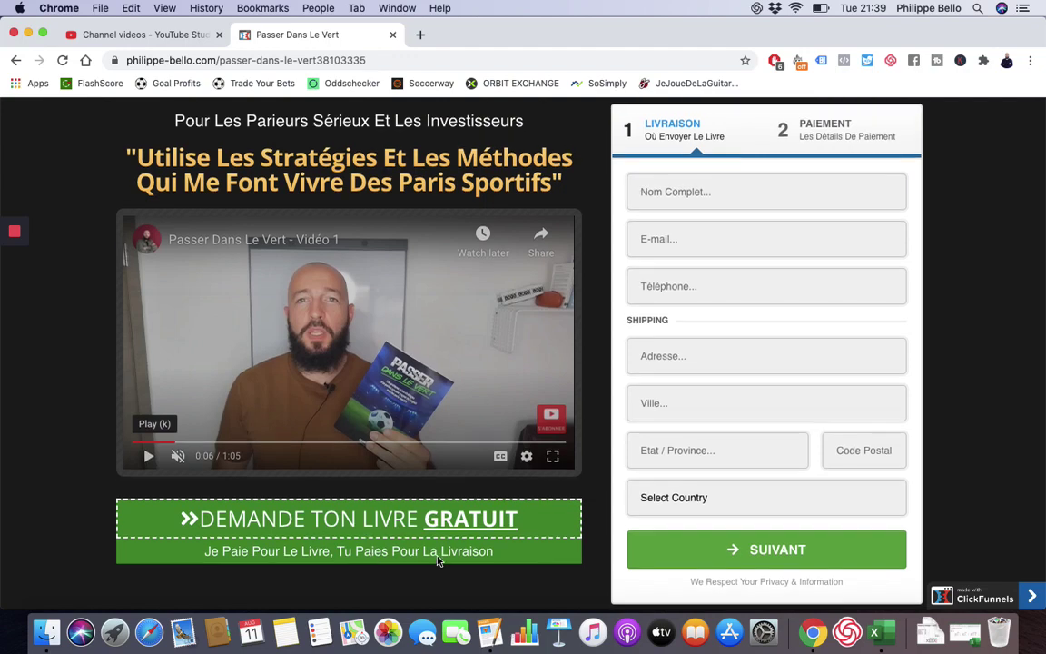
{"action": "scroll", "coordinate": [363, 535], "scroll_direction": "up", "scroll_amount": 1}
{"action": "scroll", "coordinate": [52, 495], "scroll_direction": "up", "scroll_amount": 3}
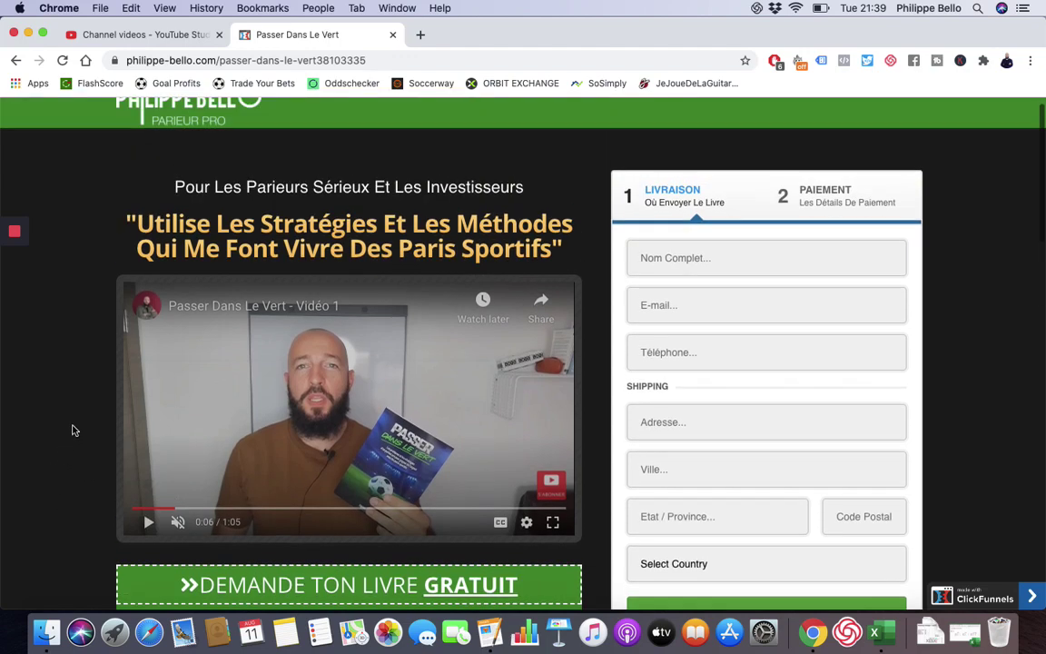